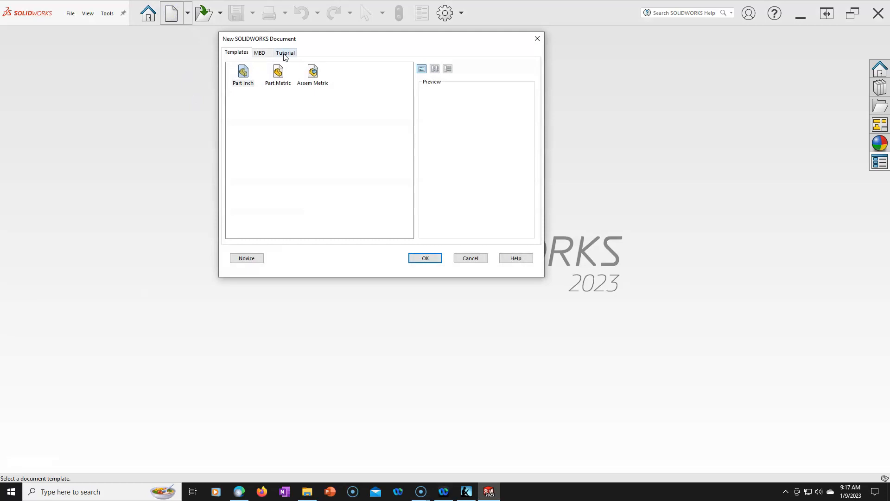
# - Create a new drawing document from the draw template in the Tutorial template set
pyautogui.click(284, 53)
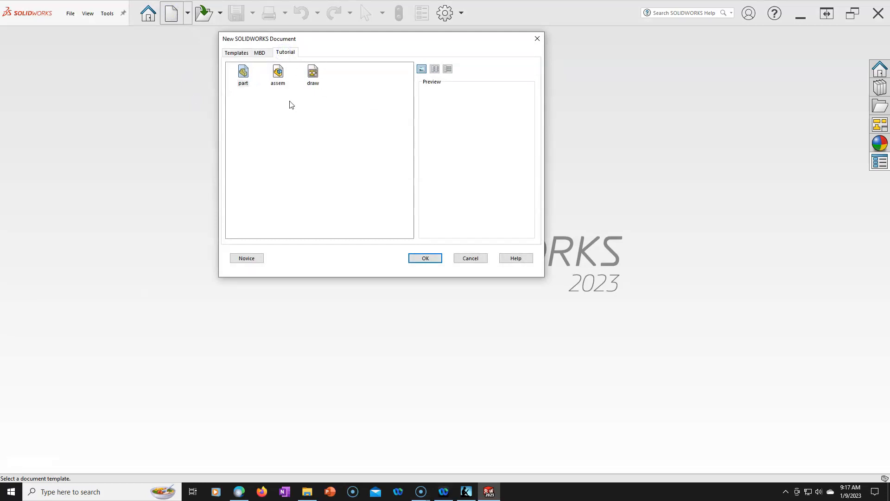
pyautogui.click(310, 78)
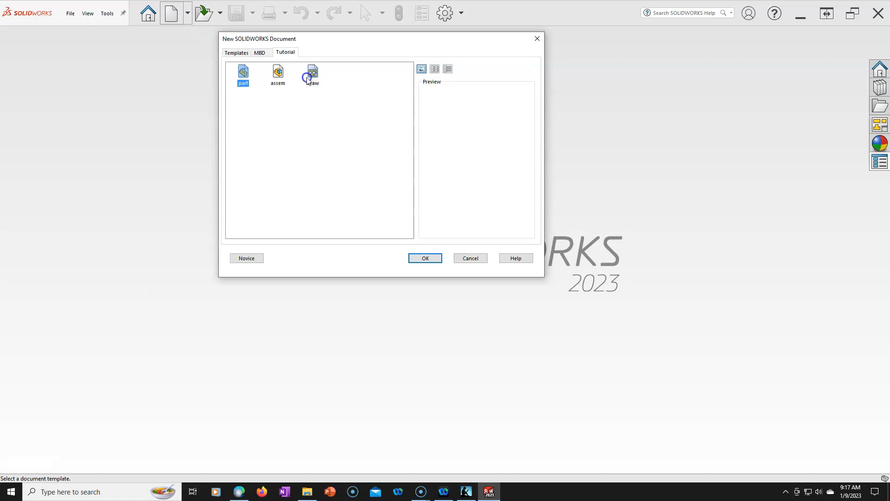
pyautogui.click(423, 259)
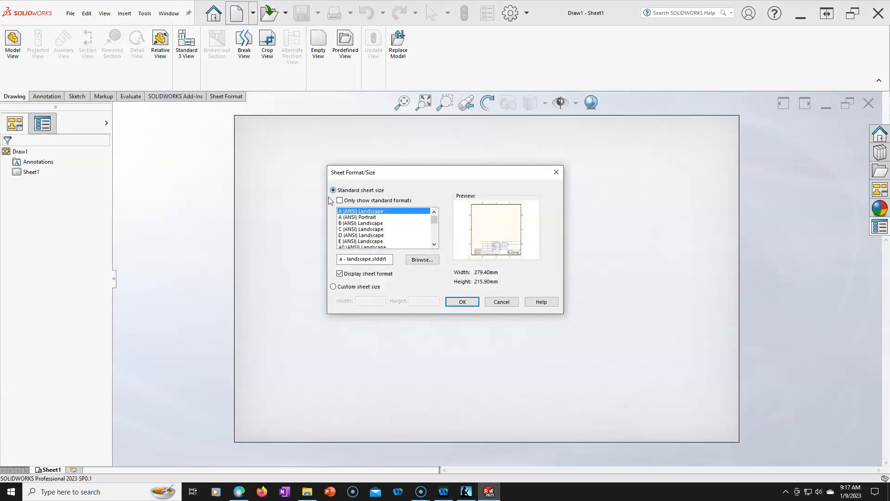
# - Set up the drawing with the A (ANSI) Landscape standard sheet size and its sheet format displayed
pyautogui.click(340, 200)
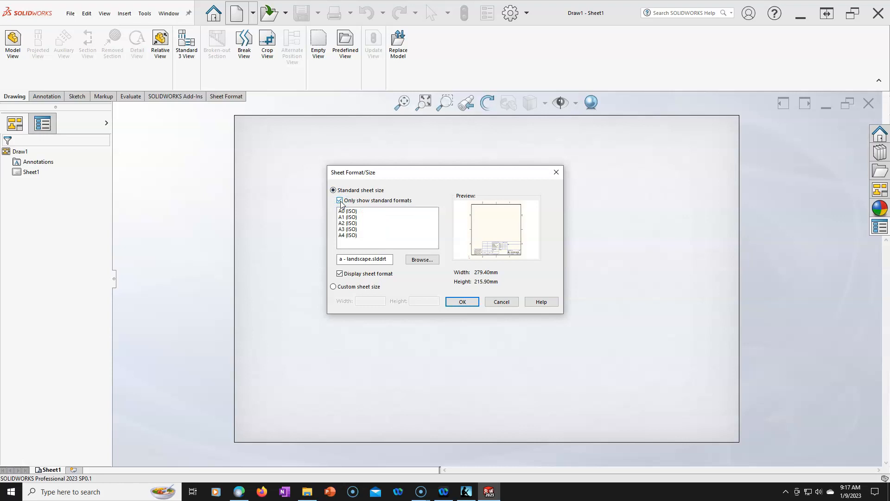
pyautogui.click(340, 201)
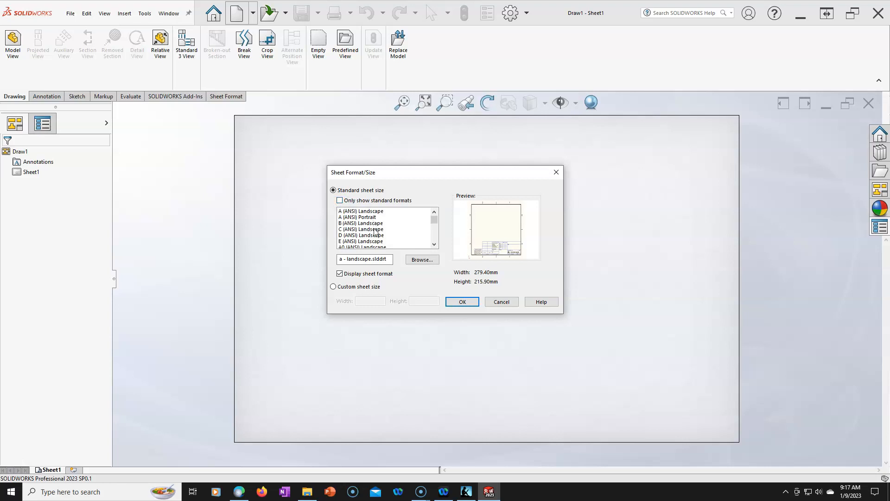
pyautogui.moveTo(434, 222)
pyautogui.mouseDown()
pyautogui.moveTo(432, 241)
pyautogui.moveTo(434, 216)
pyautogui.mouseUp()
pyautogui.click(461, 302)
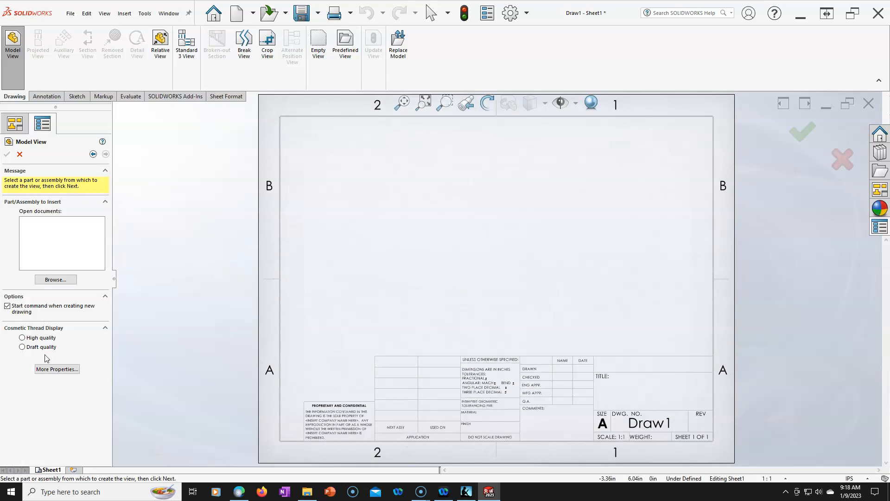
# - Cancel the Model View command without inserting a part or assembly
pyautogui.click(51, 369)
pyautogui.click(42, 370)
pyautogui.click(20, 154)
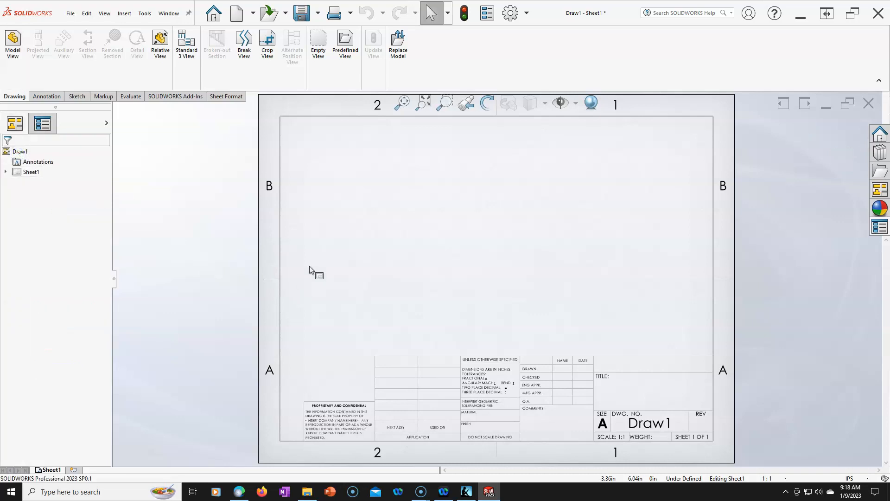
# - Customize the sheet's context menu to include the Properties entry and leave out the Delete entry
pyautogui.rightClick(374, 201)
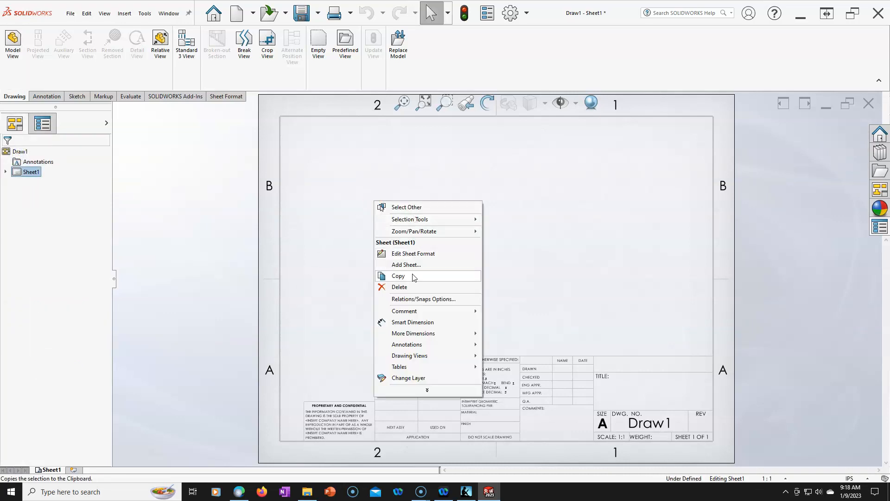
pyautogui.rightClick(438, 155)
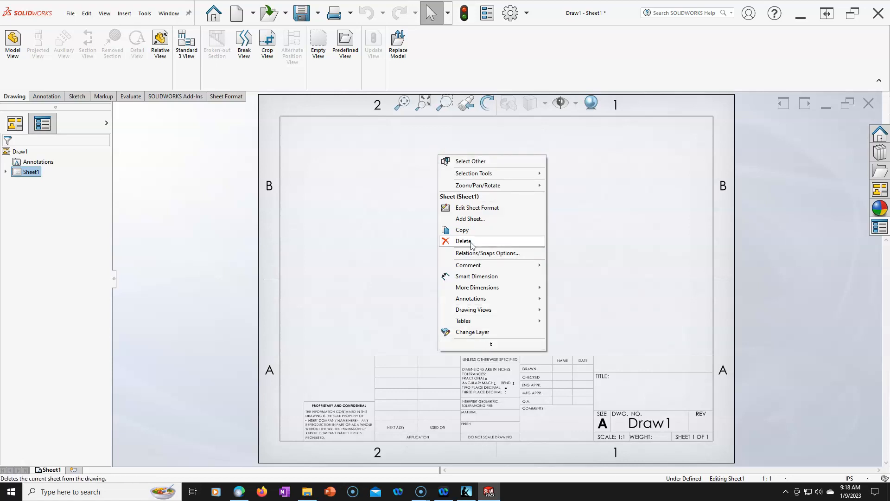
pyautogui.click(482, 343)
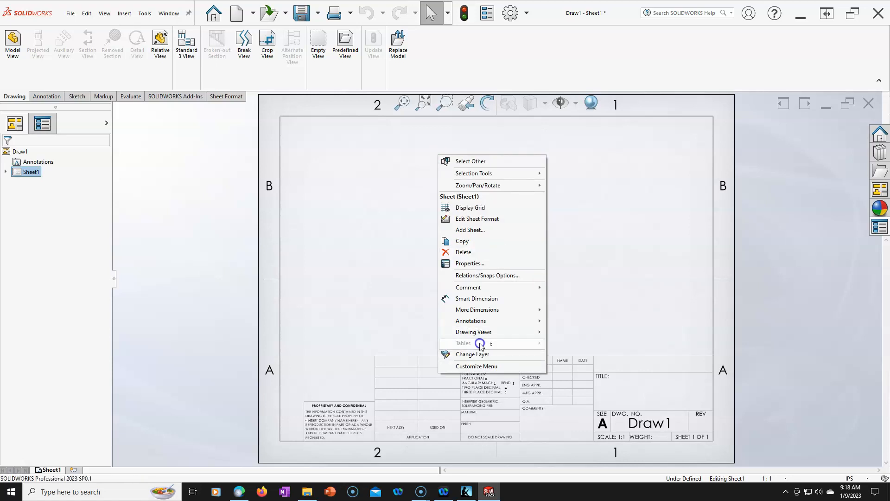
pyautogui.click(471, 366)
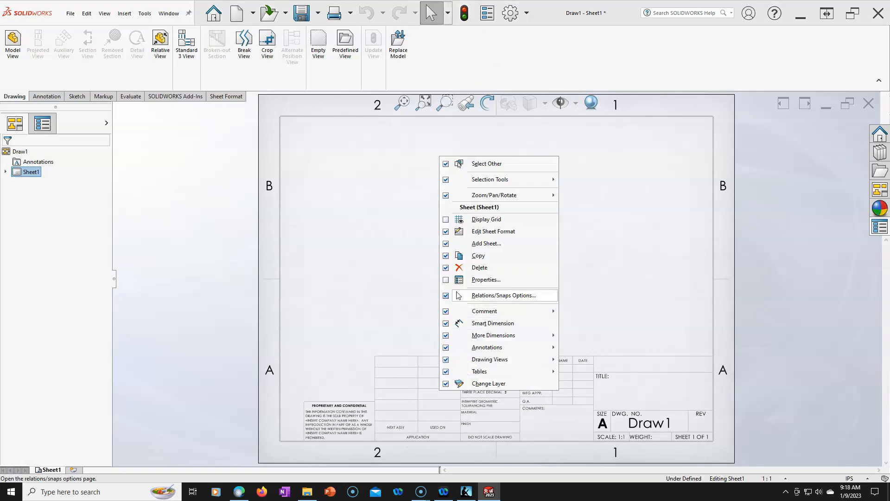
pyautogui.click(446, 267)
pyautogui.click(446, 279)
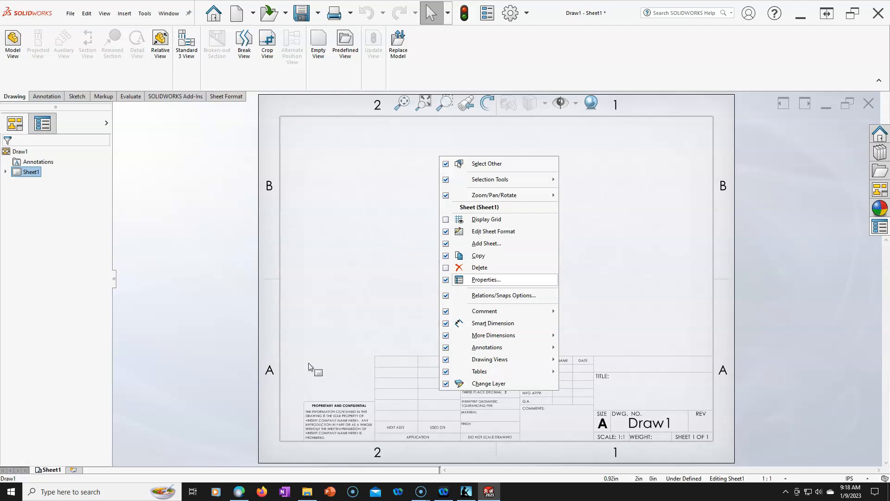
pyautogui.click(355, 331)
# - Examine the sheet's scale, type of projection and sheet format size in Sheet Properties without changing them
pyautogui.scroll(2, 359, 300)
pyautogui.scroll(-1, 360, 304)
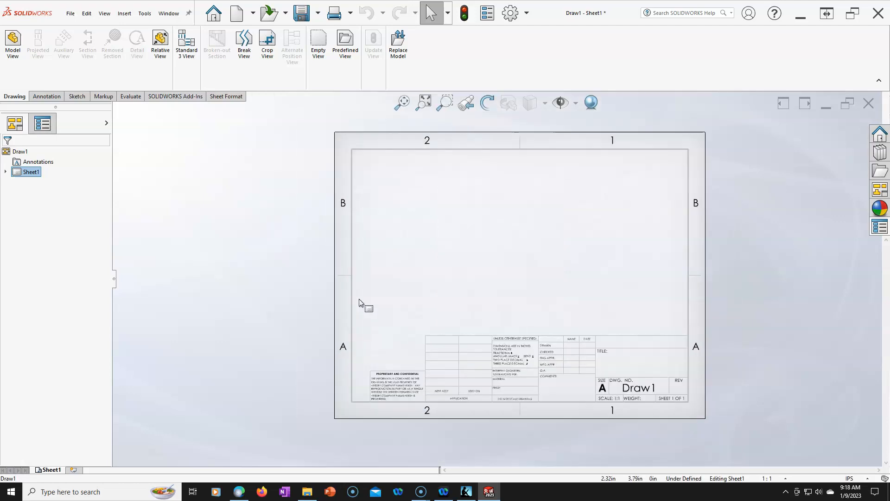
pyautogui.scroll(-2, 625, 313)
pyautogui.scroll(1, 571, 251)
pyautogui.scroll(-1, 563, 233)
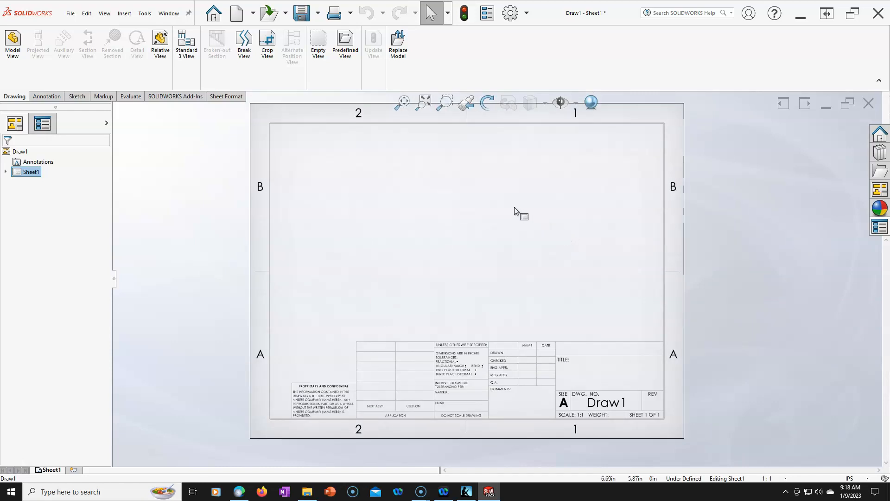
pyautogui.rightClick(432, 208)
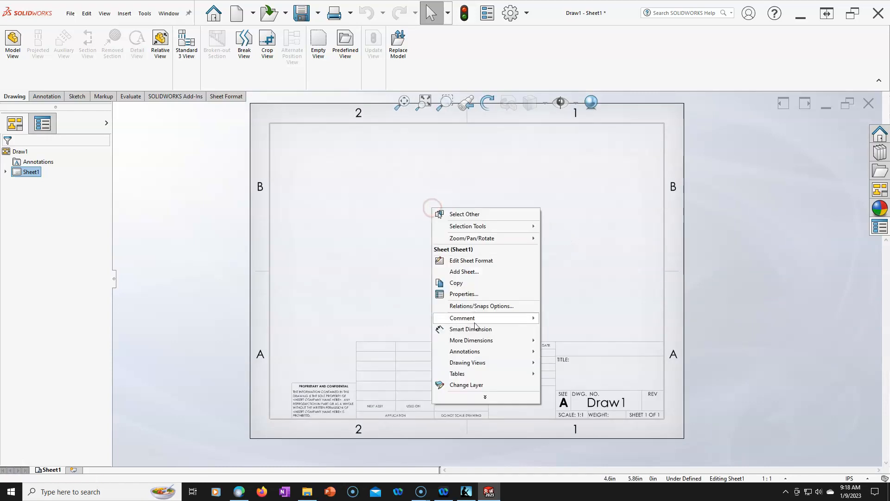
pyautogui.click(472, 294)
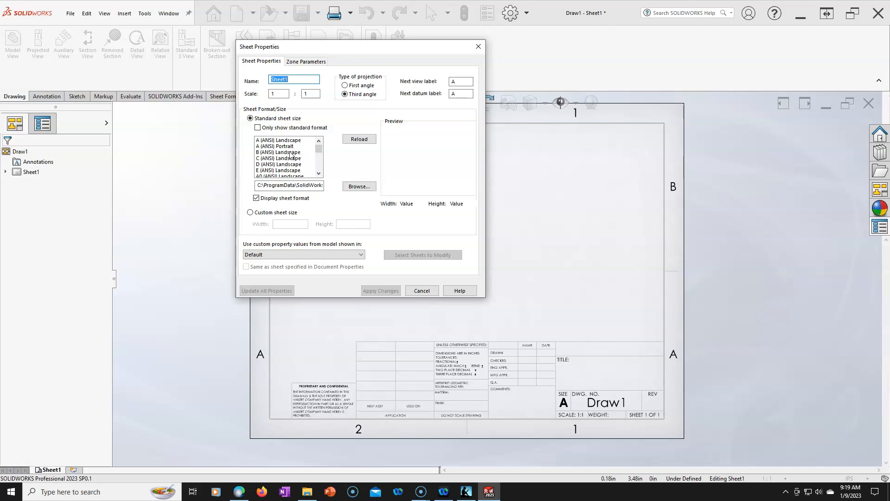
pyautogui.click(422, 291)
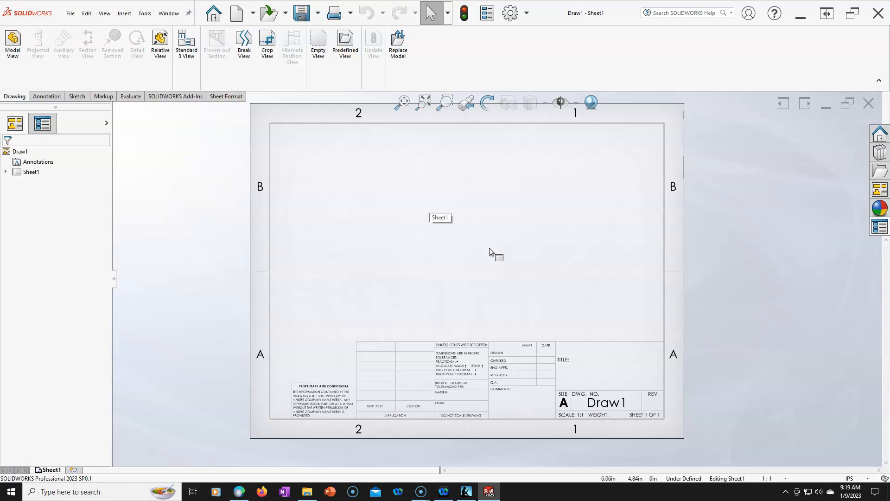
pyautogui.click(219, 97)
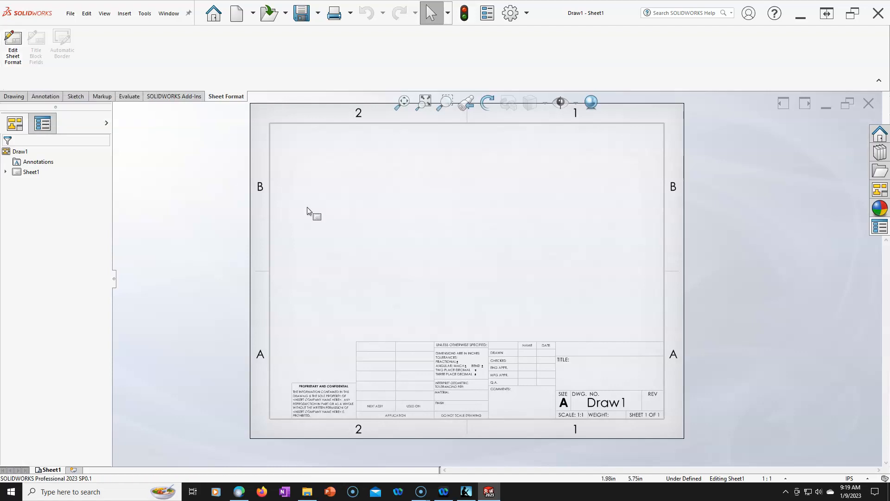
pyautogui.click(12, 41)
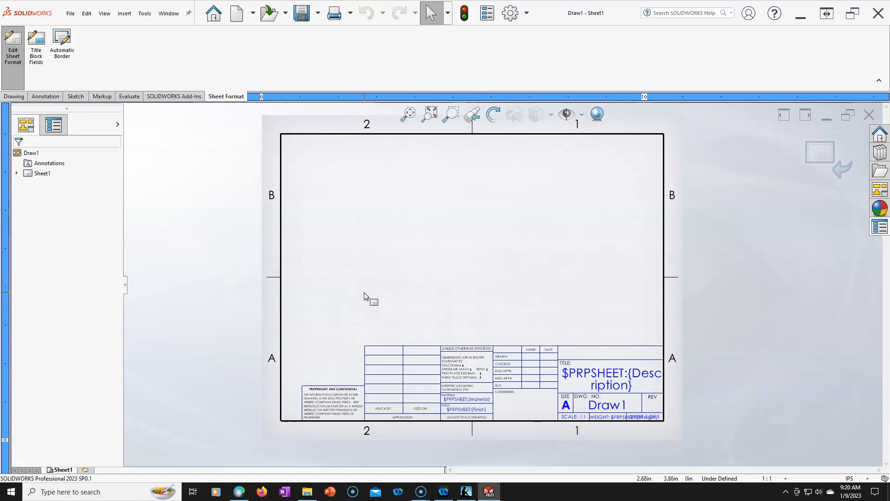
pyautogui.click(820, 151)
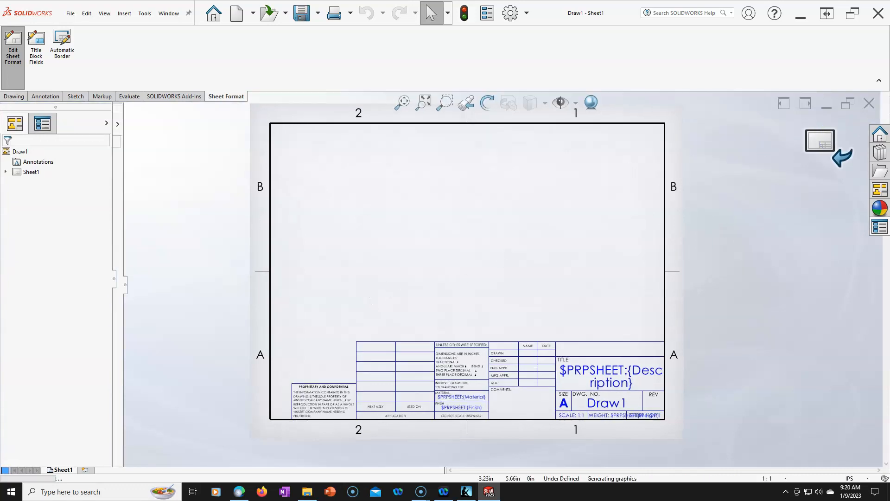
pyautogui.rightClick(352, 175)
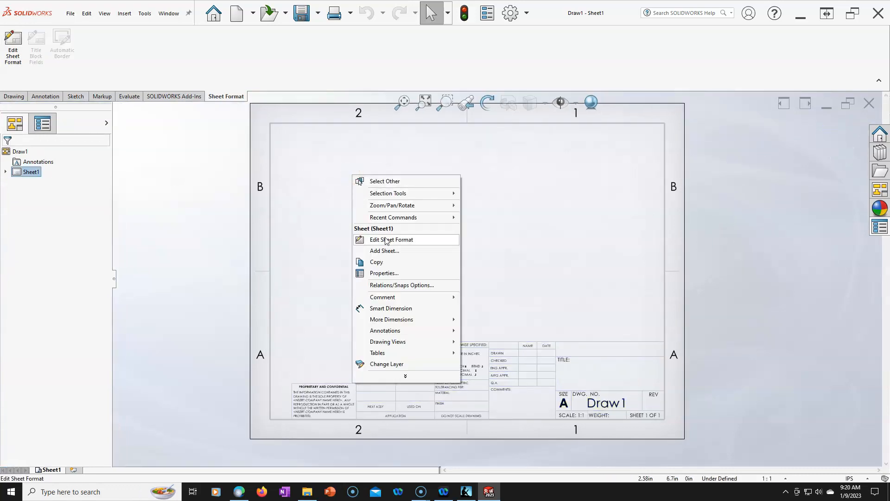
pyautogui.click(312, 200)
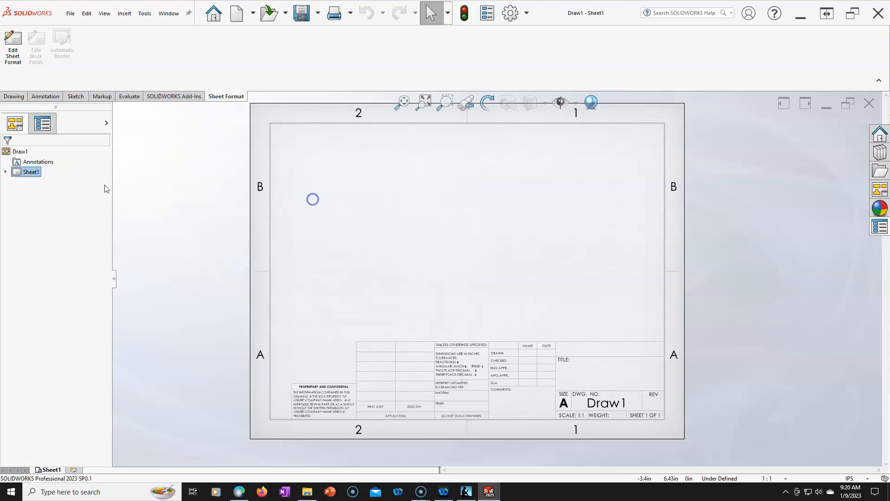
pyautogui.rightClick(22, 174)
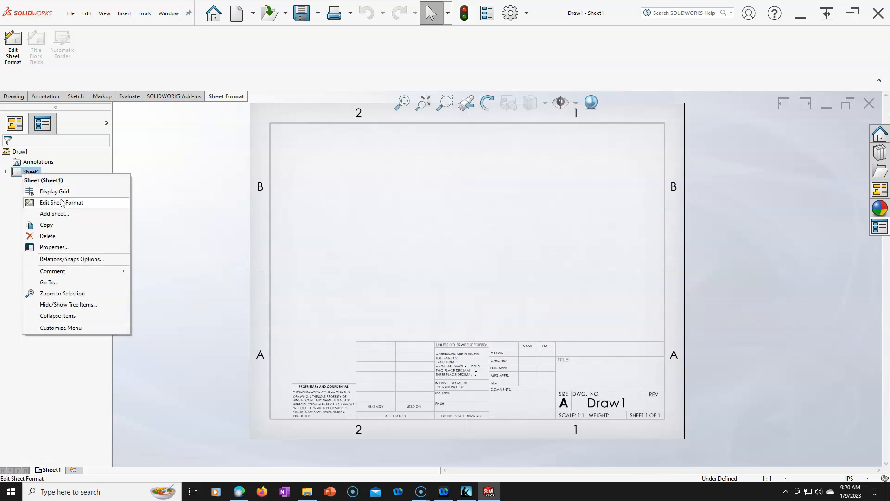
pyautogui.click(382, 251)
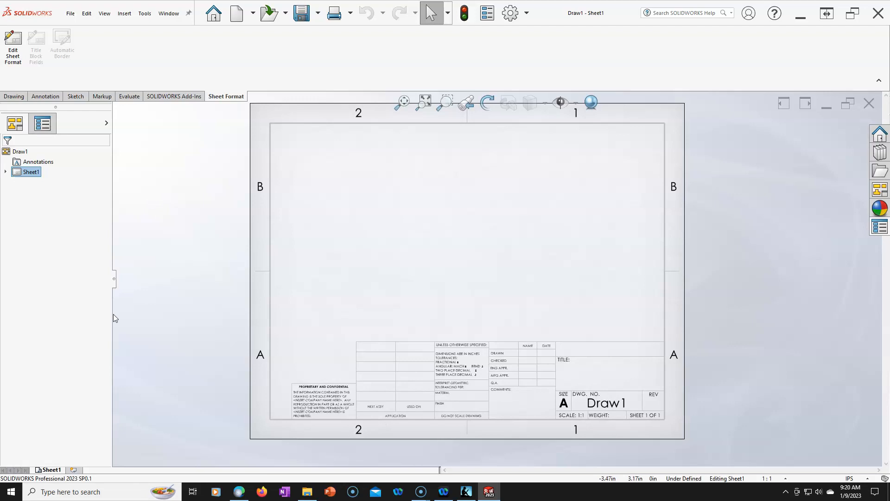
# - Edit the sheet format and move all title block notes up above the table lines, using the notes and balloons selection filter
pyautogui.moveTo(113, 314); pyautogui.dragTo(131, 318)
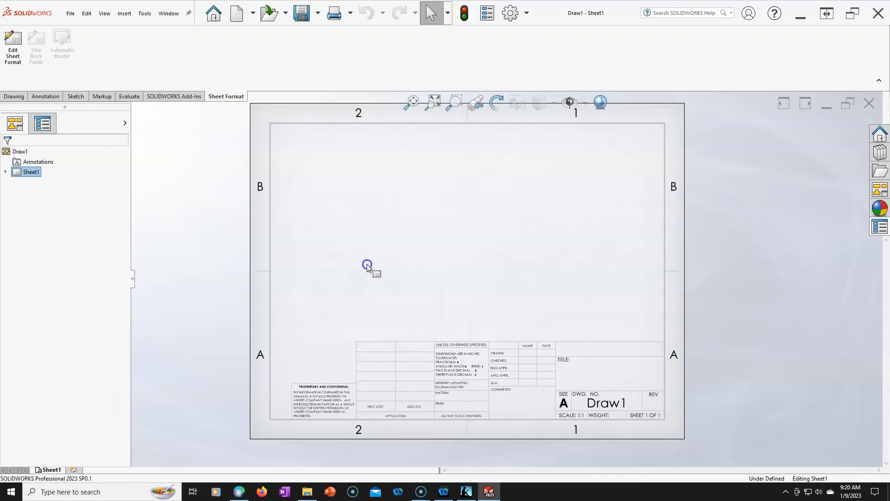
pyautogui.click(14, 49)
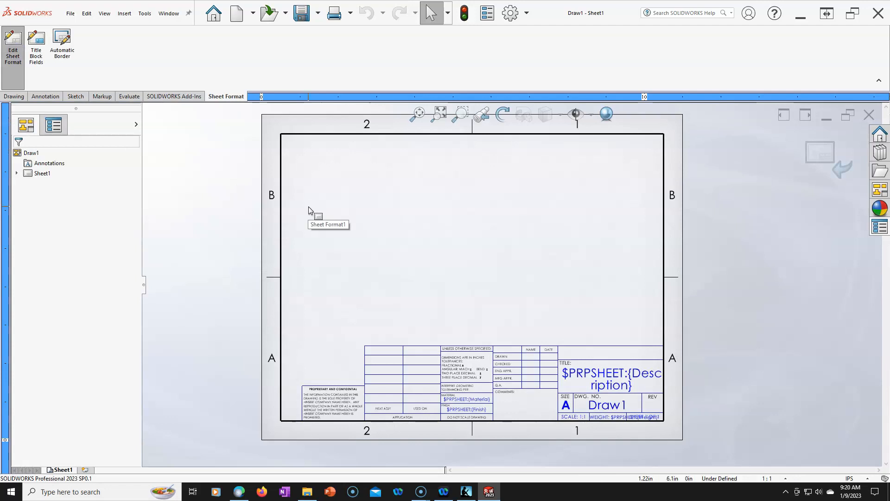
pyautogui.press('F5')
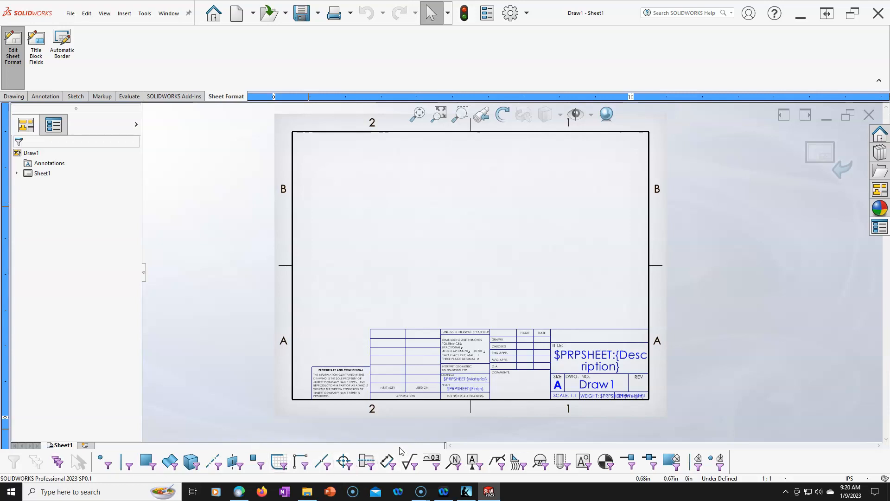
pyautogui.click(453, 463)
pyautogui.moveTo(306, 294); pyautogui.dragTo(638, 416)
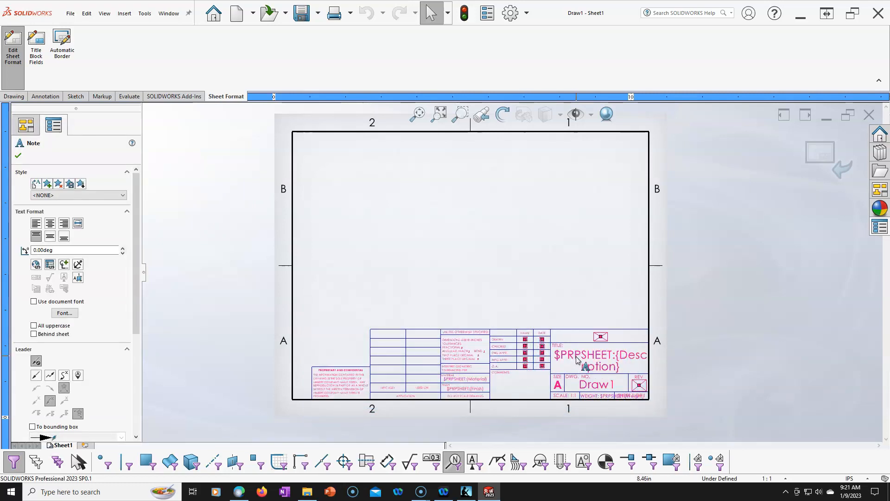
pyautogui.moveTo(577, 357); pyautogui.dragTo(568, 207)
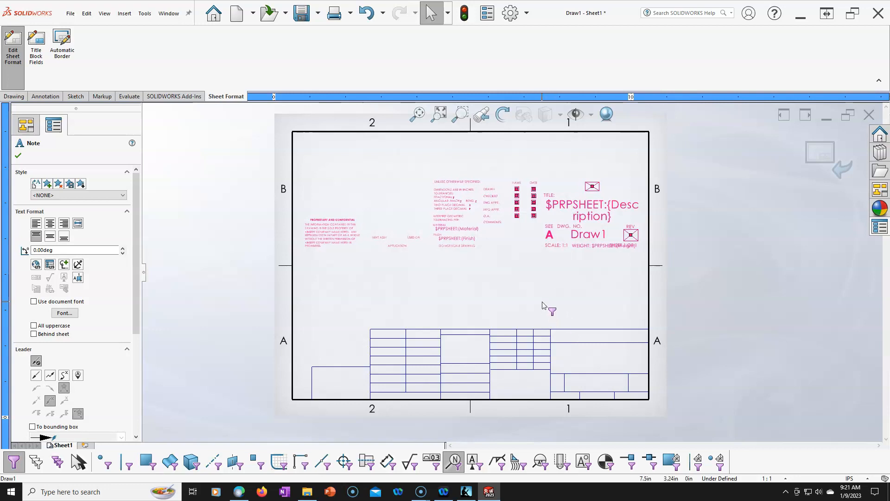
pyautogui.click(542, 304)
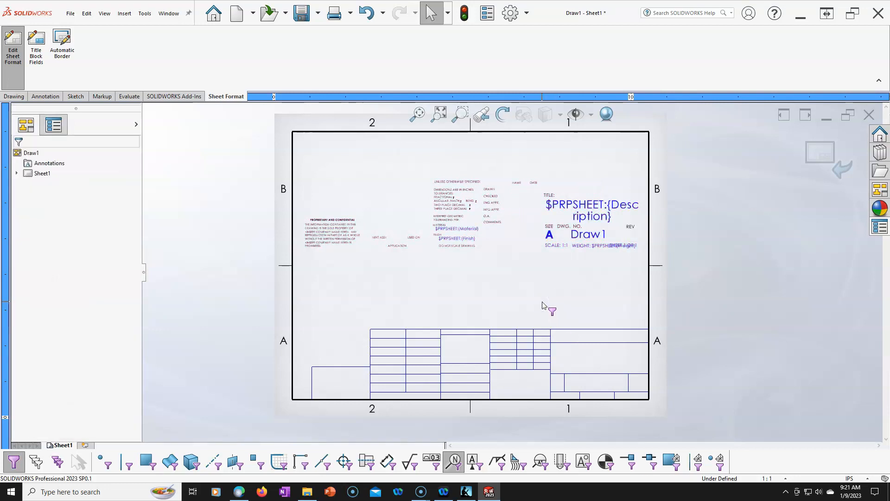
pyautogui.press('F6')
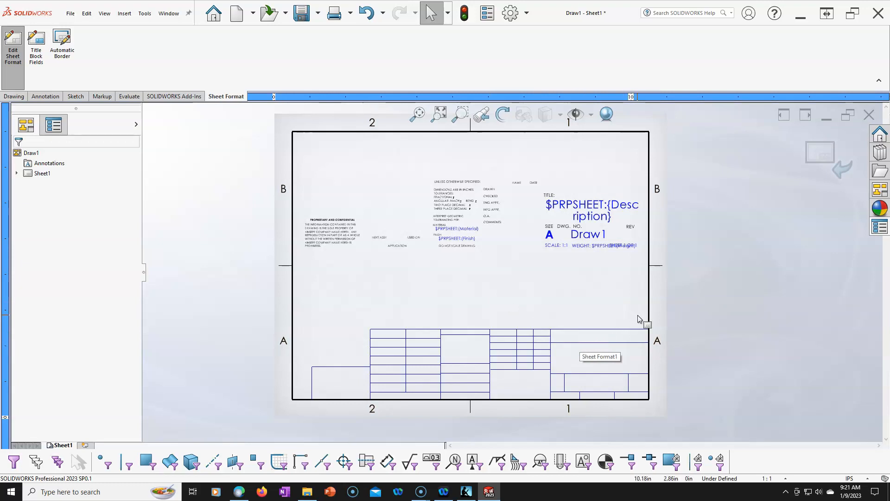
# - Delete all the title block lines along the lower edge of the sheet format
pyautogui.moveTo(638, 316); pyautogui.dragTo(310, 392)
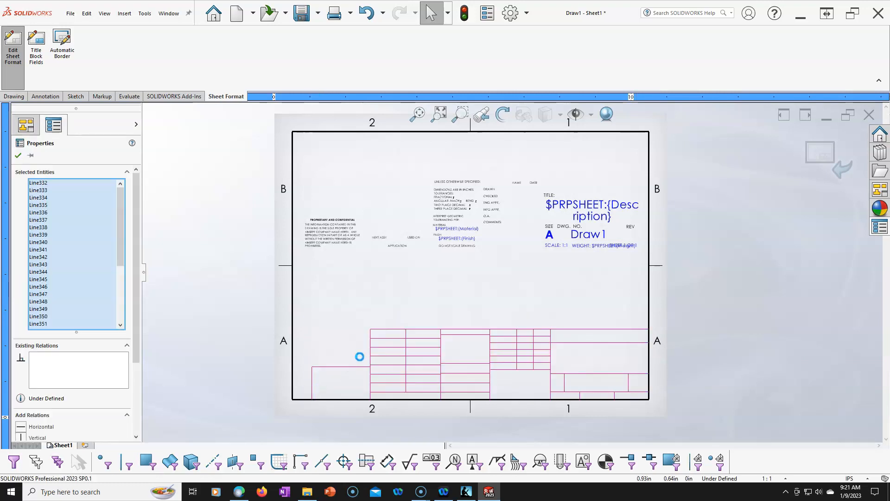
pyautogui.press('Delete')
# - Choose the FORMAT layer and sketch a horizontal line about 10 in long across the sheet, just above the lower border
pyautogui.scroll(-2, 411, 354)
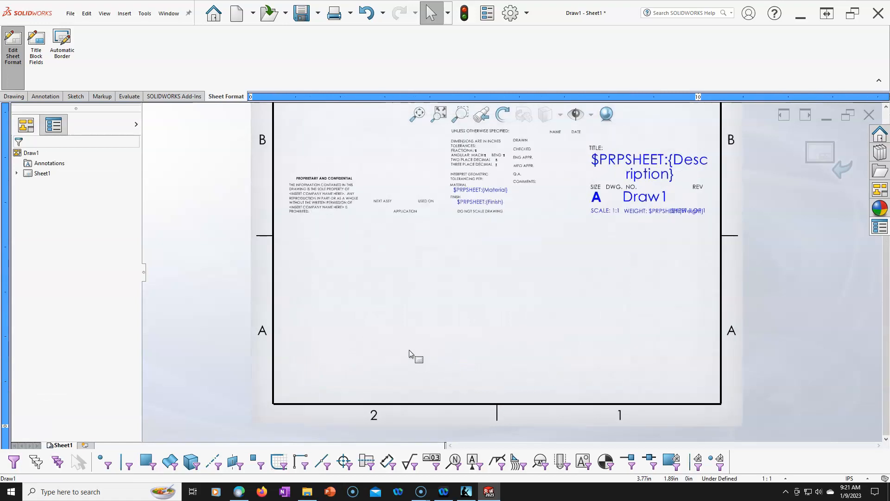
pyautogui.scroll(-1, 559, 355)
pyautogui.scroll(-1, 557, 355)
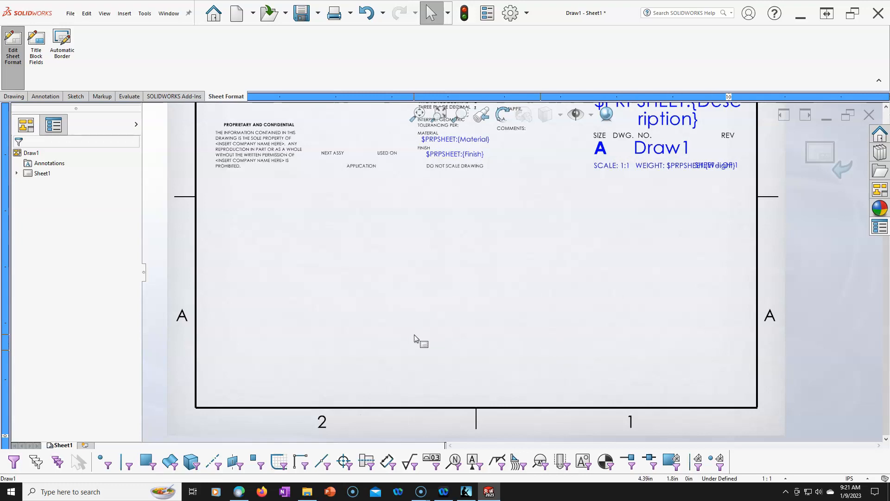
pyautogui.press('l')
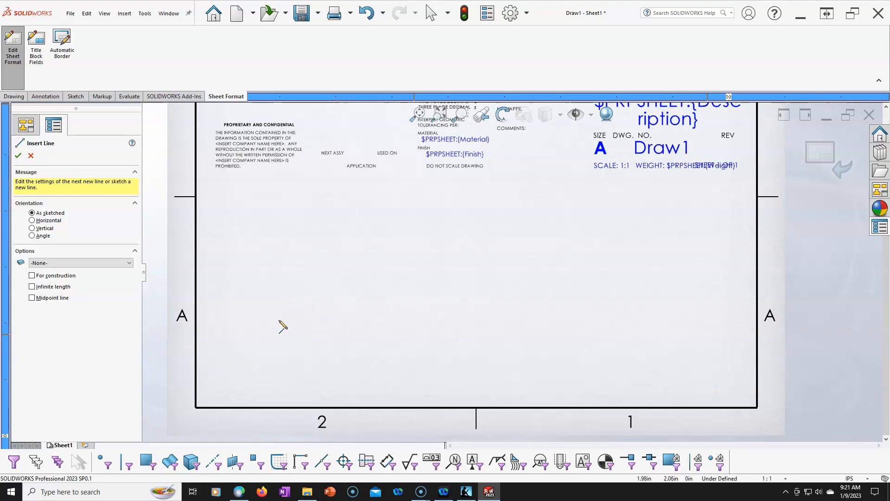
pyautogui.click(129, 263)
pyautogui.click(89, 277)
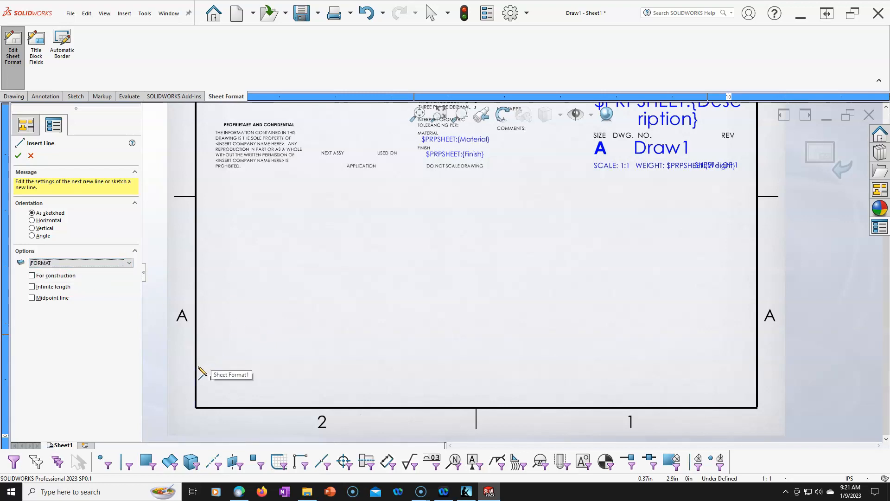
pyautogui.click(197, 367)
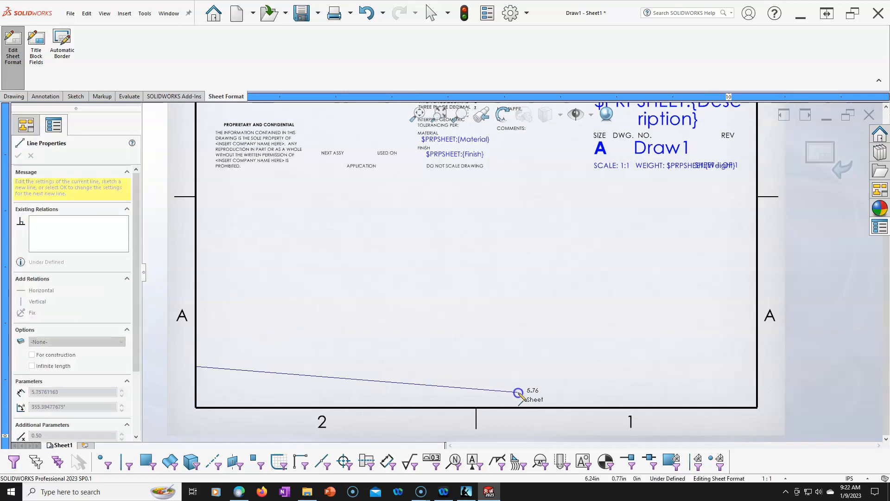
pyautogui.click(755, 366)
pyautogui.rightClick(636, 310)
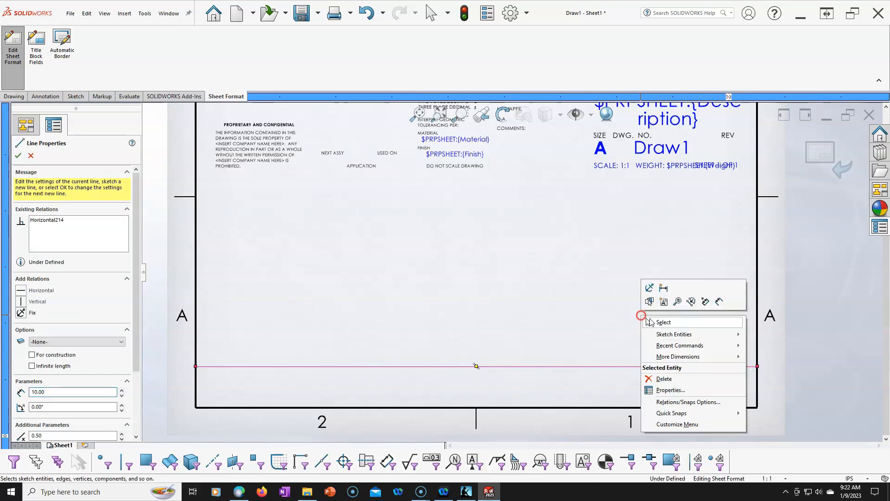
pyautogui.click(657, 320)
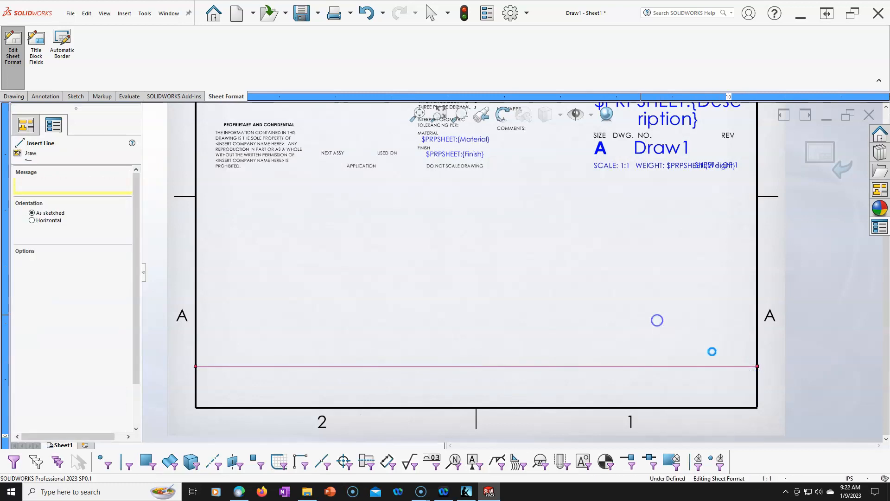
pyautogui.click(757, 367)
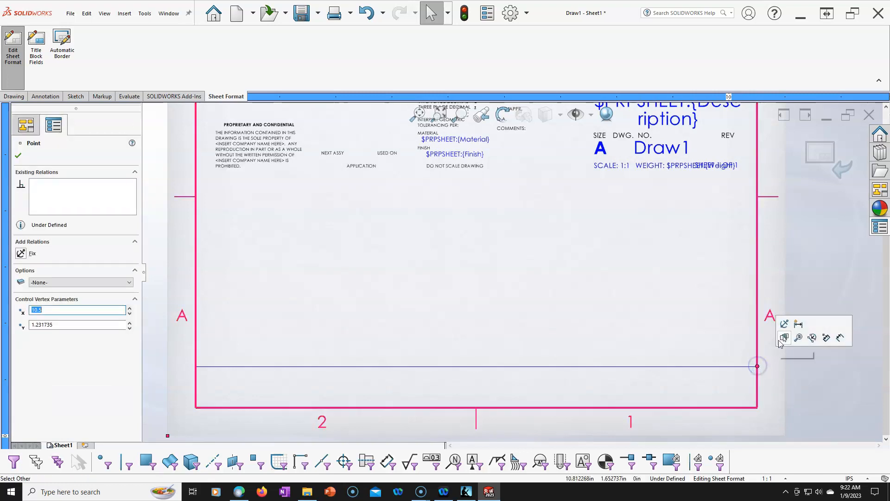
pyautogui.click(587, 324)
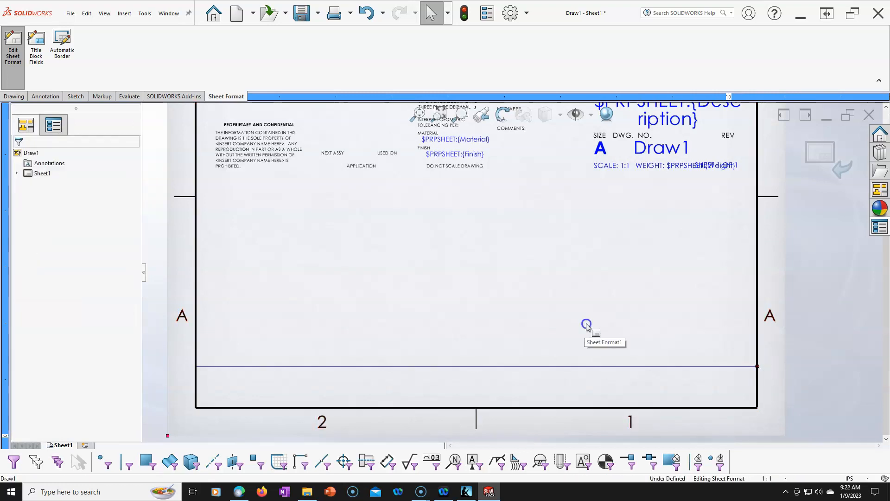
pyautogui.rightClick(757, 345)
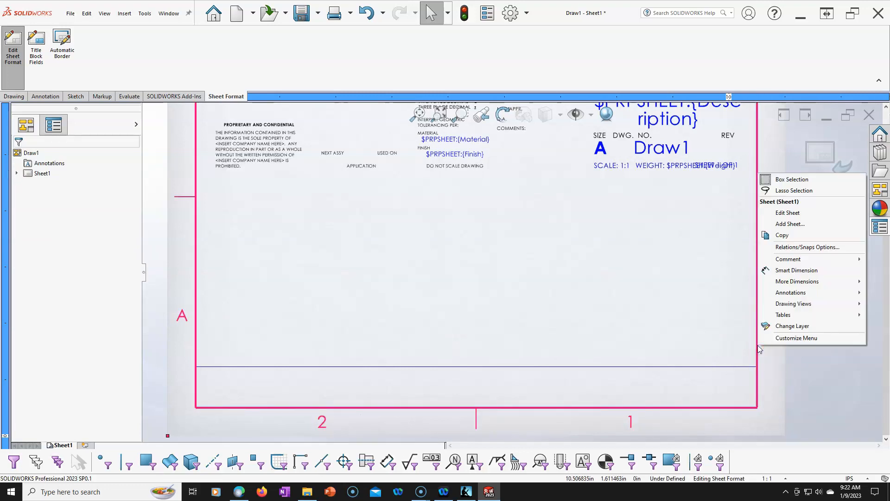
pyautogui.click(667, 327)
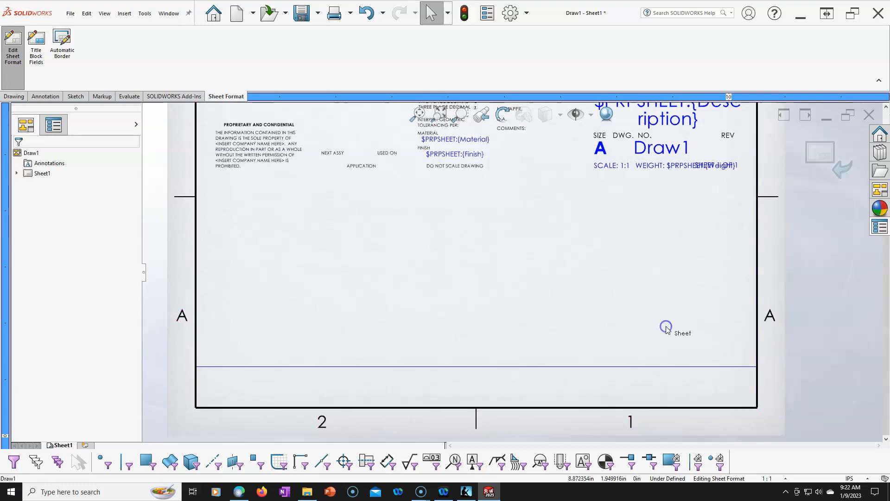
pyautogui.click(203, 367)
pyautogui.press('Escape')
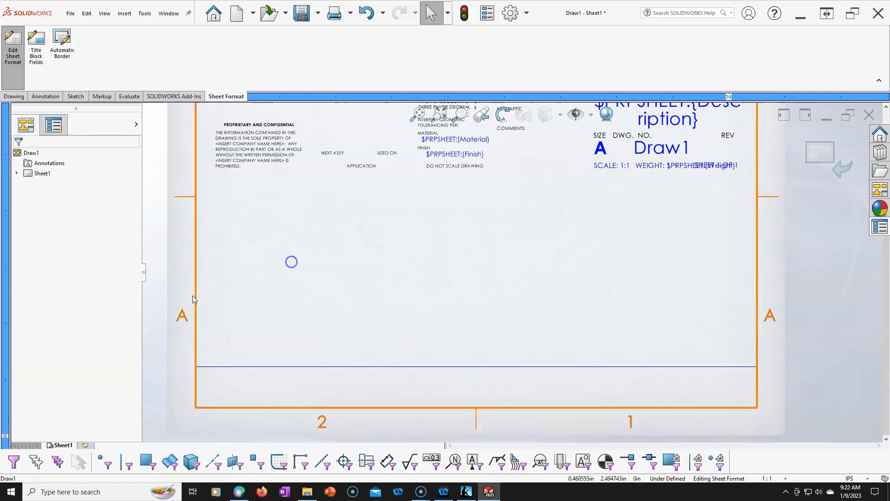
pyautogui.click(196, 281)
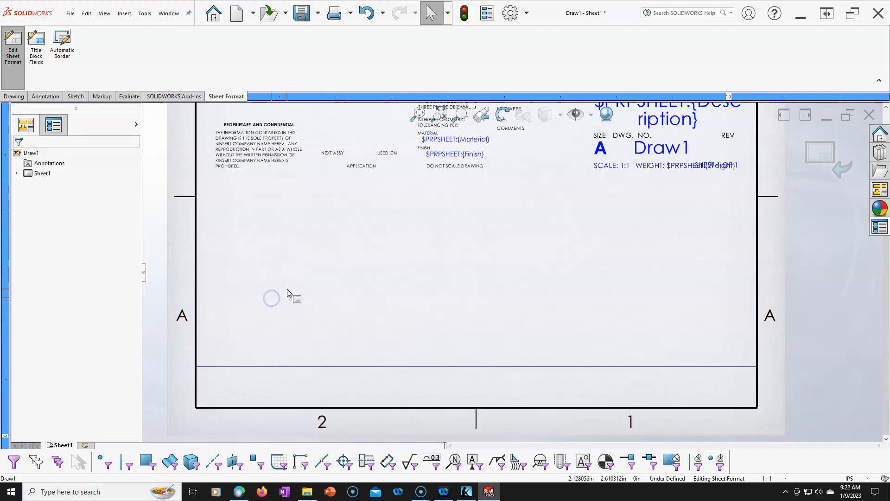
pyautogui.rightClick(326, 256)
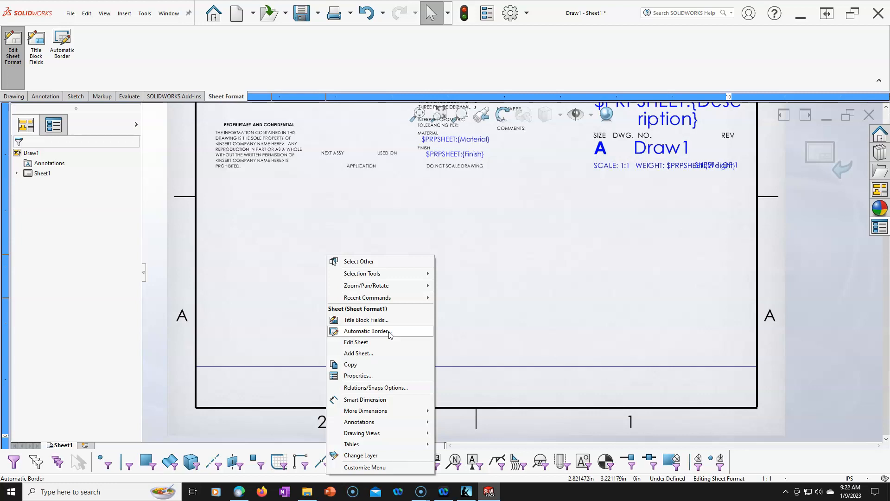
pyautogui.click(588, 307)
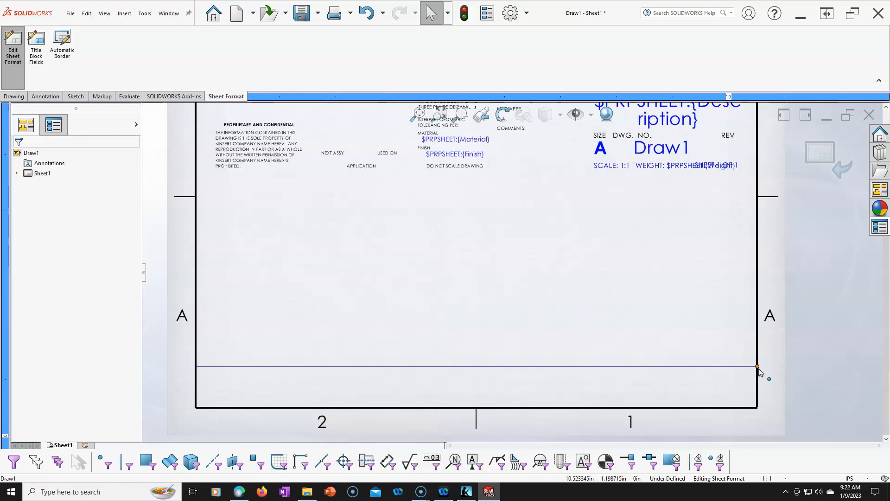
# - Attach both endpoints of the horizontal line to the side borders, placing the line at a Y coordinate of about 1.41 in
pyautogui.click(736, 368)
pyautogui.moveTo(737, 368); pyautogui.dragTo(756, 369)
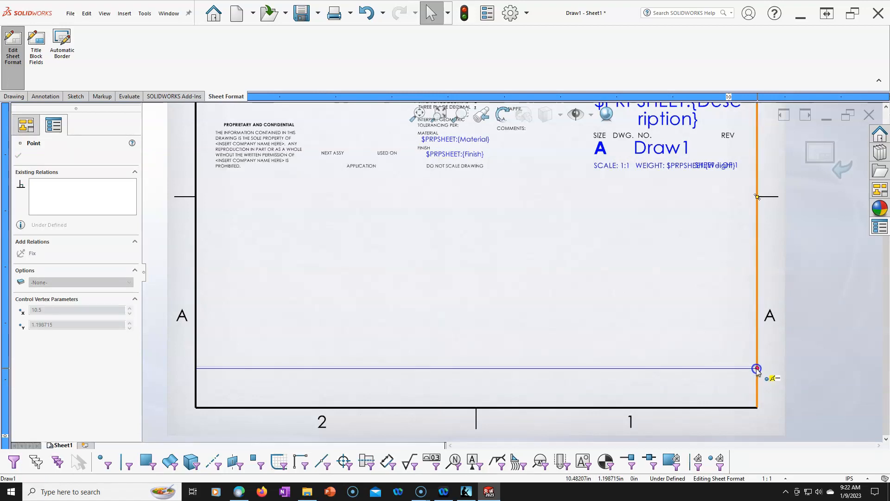
pyautogui.click(262, 320)
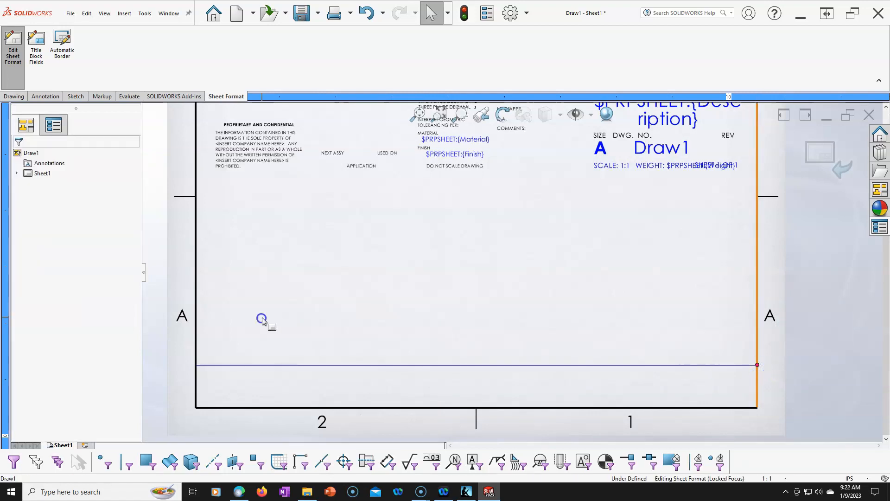
pyautogui.moveTo(199, 366)
pyautogui.mouseDown()
pyautogui.moveTo(224, 359)
pyautogui.moveTo(196, 358)
pyautogui.mouseUp()
pyautogui.click(349, 318)
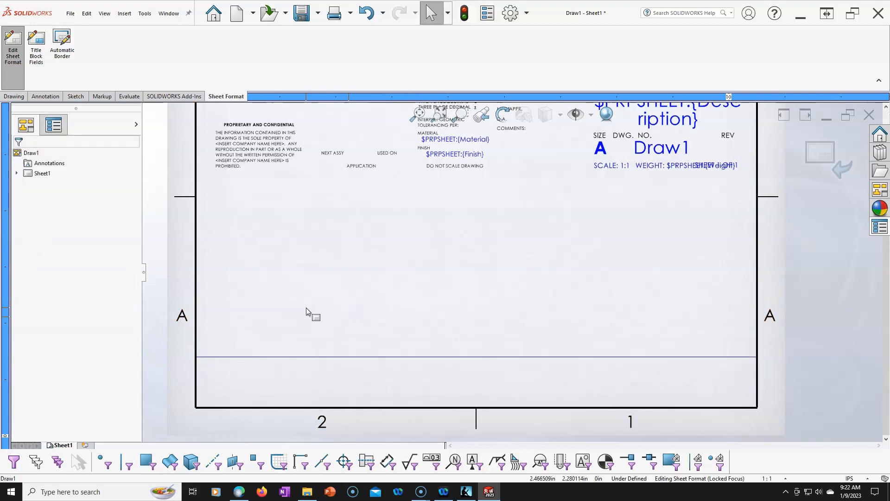
# - Set the horizontal line's start Y coordinate to 1.75 in
pyautogui.click(234, 357)
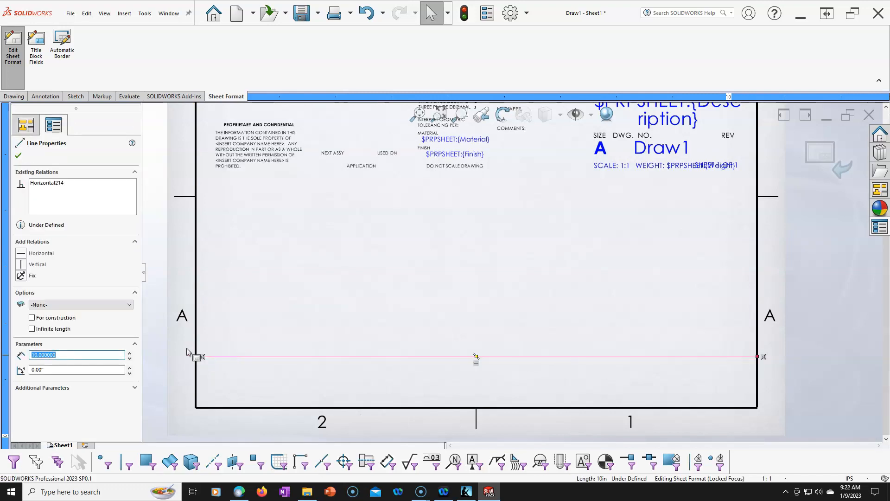
pyautogui.click(135, 388)
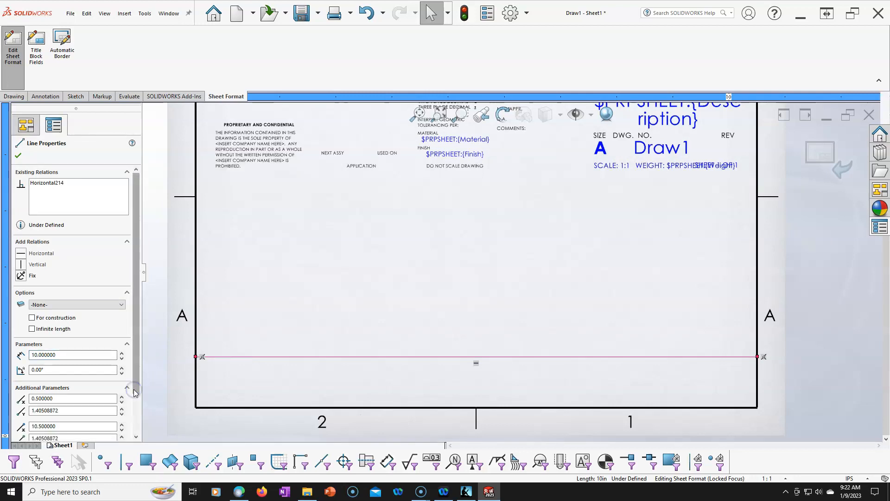
pyautogui.moveTo(137, 355); pyautogui.dragTo(136, 403)
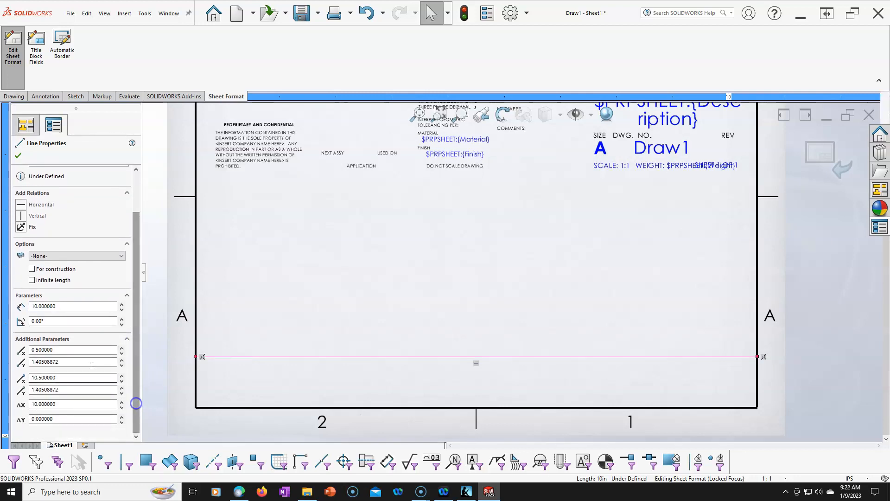
pyautogui.click(78, 362)
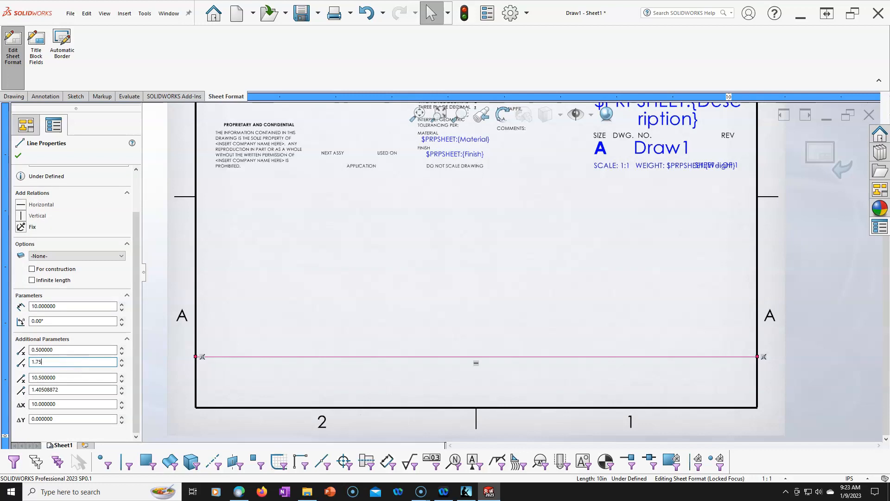
pyautogui.press('Tab')
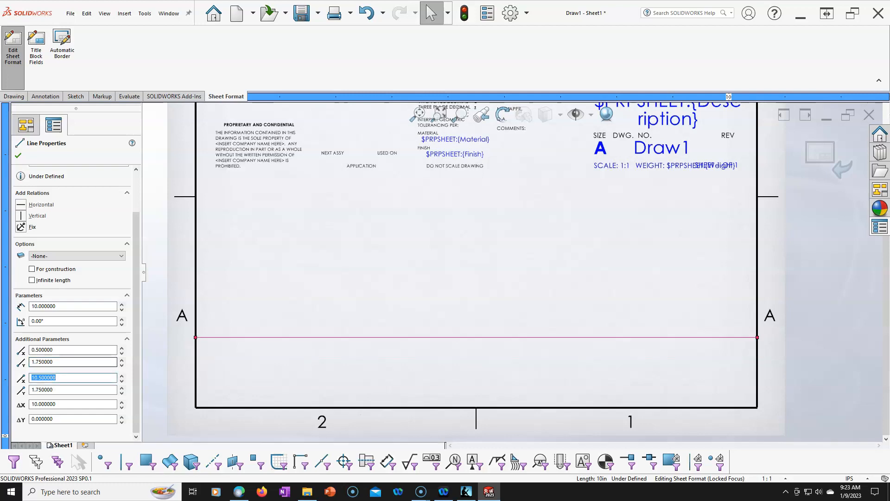
# - Set the start Y coordinate of the horizontal line to 1.5 in and finish editing its properties
pyautogui.scroll(5, 370, 314)
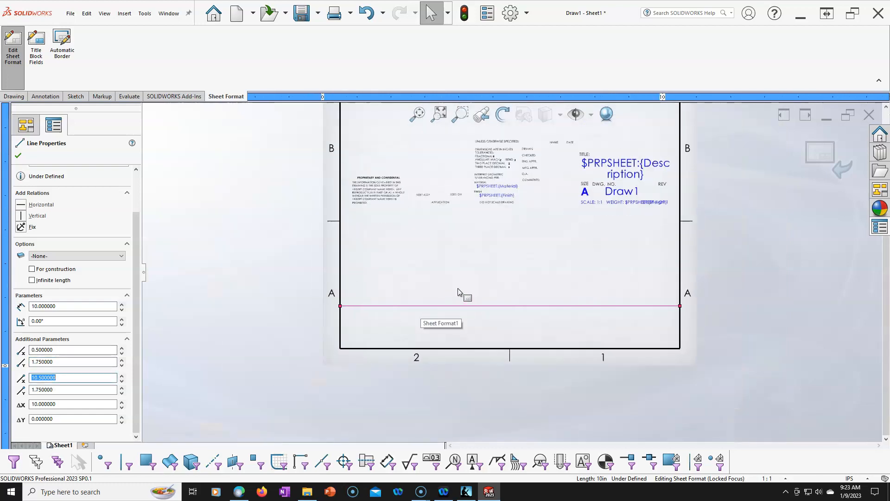
pyautogui.scroll(-1, 531, 261)
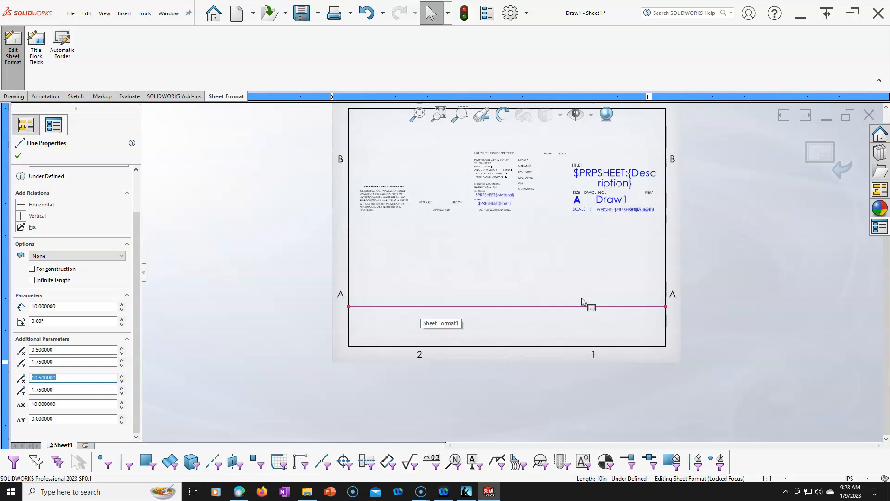
pyautogui.scroll(-1, 583, 301)
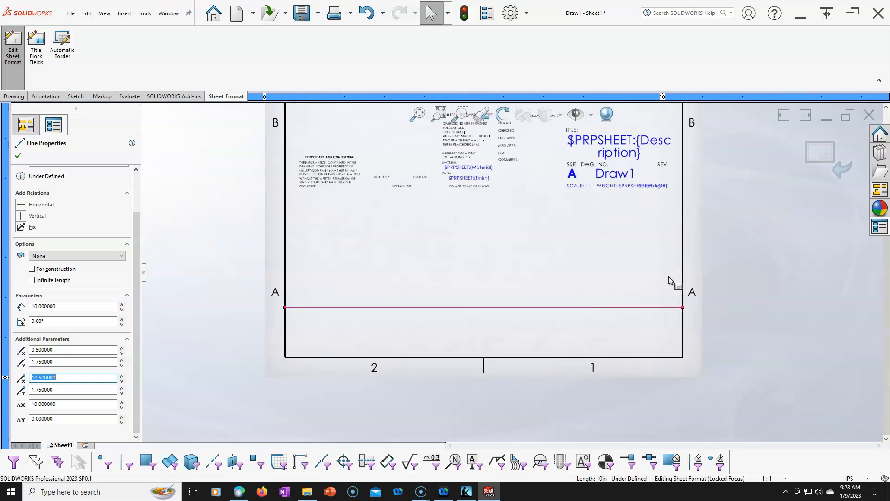
pyautogui.scroll(-1, 491, 304)
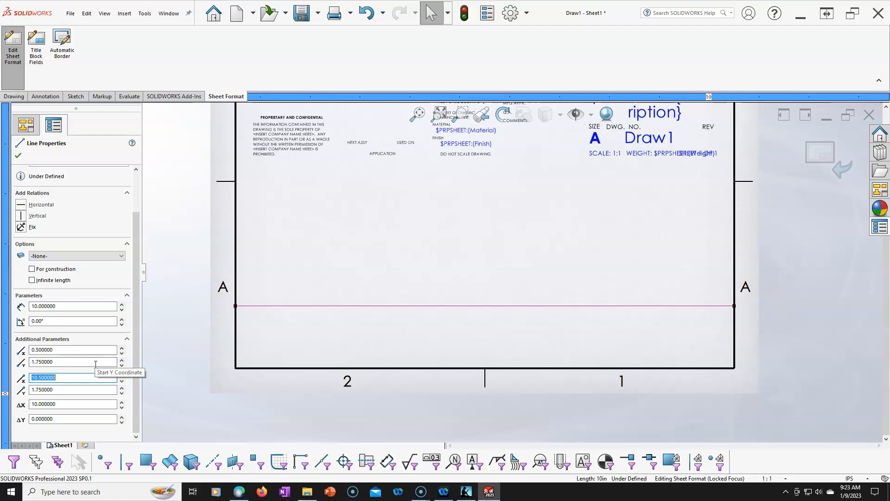
pyautogui.click(40, 361)
pyautogui.press('BackSpace')
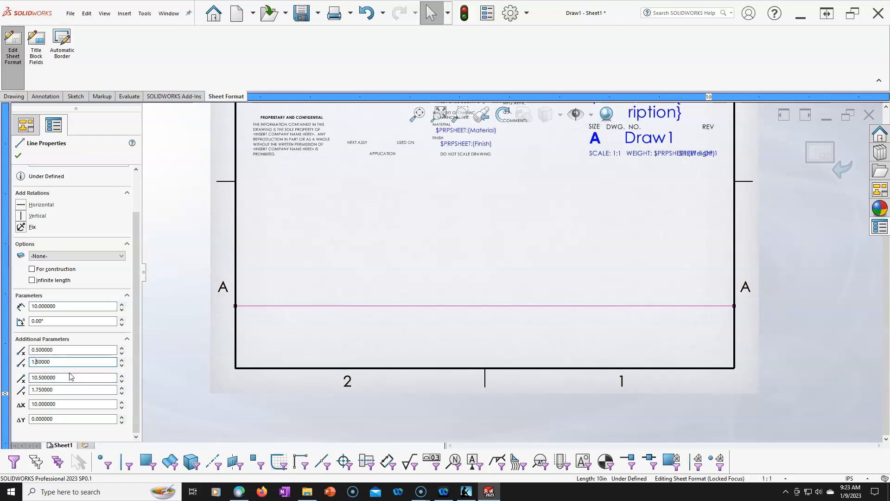
pyautogui.press('Tab')
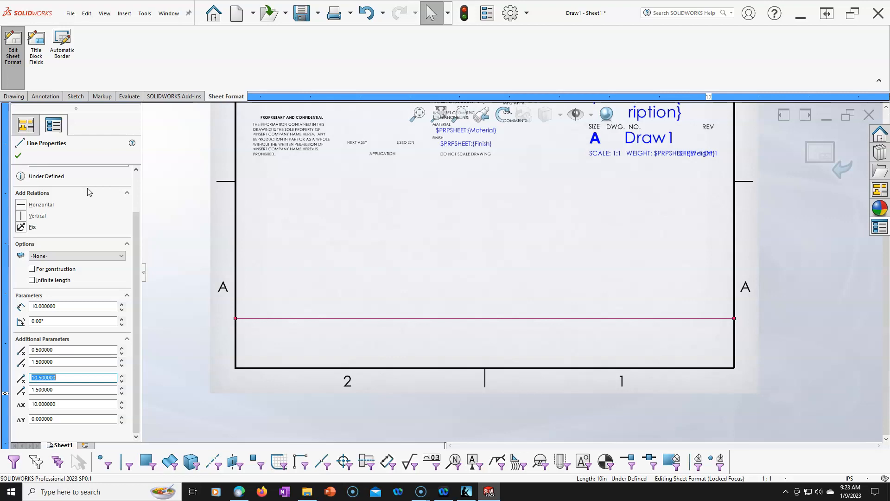
pyautogui.press('Escape')
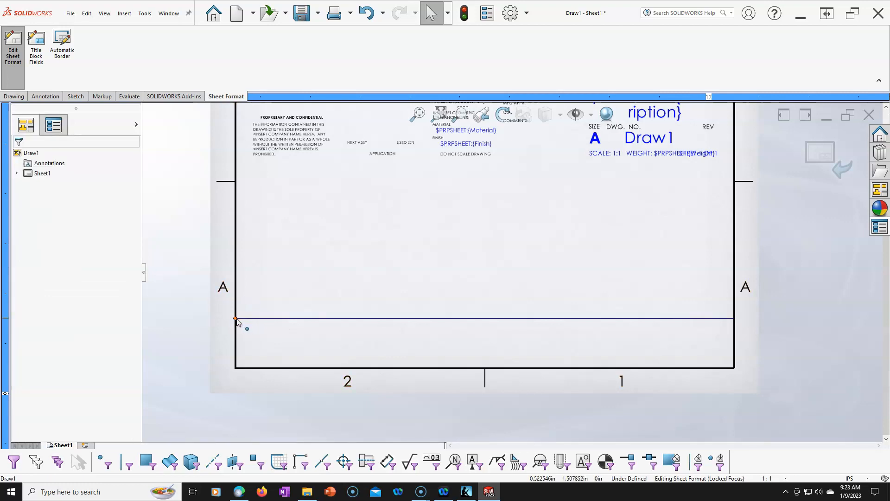
# - Add a Fix relation to the horizontal title block line
pyautogui.click(236, 318)
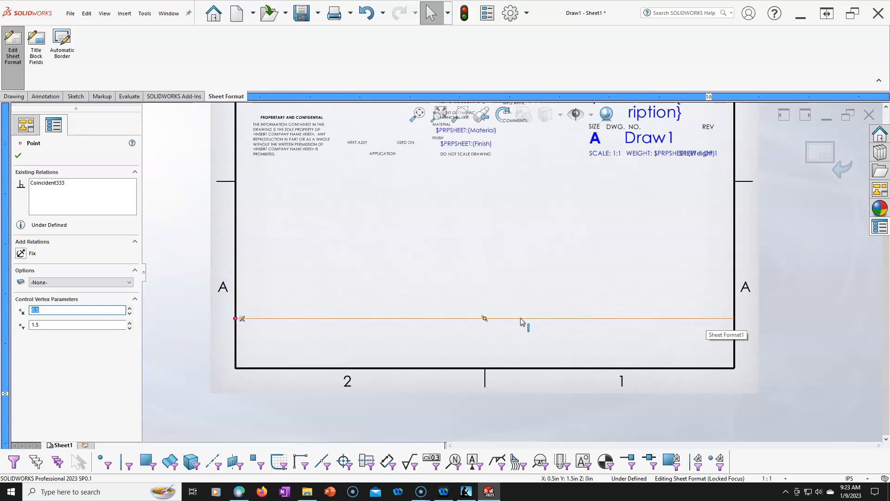
pyautogui.click(284, 318)
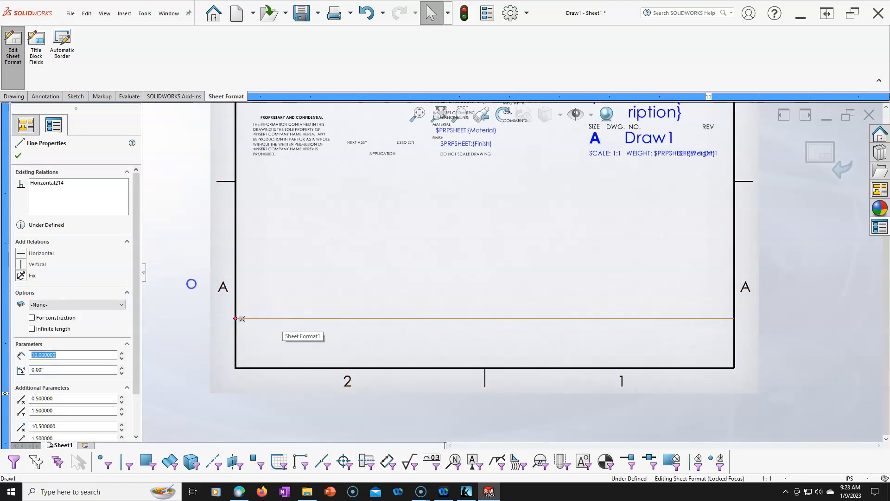
pyautogui.click(21, 275)
pyautogui.click(335, 282)
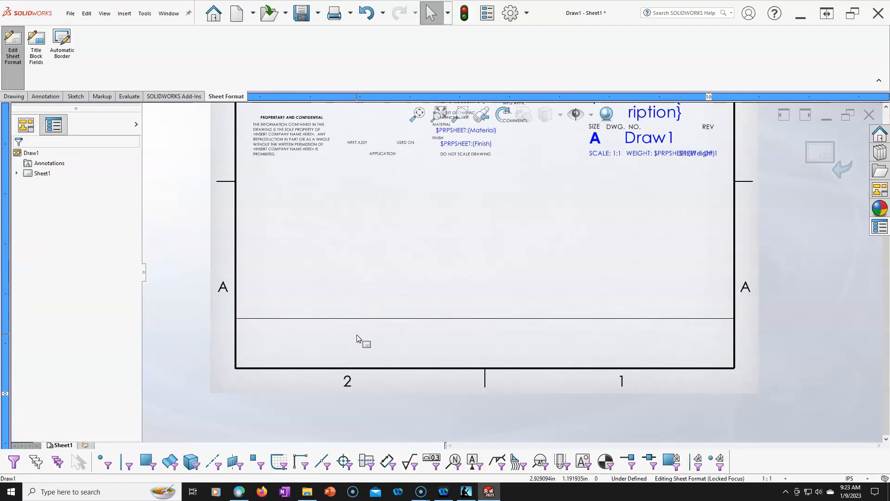
pyautogui.scroll(-2, 360, 298)
pyautogui.scroll(6, 362, 212)
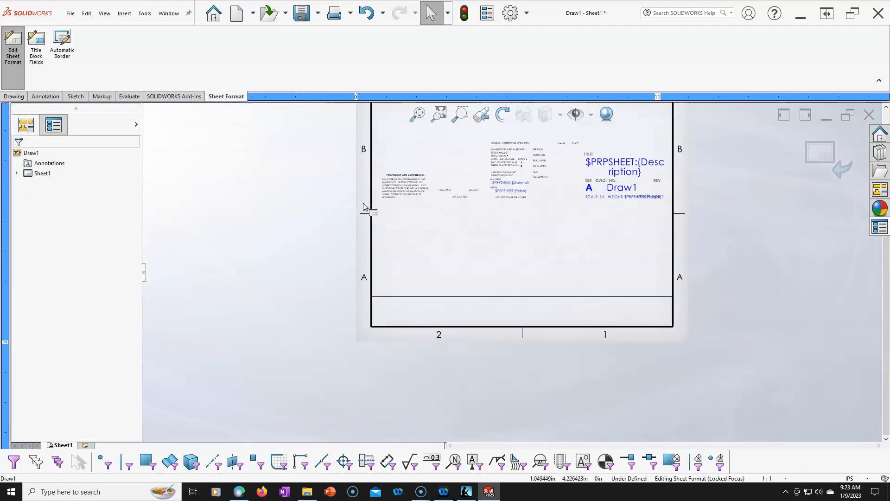
pyautogui.scroll(-1, 364, 203)
pyautogui.scroll(-1, 639, 264)
pyautogui.scroll(-1, 423, 201)
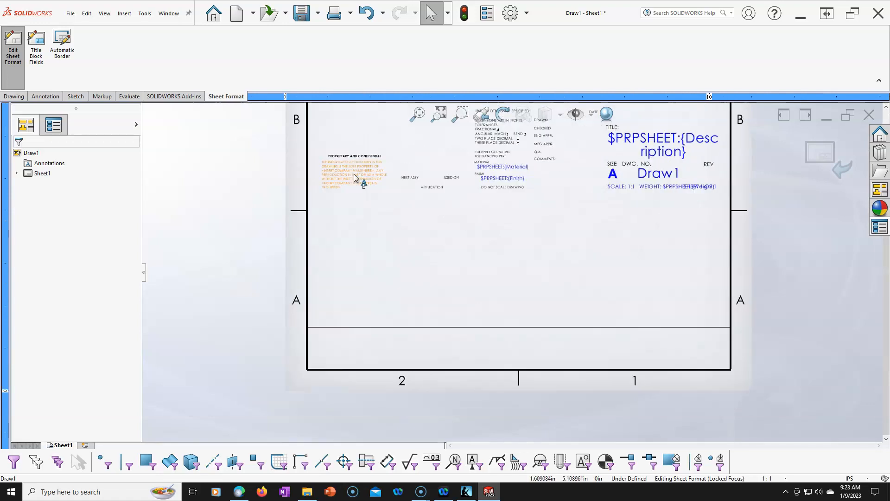
# - Move the SCALE, WEIGHT and SHEET 1 OF 1 notes into a single row along the bottom right of the new title block
pyautogui.scroll(-2, 623, 252)
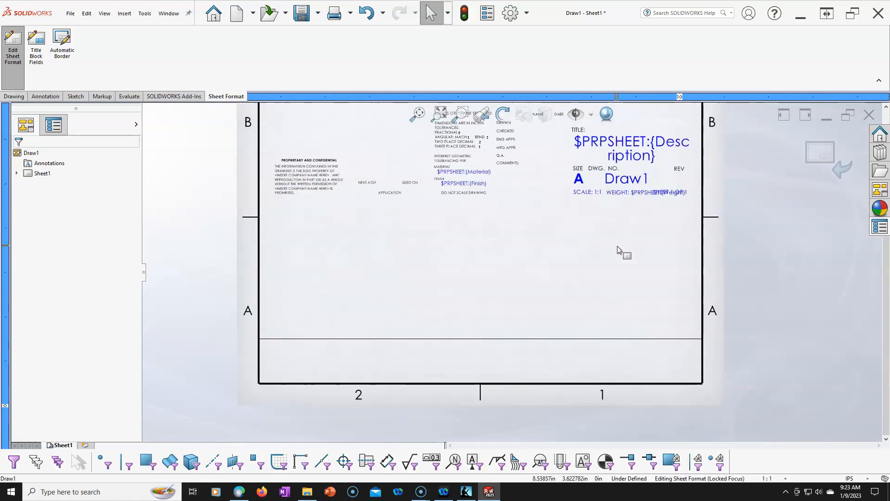
pyautogui.scroll(-1, 621, 234)
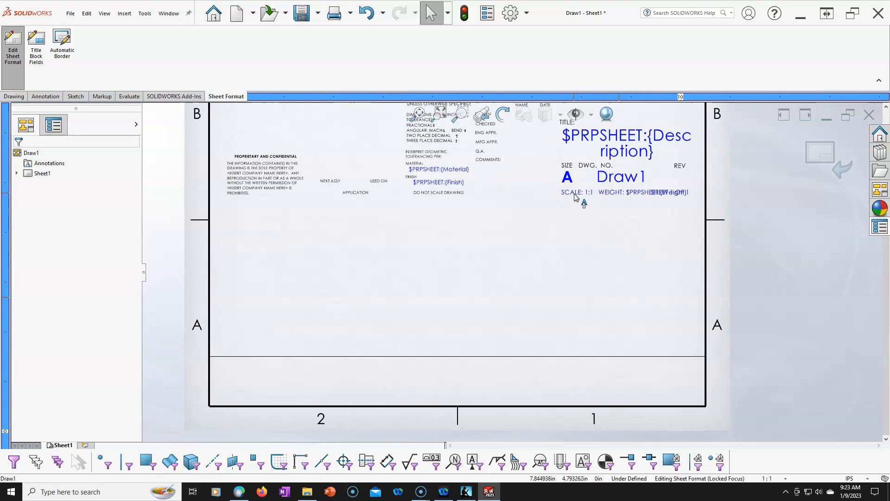
pyautogui.moveTo(573, 193); pyautogui.dragTo(535, 399)
pyautogui.click(637, 192)
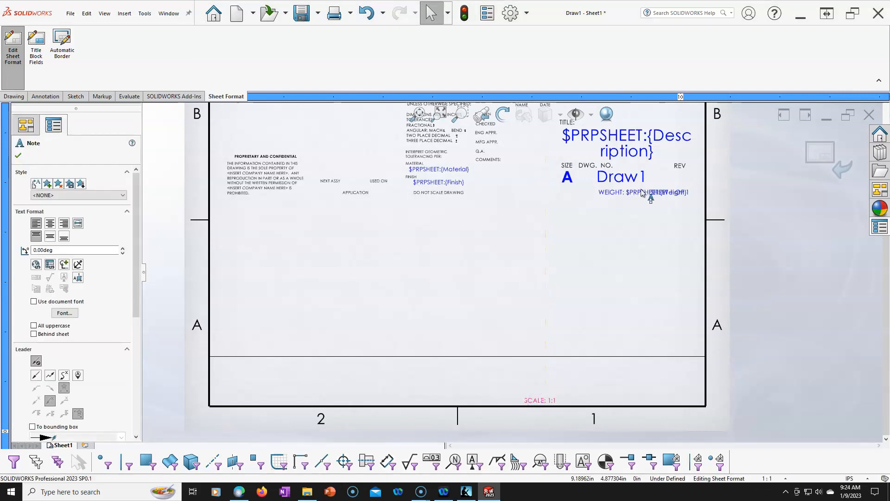
pyautogui.moveTo(611, 191); pyautogui.dragTo(571, 400)
pyautogui.moveTo(669, 193); pyautogui.dragTo(673, 399)
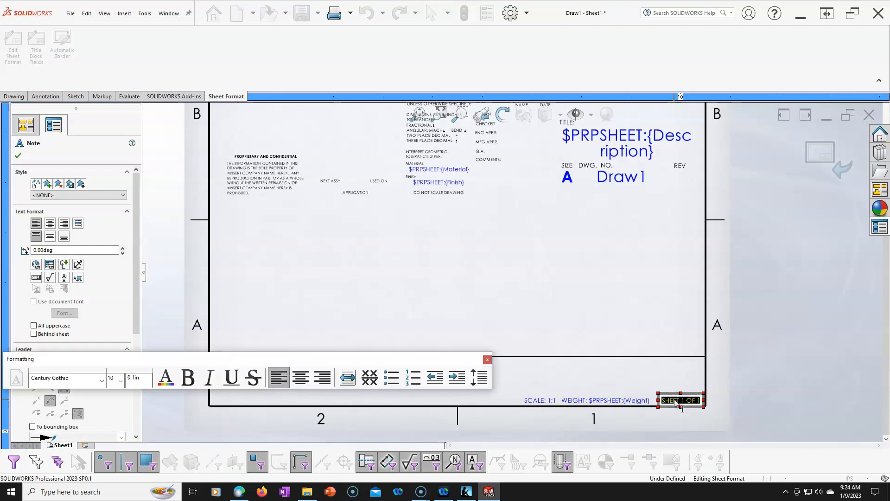
pyautogui.click(529, 297)
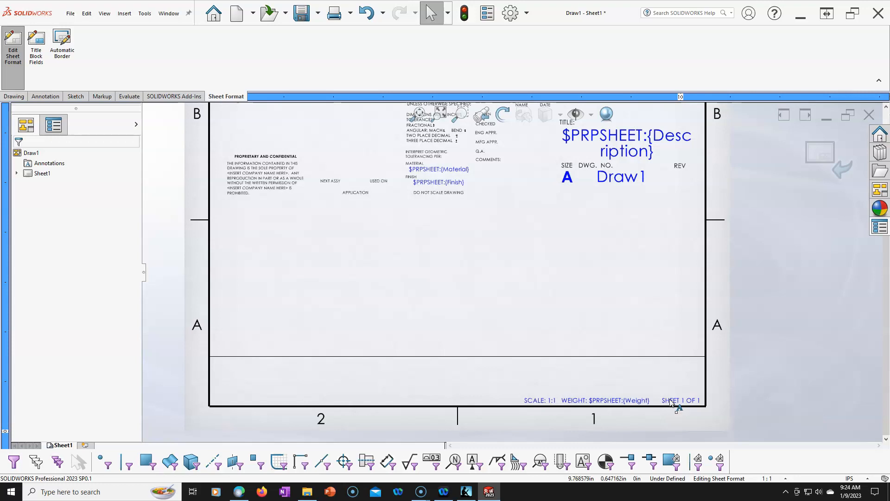
# - Adjust the WEIGHT note so it is evenly spaced between the SCALE and SHEET notes
pyautogui.click(607, 402)
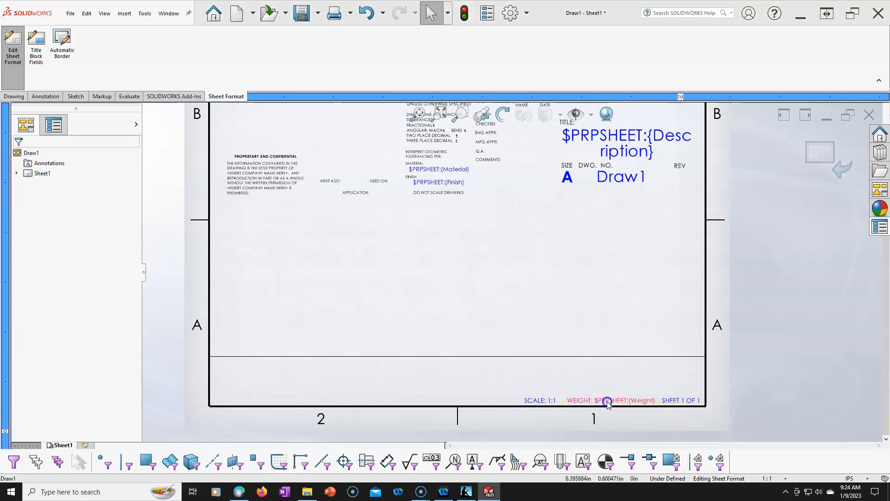
pyautogui.moveTo(609, 403); pyautogui.dragTo(606, 403)
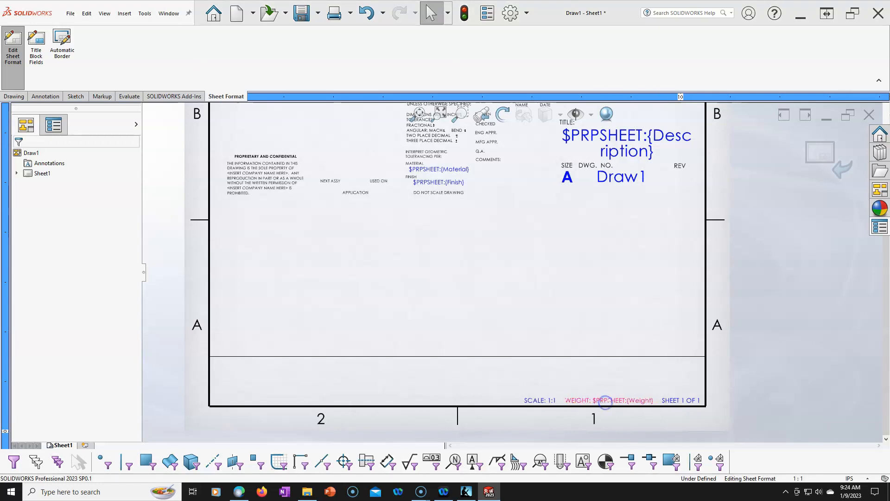
pyautogui.click(597, 316)
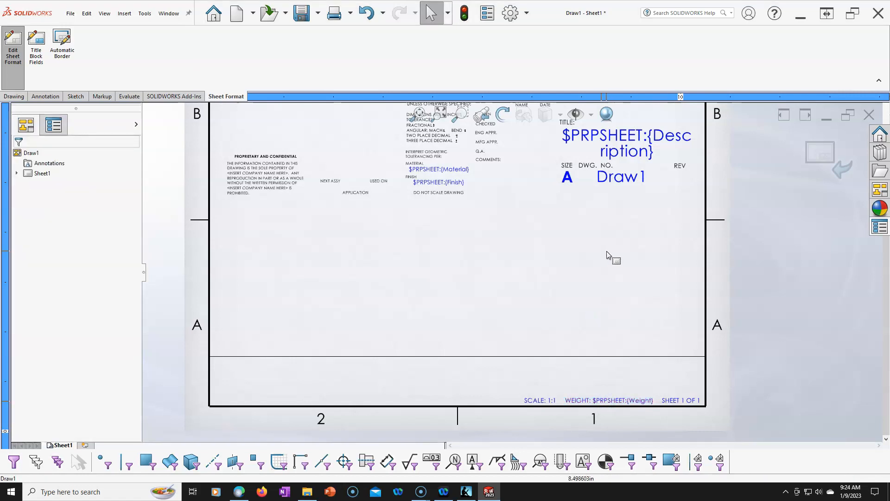
# - Move the Description property note to just above the new title block and set its font size to 16
pyautogui.moveTo(619, 137); pyautogui.dragTo(503, 302)
pyautogui.click(544, 304)
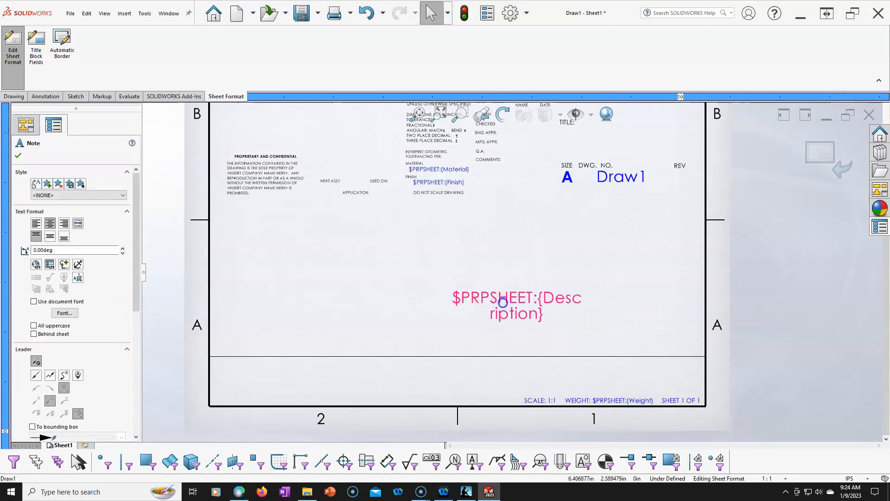
pyautogui.doubleClick(503, 303)
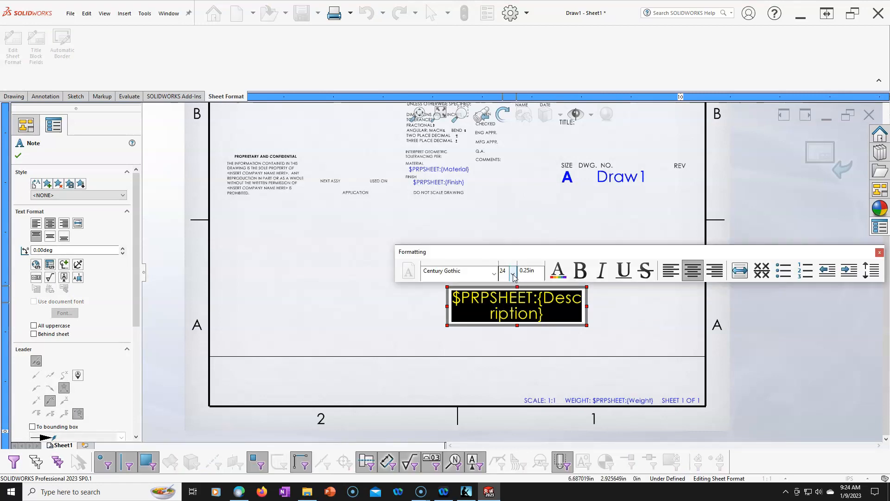
pyautogui.click(513, 274)
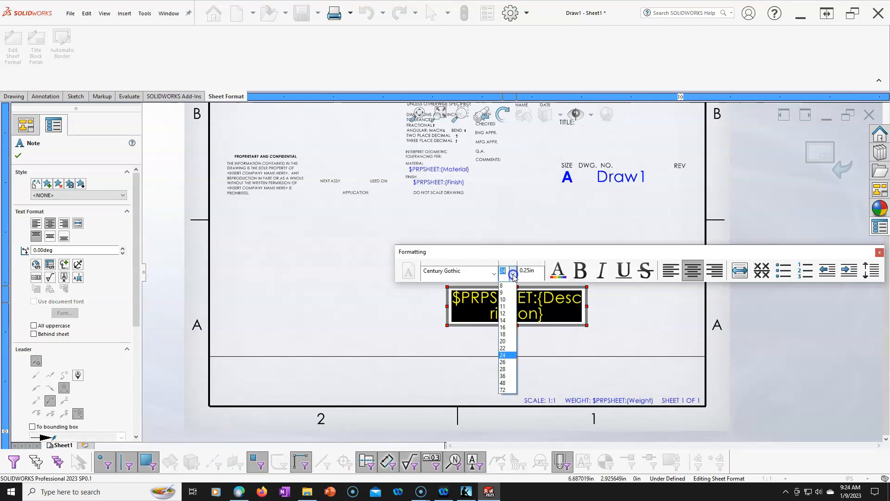
pyautogui.click(504, 328)
pyautogui.click(536, 319)
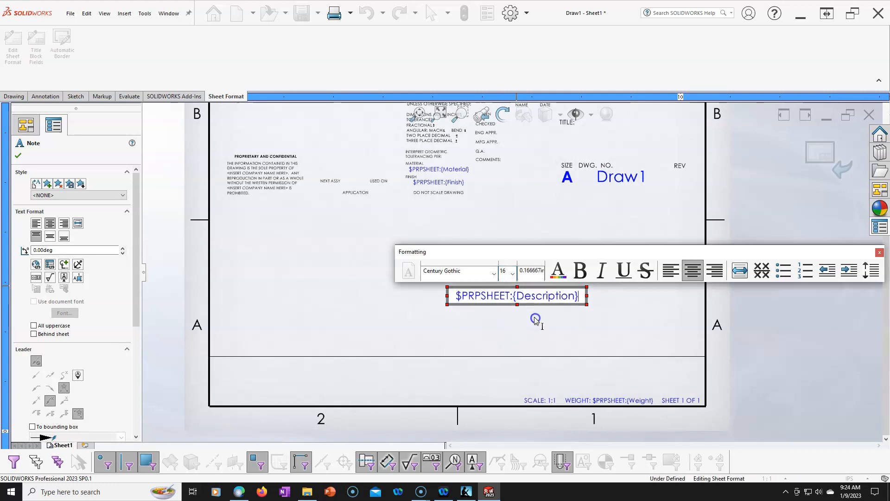
pyautogui.click(527, 322)
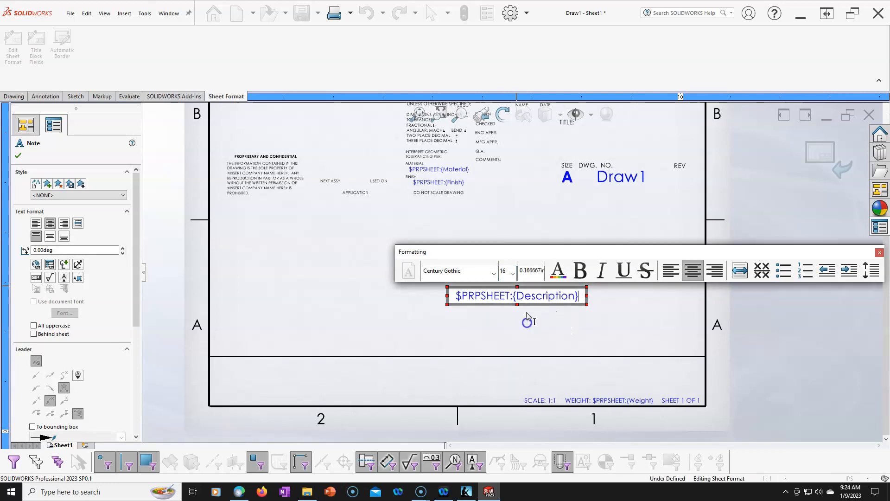
pyautogui.click(564, 343)
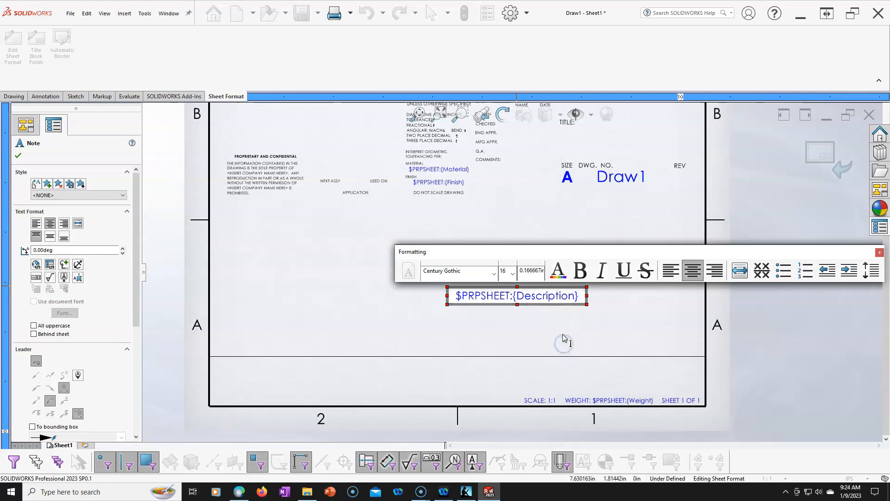
# - Place the Description note inside the title block, just under the horizontal line near the right border
pyautogui.click(538, 300)
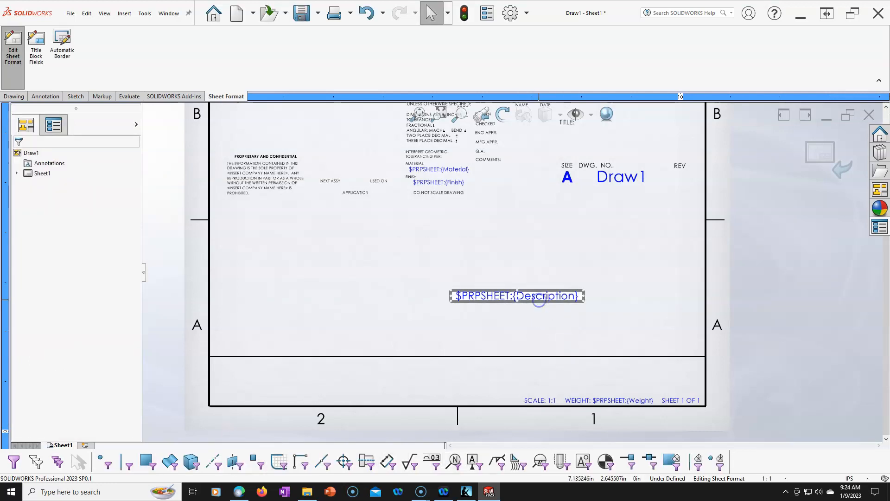
pyautogui.moveTo(540, 301); pyautogui.dragTo(660, 372)
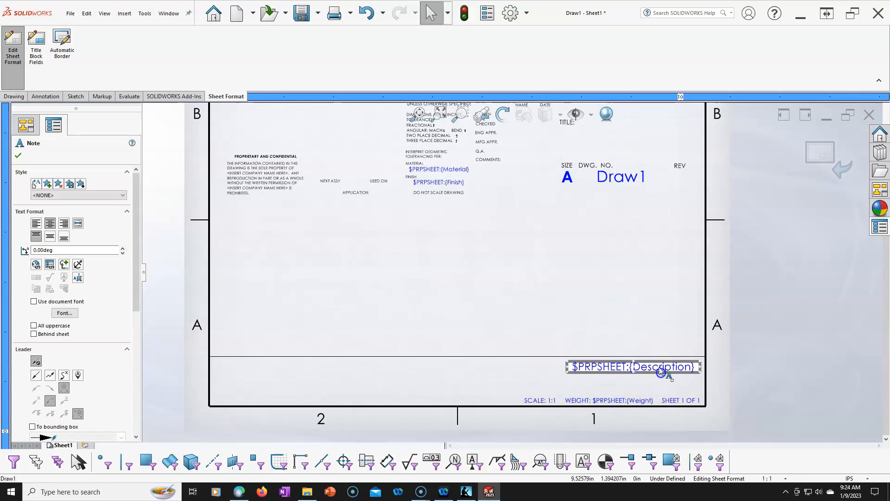
pyautogui.click(622, 278)
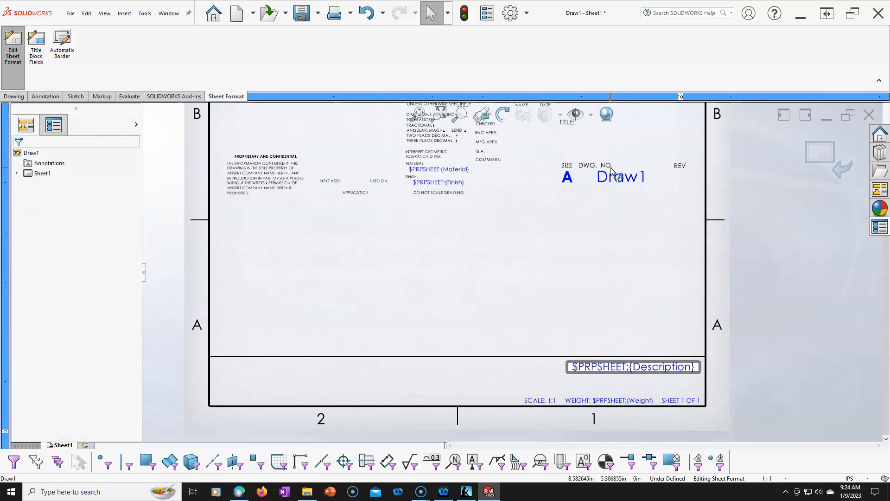
# - Move the DWG. NO. label below the Description note and the TITLE label to the Description note's left
pyautogui.moveTo(608, 168); pyautogui.dragTo(595, 380)
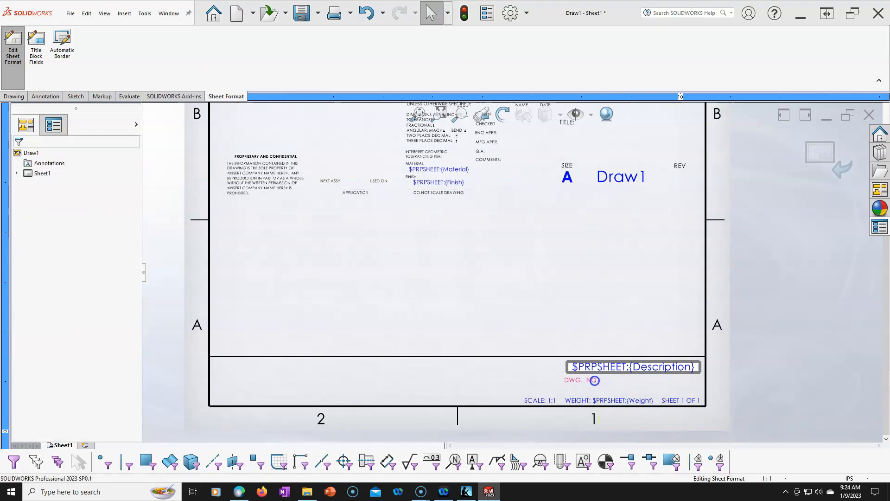
pyautogui.moveTo(562, 122); pyautogui.dragTo(534, 347)
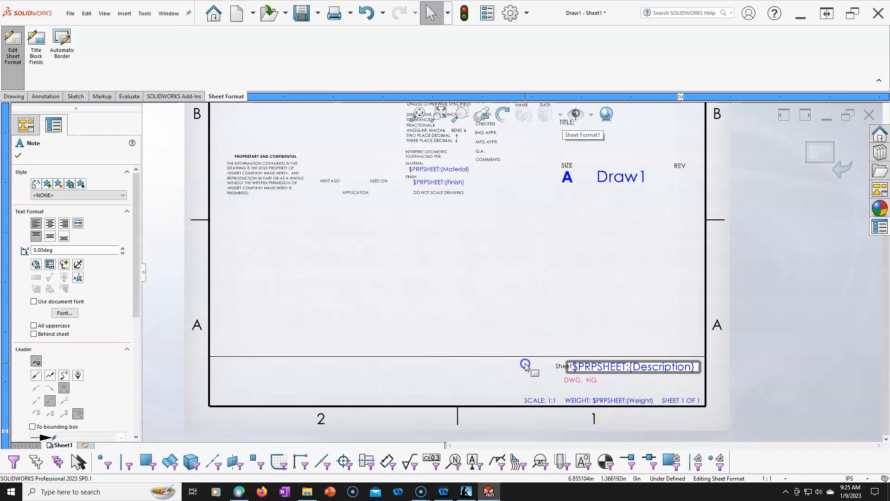
pyautogui.scroll(2, 552, 269)
pyautogui.scroll(-2, 576, 190)
pyautogui.moveTo(556, 147); pyautogui.dragTo(494, 371)
# - Shift the Description note left so it sits directly beside the TITLE label, just under the horizontal line
pyautogui.moveTo(580, 375); pyautogui.dragTo(536, 377)
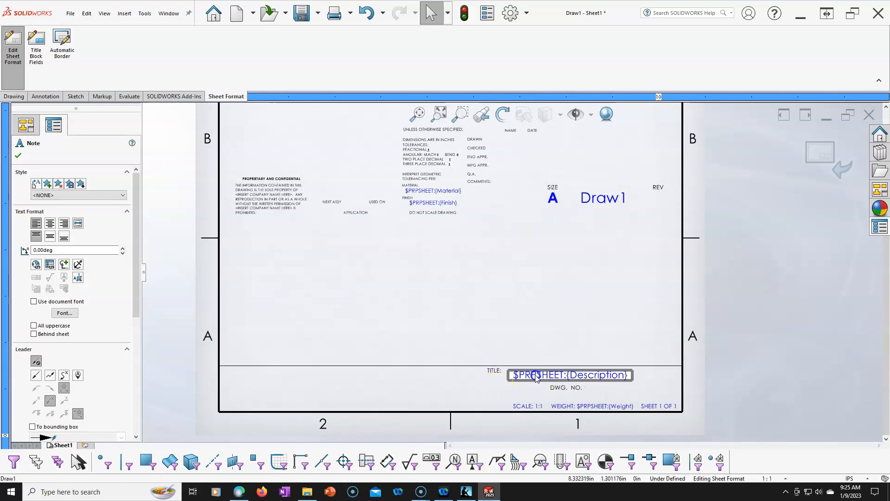
pyautogui.scroll(-5, 535, 377)
pyautogui.moveTo(533, 345); pyautogui.dragTo(533, 344)
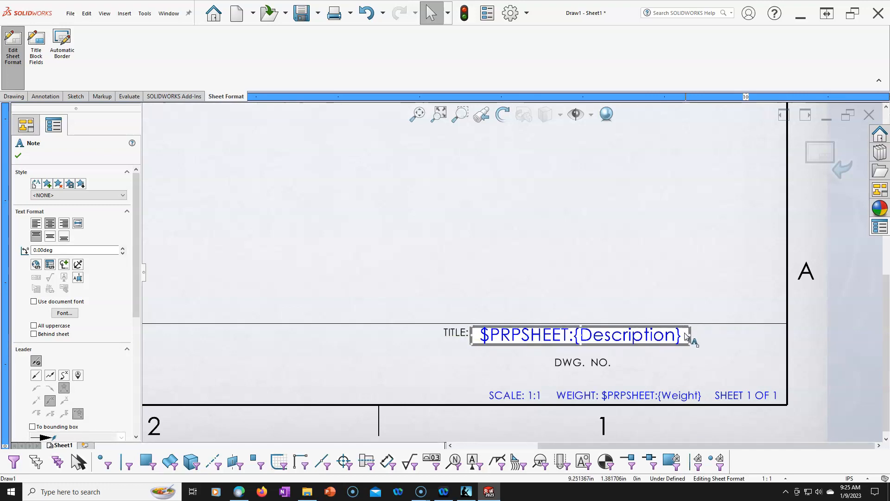
pyautogui.moveTo(690, 335)
pyautogui.mouseDown()
pyautogui.moveTo(720, 337)
pyautogui.moveTo(690, 336)
pyautogui.mouseUp()
pyautogui.click(681, 298)
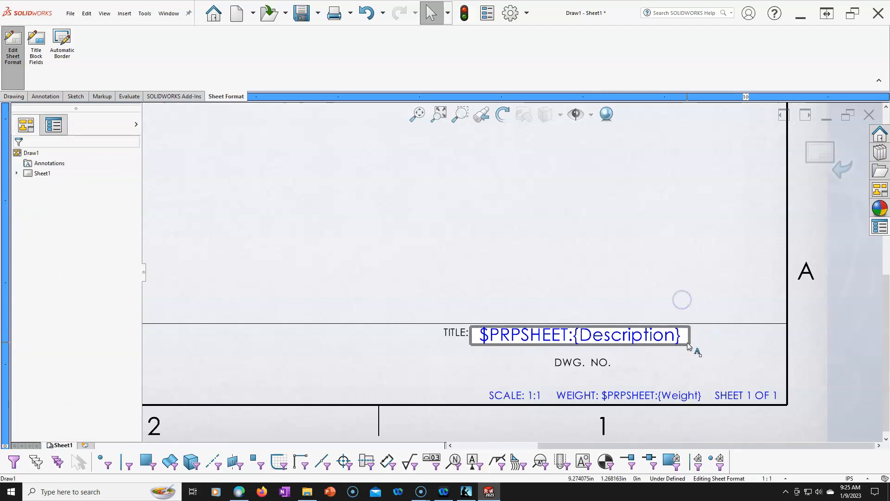
pyautogui.click(682, 342)
pyautogui.moveTo(691, 345)
pyautogui.mouseDown()
pyautogui.moveTo(699, 346)
pyautogui.moveTo(688, 344)
pyautogui.mouseUp()
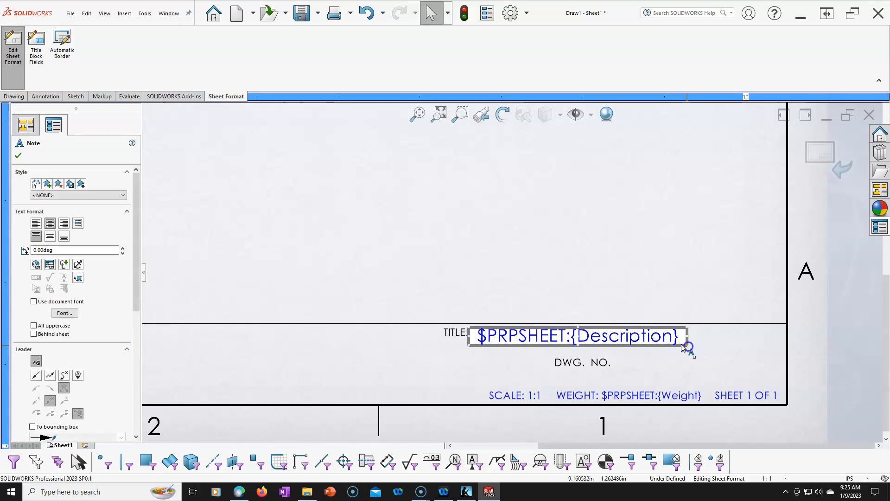
# - Widen the Description note's text box and left-align its text
pyautogui.doubleClick(688, 346)
pyautogui.moveTo(690, 347); pyautogui.dragTo(799, 354)
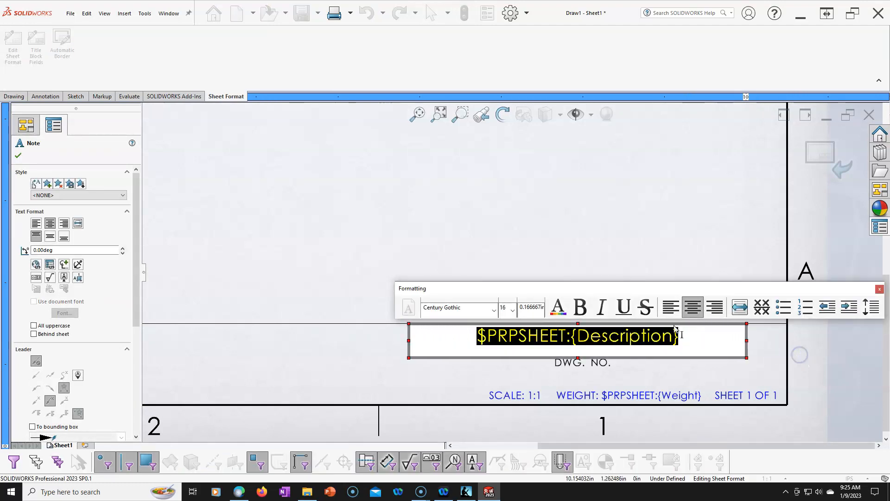
pyautogui.click(671, 306)
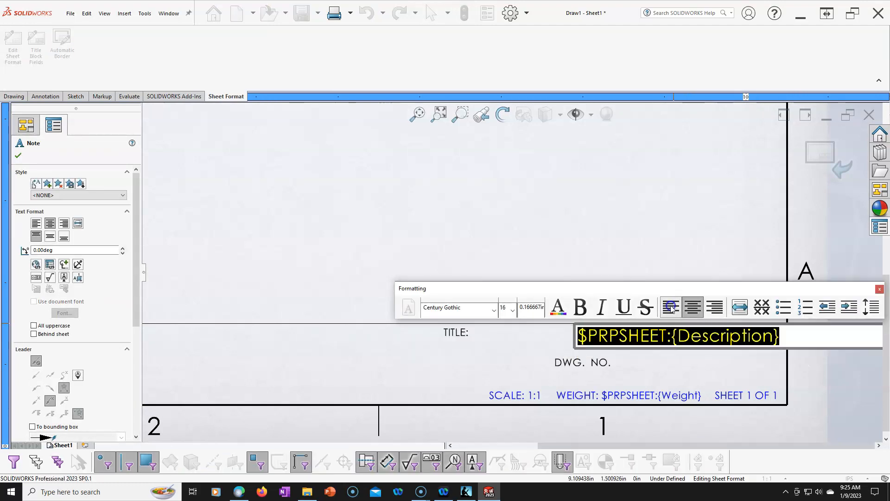
pyautogui.click(762, 349)
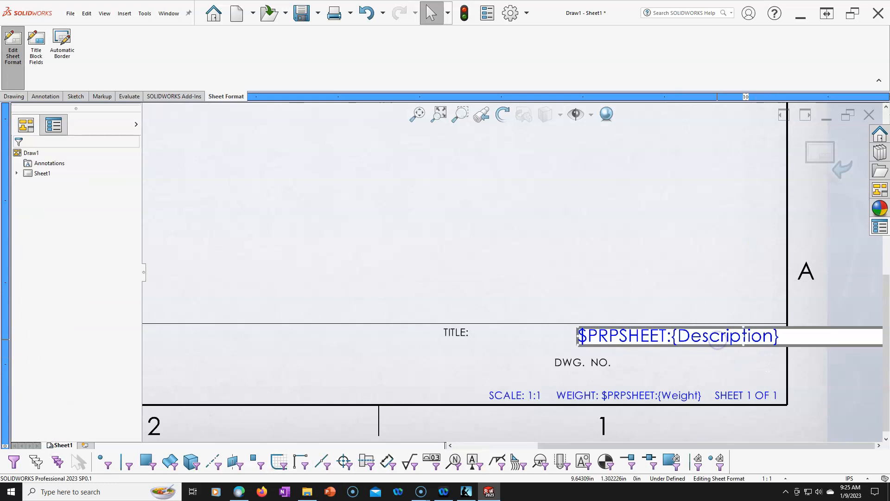
# - Reposition the Description note and the TITLE label side by side so the widened text box ends at the right border
pyautogui.click(718, 343)
pyautogui.moveTo(718, 343); pyautogui.dragTo(600, 346)
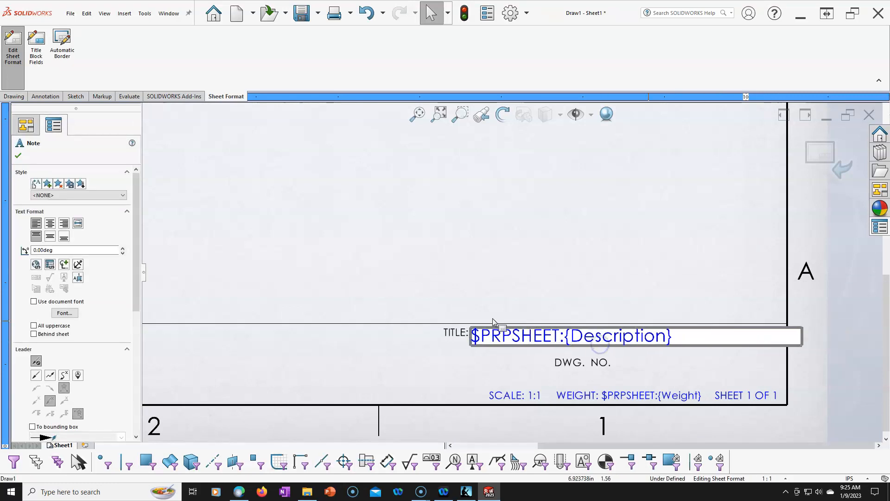
pyautogui.moveTo(449, 330); pyautogui.dragTo(428, 329)
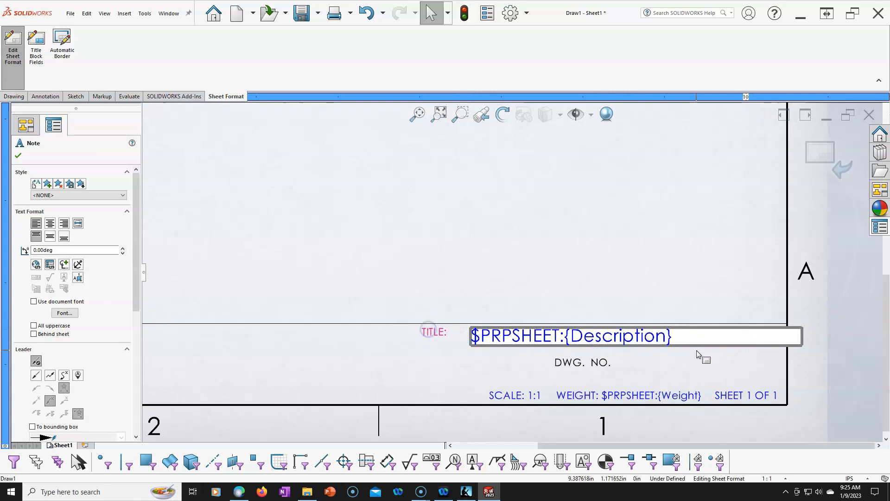
pyautogui.moveTo(697, 351); pyautogui.dragTo(678, 346)
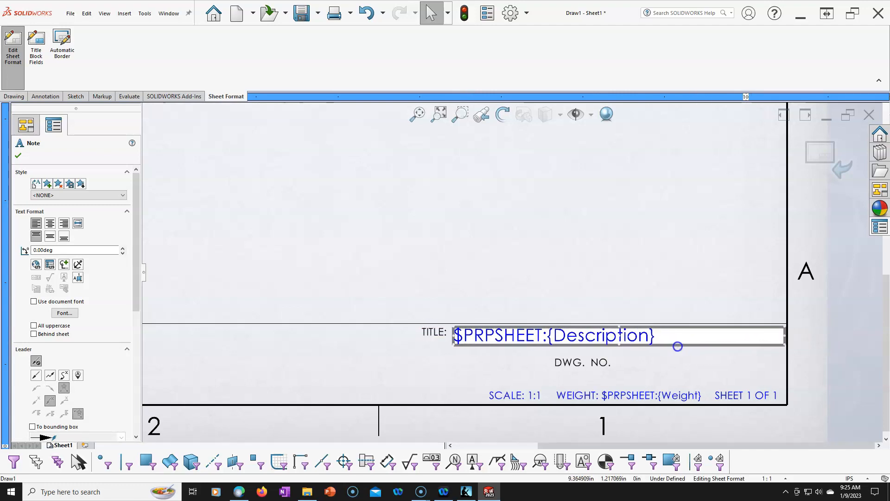
pyautogui.click(438, 334)
pyautogui.click(479, 272)
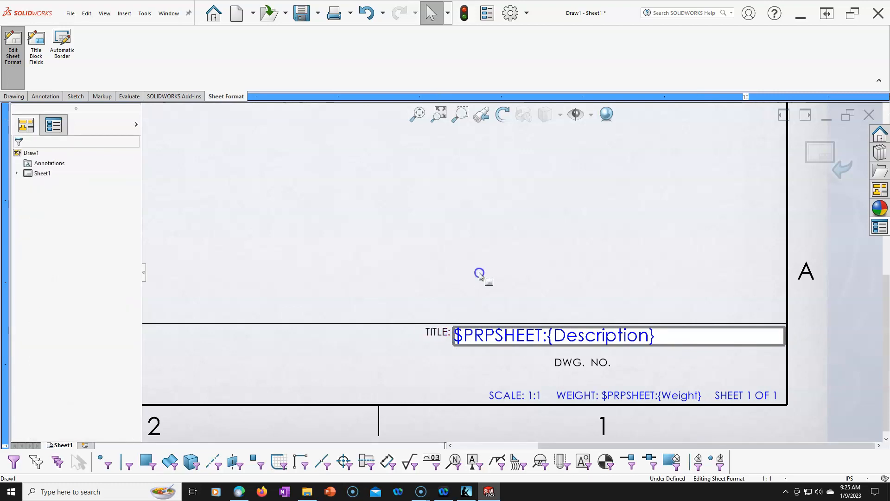
# - Align the DWG. NO. label under the TITLE label and place the Draw1 drawing number note beside it
pyautogui.moveTo(590, 365); pyautogui.dragTo(451, 357)
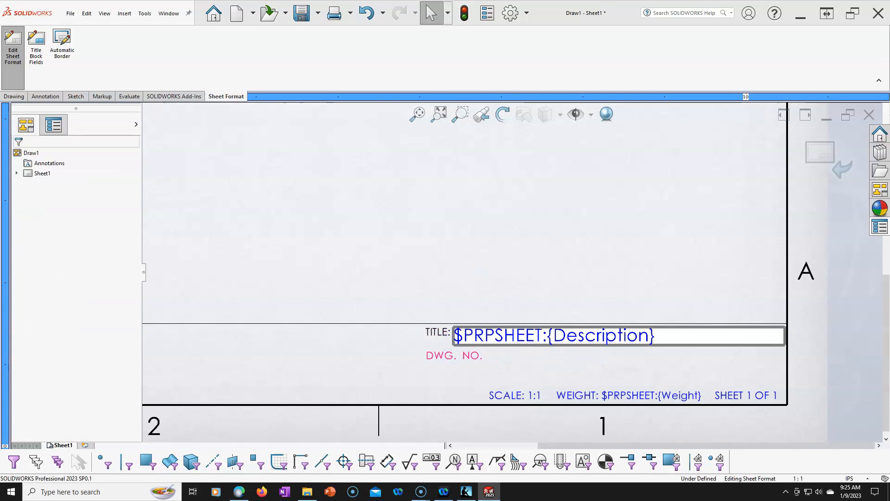
pyautogui.scroll(4, 586, 248)
pyautogui.scroll(-3, 571, 175)
pyautogui.moveTo(571, 175); pyautogui.dragTo(489, 395)
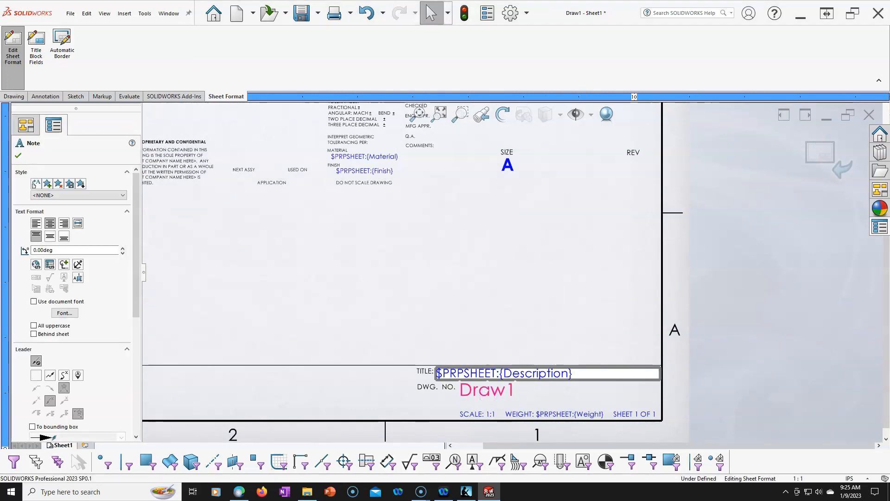
pyautogui.scroll(-3, 445, 417)
pyautogui.click(495, 282)
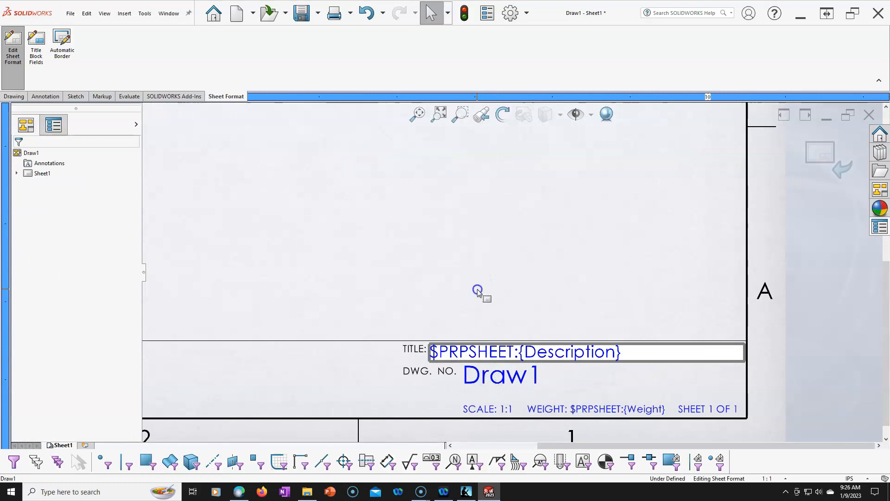
# - Replace the DWG. NO. label's text with "File Name:"
pyautogui.scroll(-3, 417, 381)
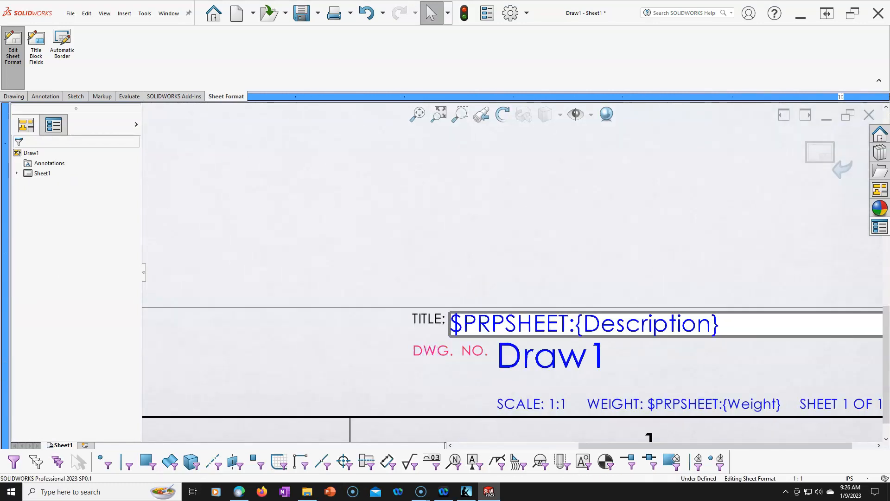
pyautogui.doubleClick(454, 353)
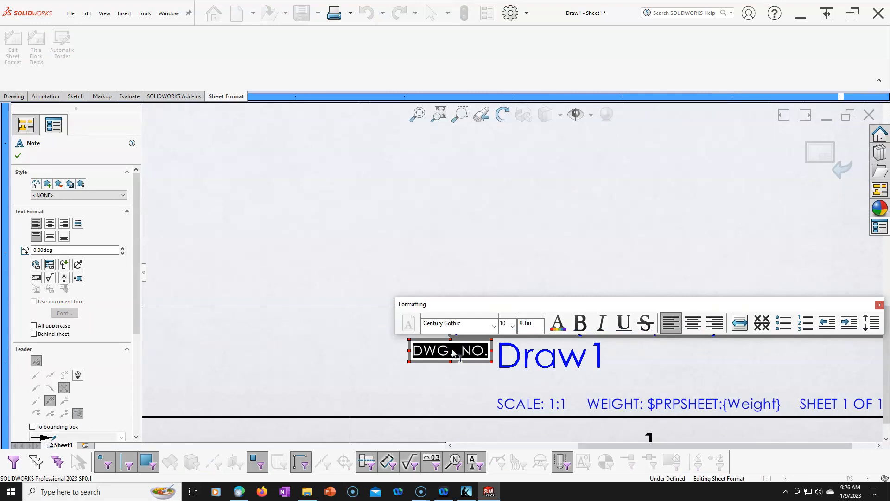
pyautogui.write('Faile')
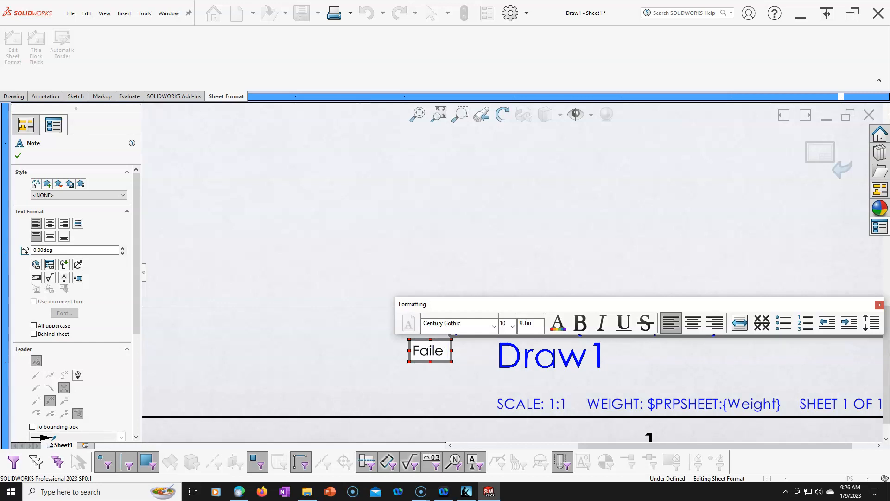
pyautogui.press('BackSpace')
pyautogui.press('BackSpace')
pyautogui.write('il')
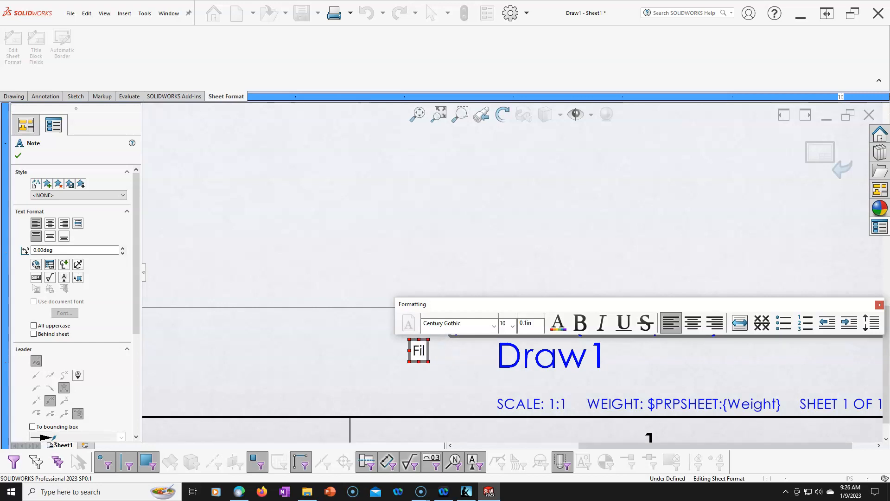
pyautogui.write('e Name:')
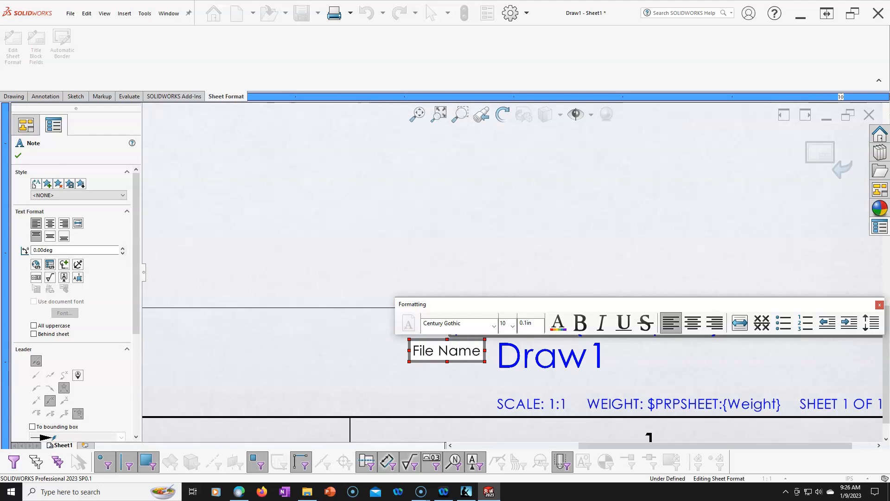
pyautogui.click(475, 270)
pyautogui.scroll(2, 601, 364)
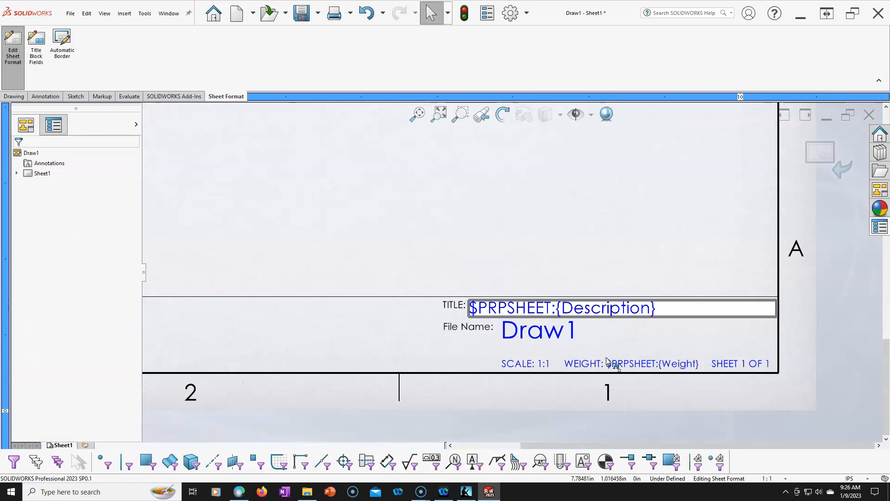
# - Add a note reading "Part No." to the right of the Draw1 note, under the Description box
pyautogui.scroll(-1, 730, 326)
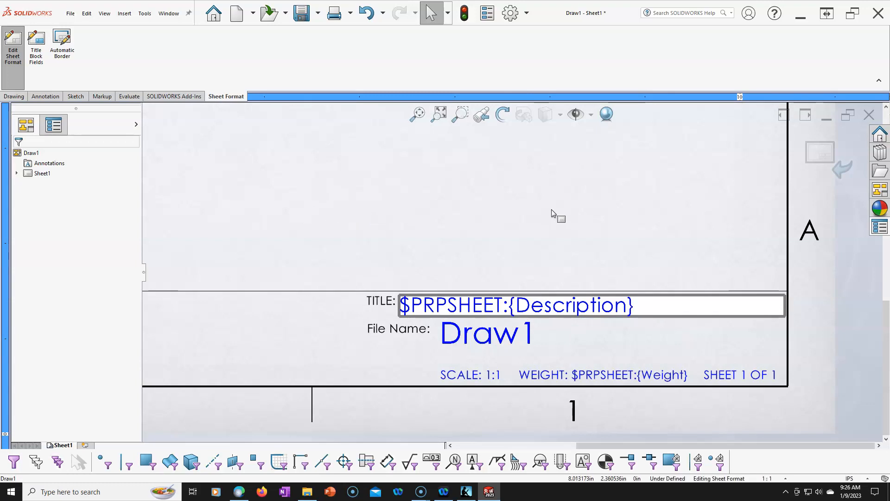
pyautogui.click(53, 95)
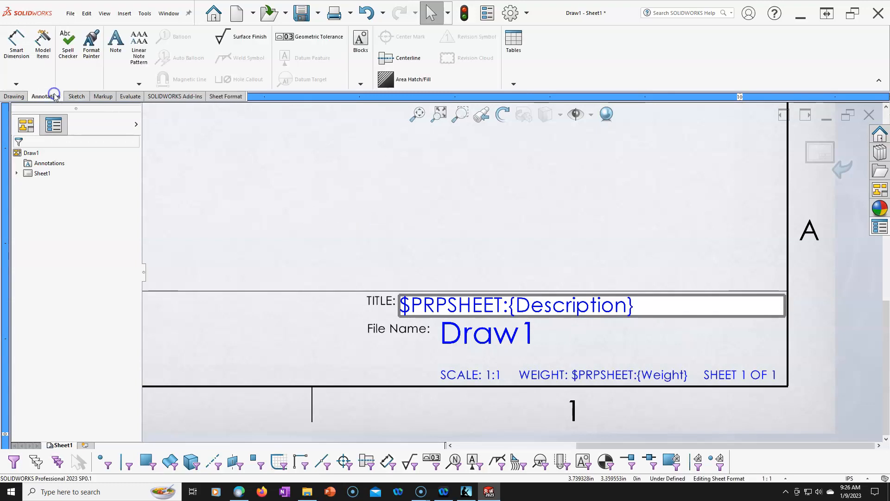
pyautogui.click(116, 41)
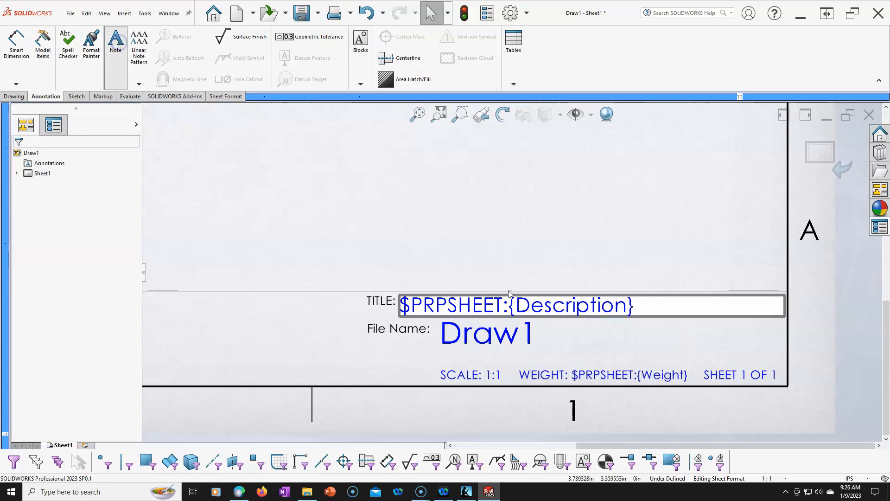
pyautogui.click(572, 327)
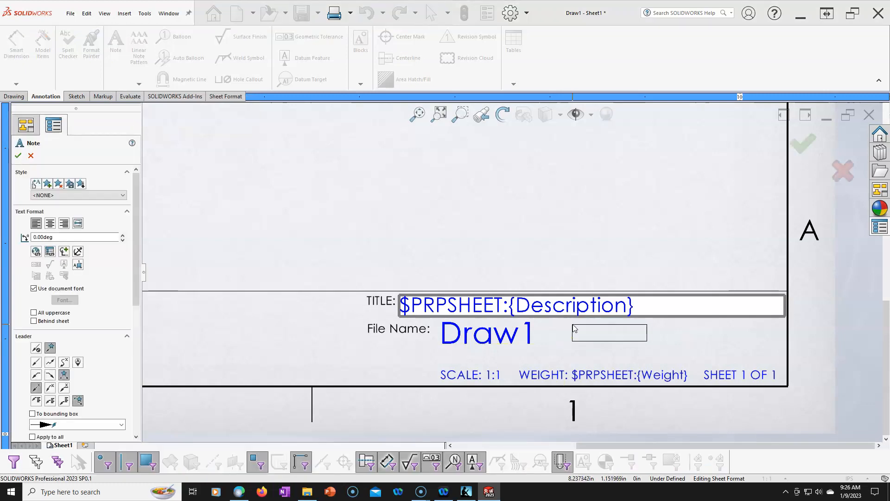
pyautogui.click(571, 324)
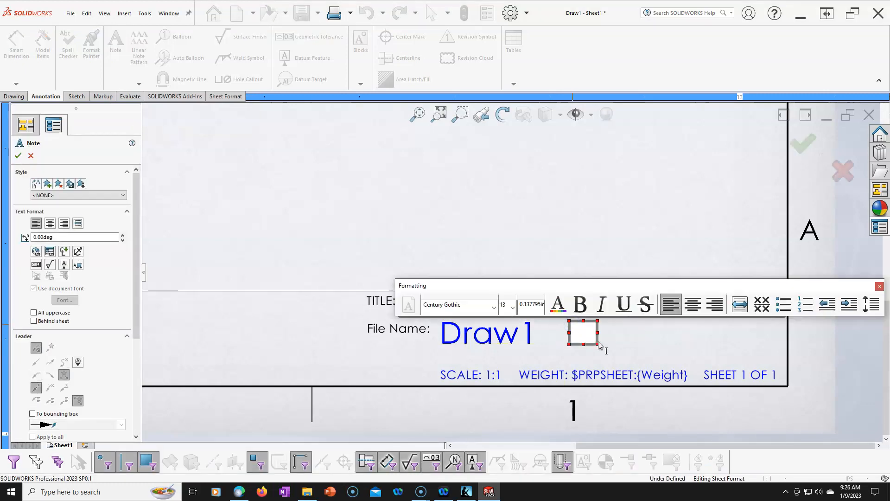
pyautogui.write('Pa')
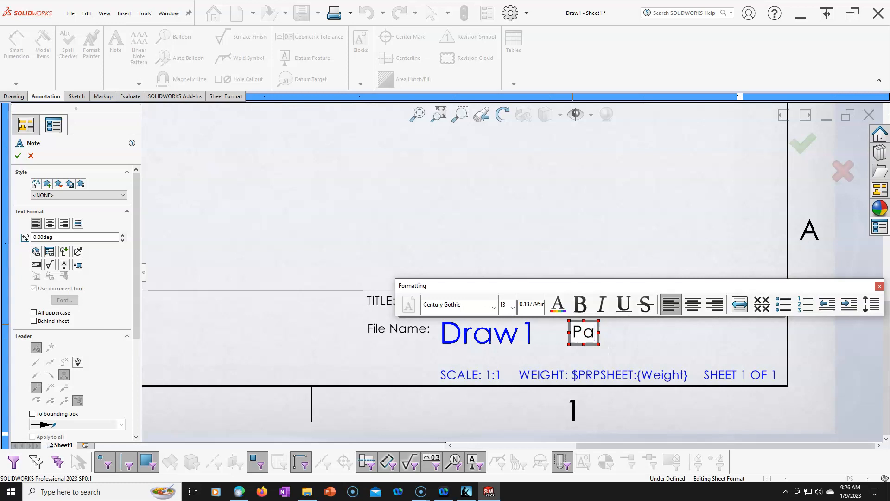
pyautogui.write('rt No.')
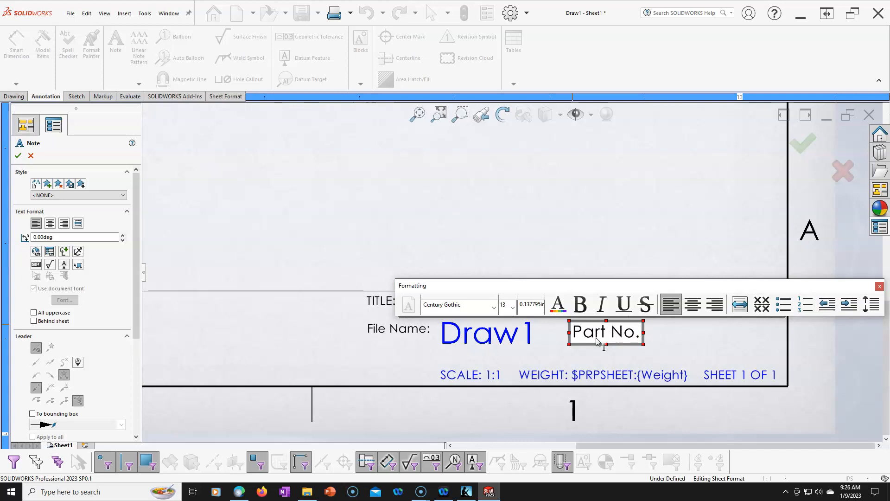
# - Set the whole Part No. note to font size 10 and finish placing notes
pyautogui.click(512, 307)
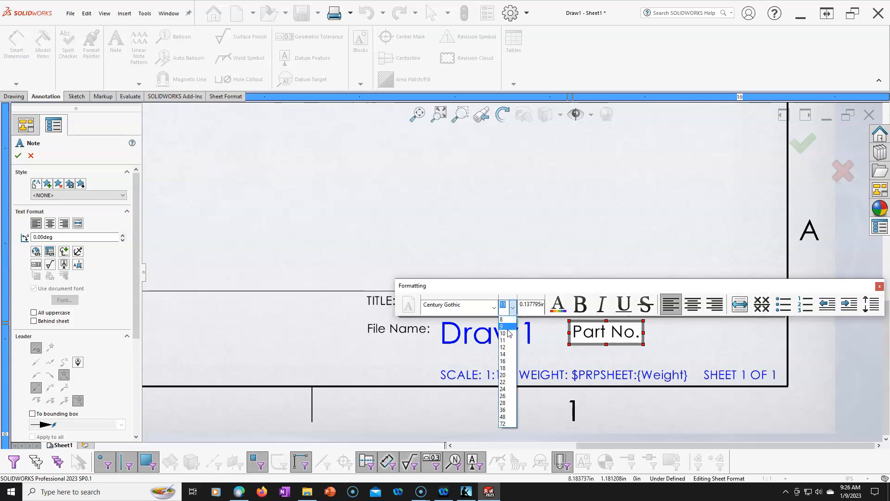
pyautogui.click(509, 334)
pyautogui.hotkey('ctrl', 'a')
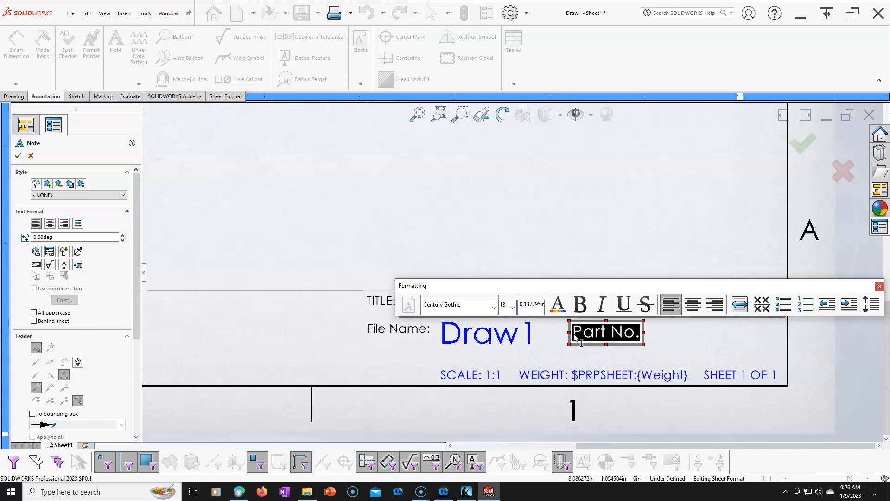
pyautogui.click(516, 307)
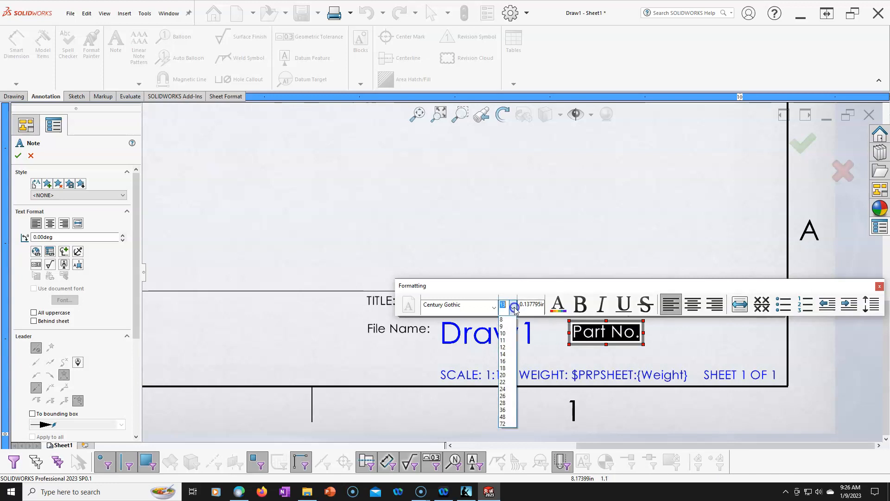
pyautogui.click(509, 334)
pyautogui.click(583, 279)
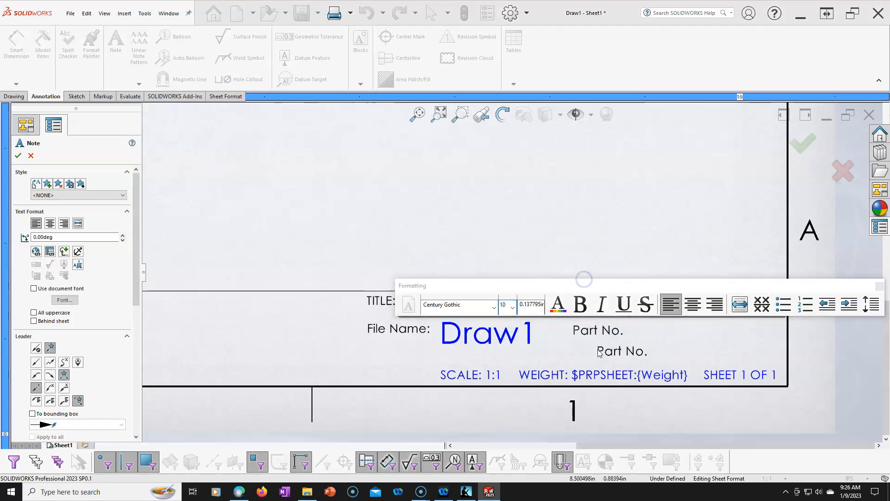
pyautogui.press('Escape')
# - Shift the Part No. label slightly to the right, level with the File Name label
pyautogui.moveTo(592, 330); pyautogui.dragTo(621, 329)
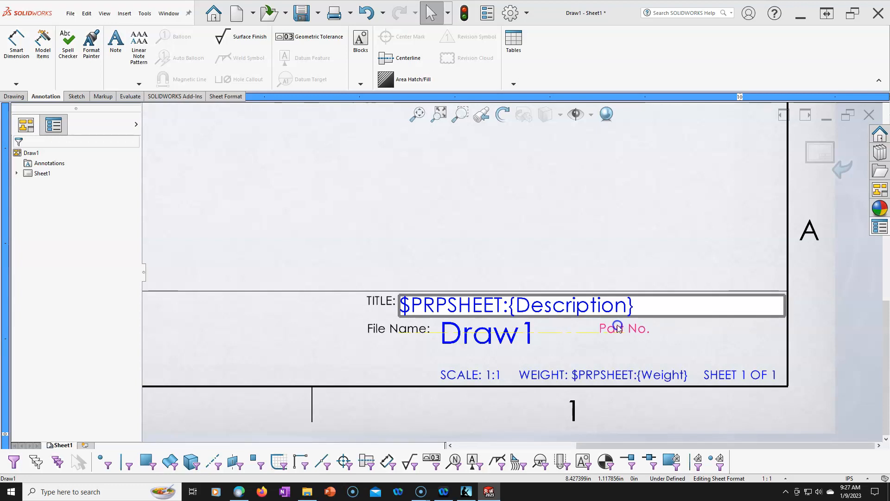
pyautogui.moveTo(619, 327); pyautogui.dragTo(619, 326)
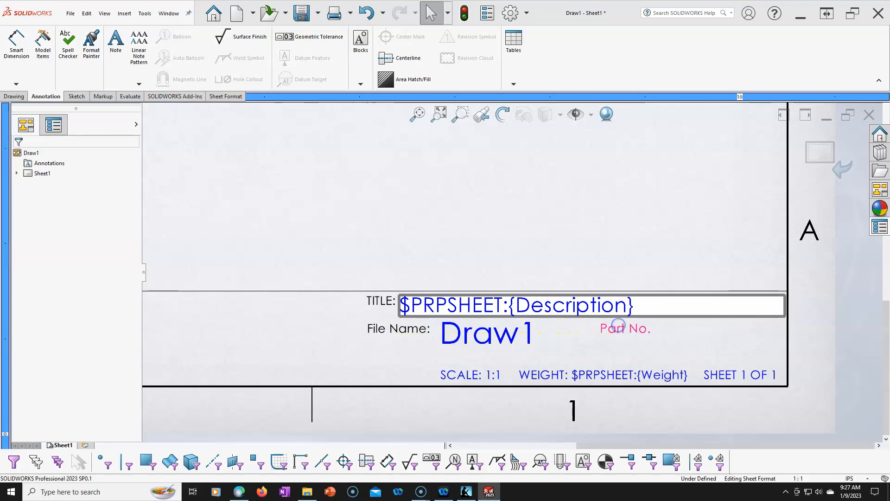
pyautogui.click(657, 329)
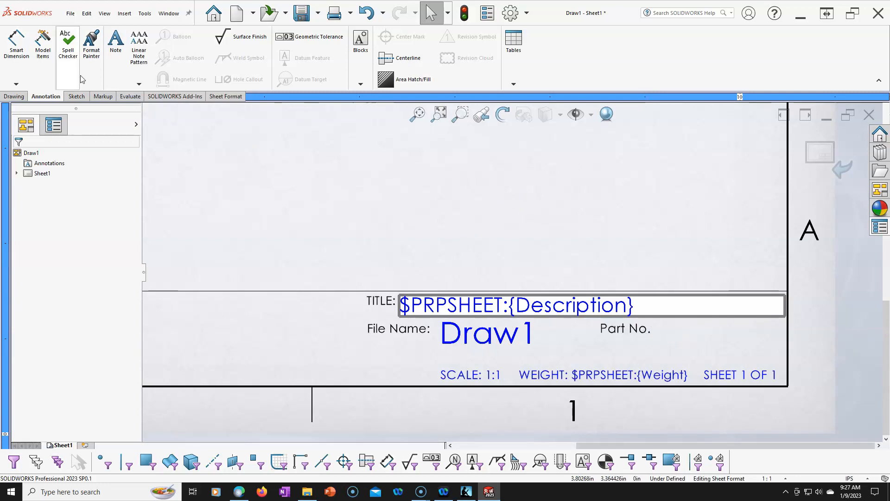
# - Place a new empty note directly to the right of the Part No. label
pyautogui.click(117, 48)
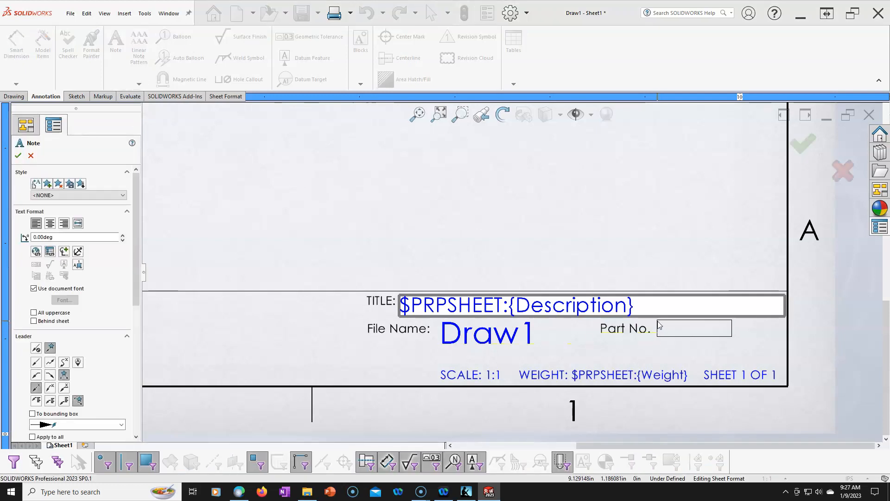
pyautogui.click(670, 327)
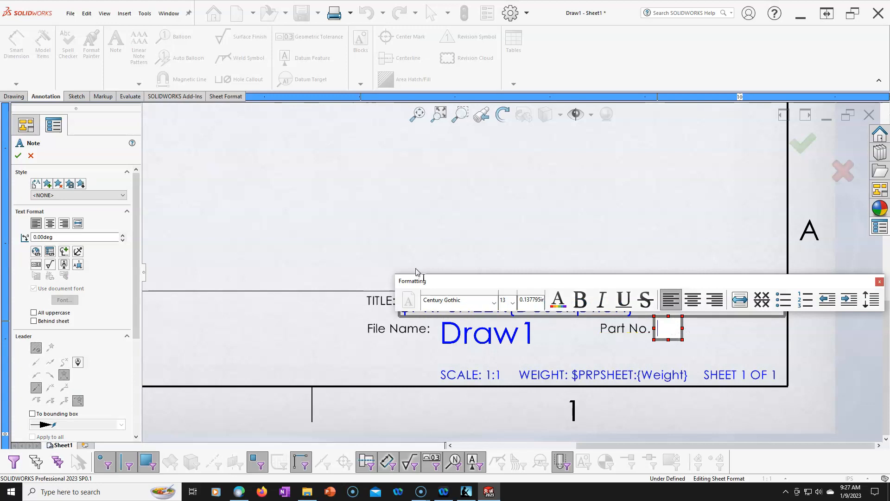
# - Examine the properties available for linking the note to the model, including the drawing's custom file properties, for a part number
pyautogui.click(49, 251)
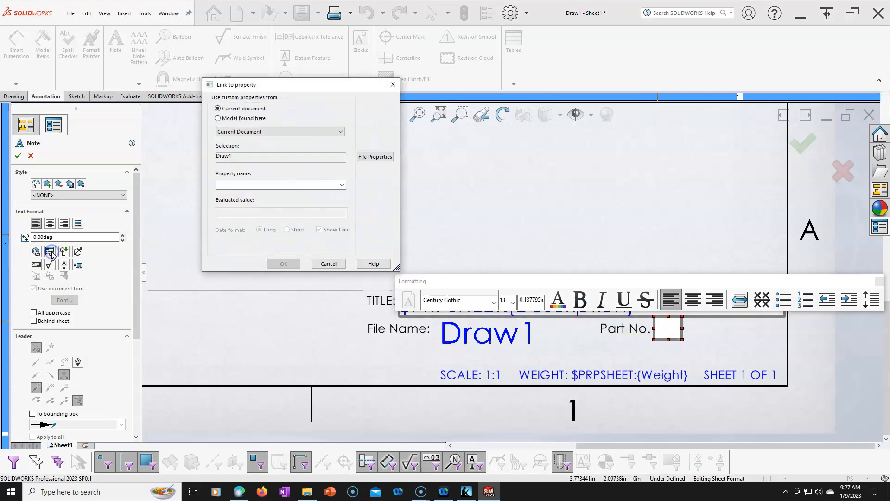
pyautogui.click(272, 185)
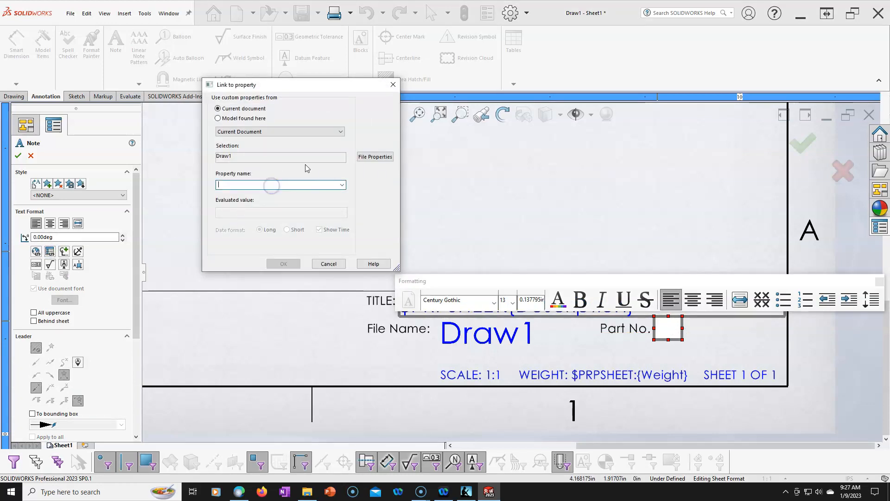
pyautogui.click(242, 119)
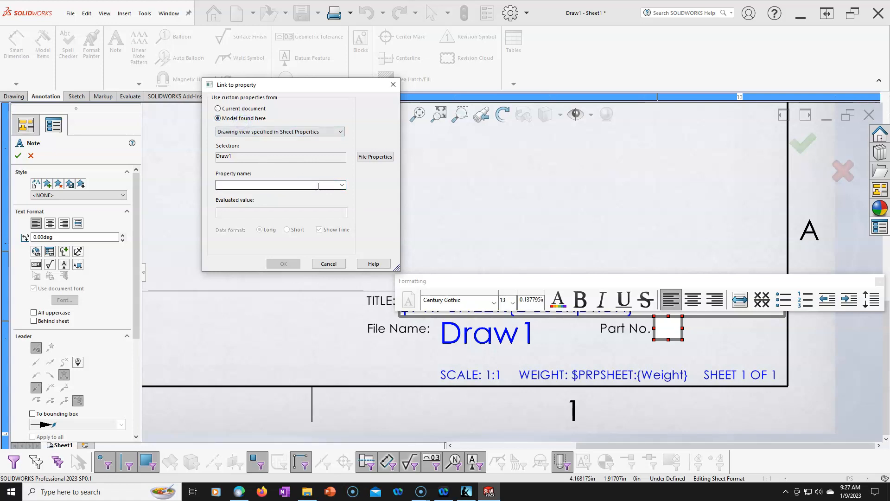
pyautogui.click(342, 186)
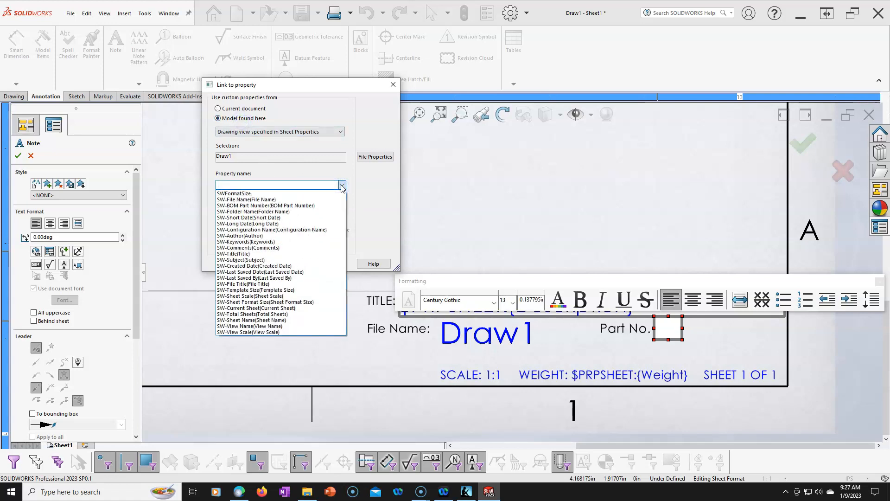
pyautogui.click(366, 170)
pyautogui.click(373, 157)
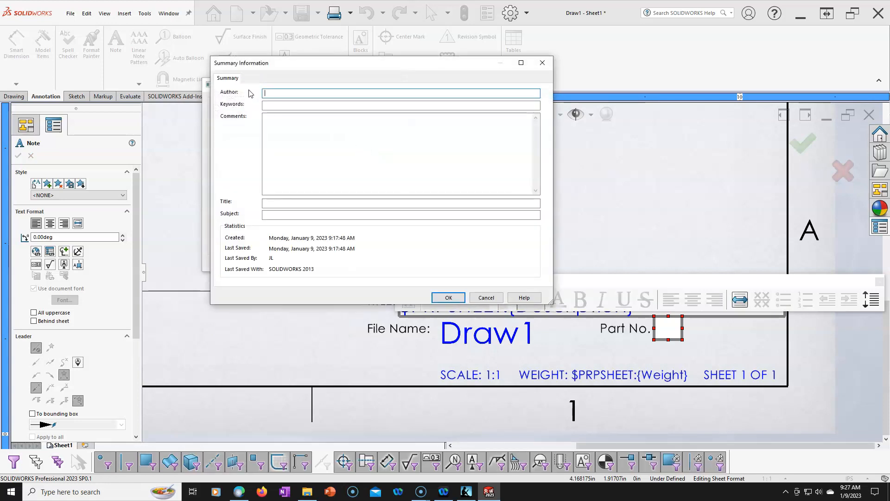
pyautogui.click(253, 78)
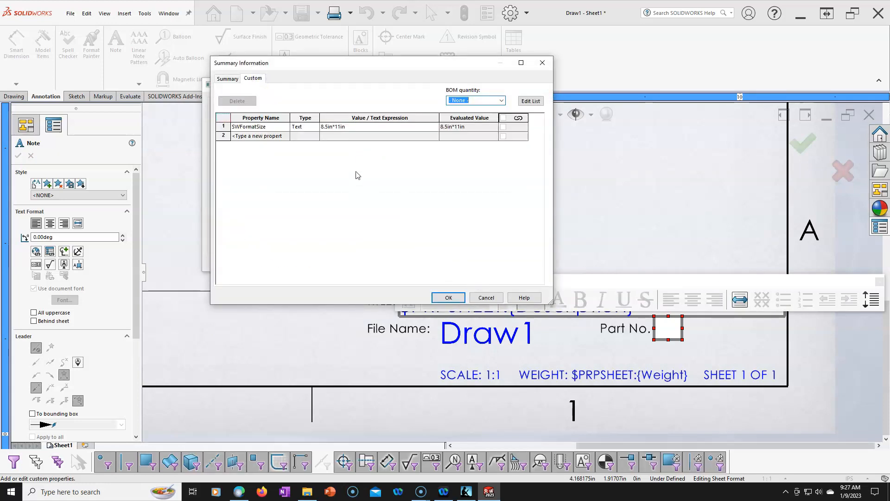
pyautogui.click(486, 297)
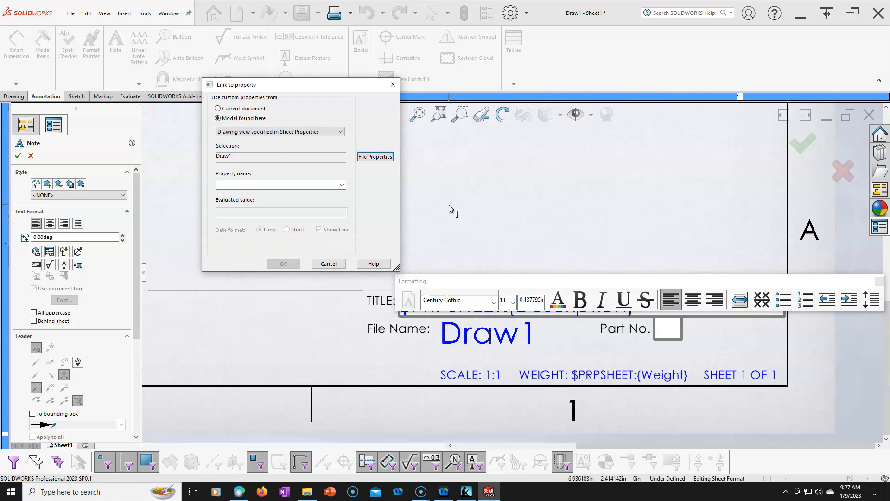
pyautogui.click(344, 185)
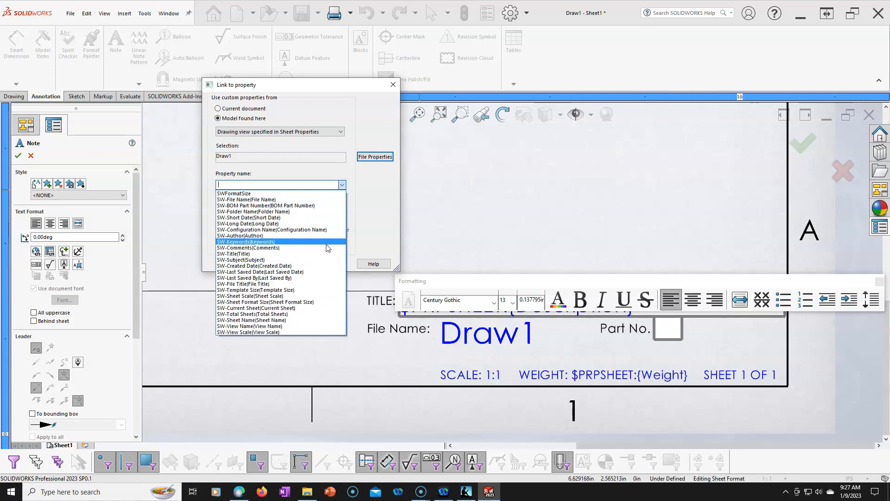
pyautogui.click(356, 217)
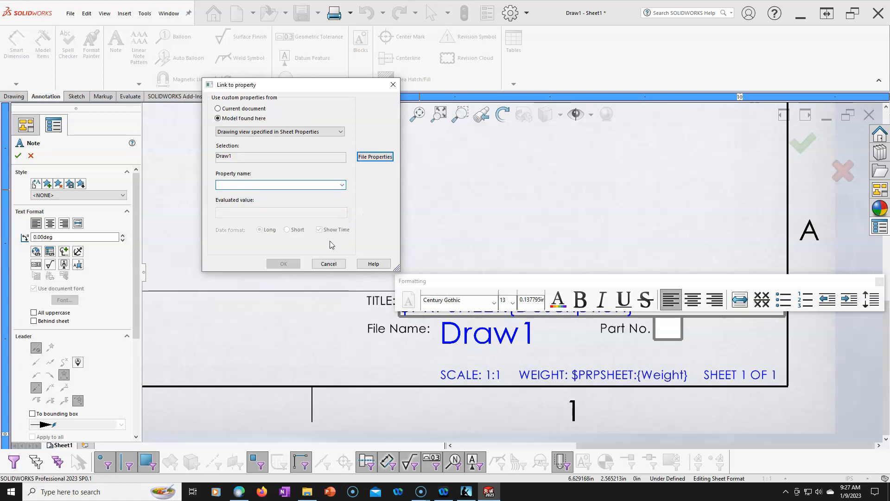
pyautogui.click(330, 263)
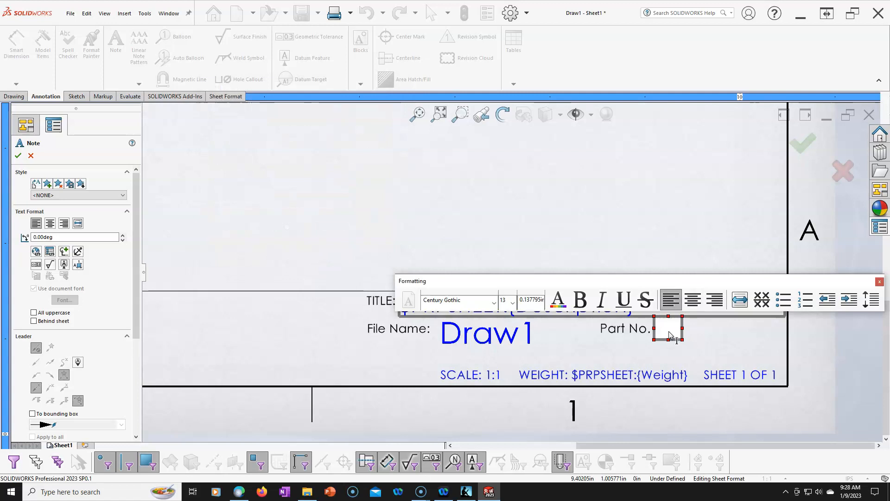
# - Enter the placeholder "XXX-000" in the empty note beside the Part No. label
pyautogui.click(669, 332)
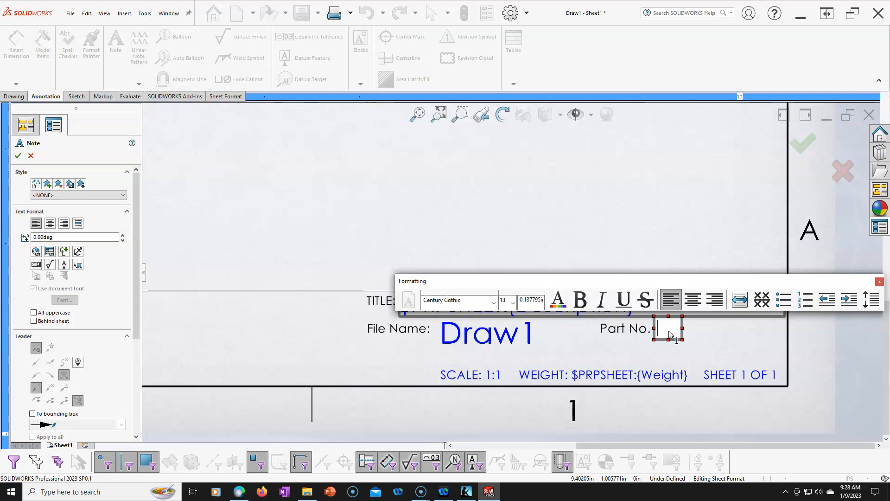
pyautogui.write('XXX-000')
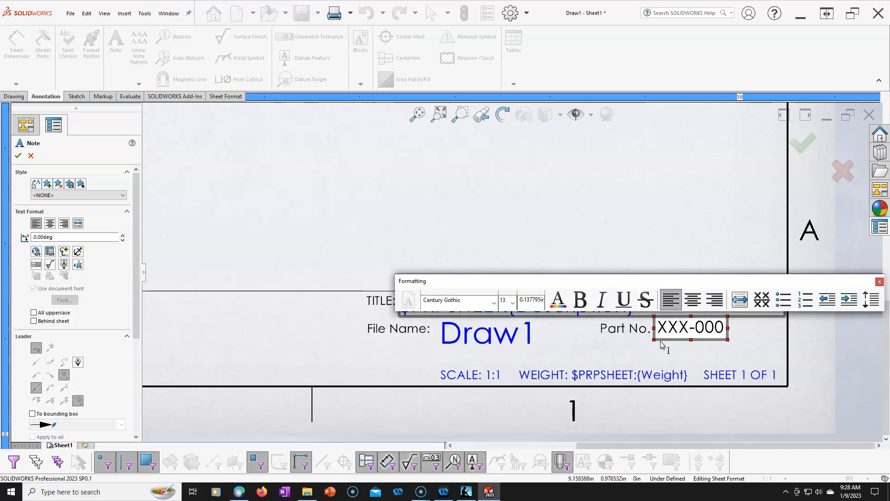
pyautogui.click(686, 350)
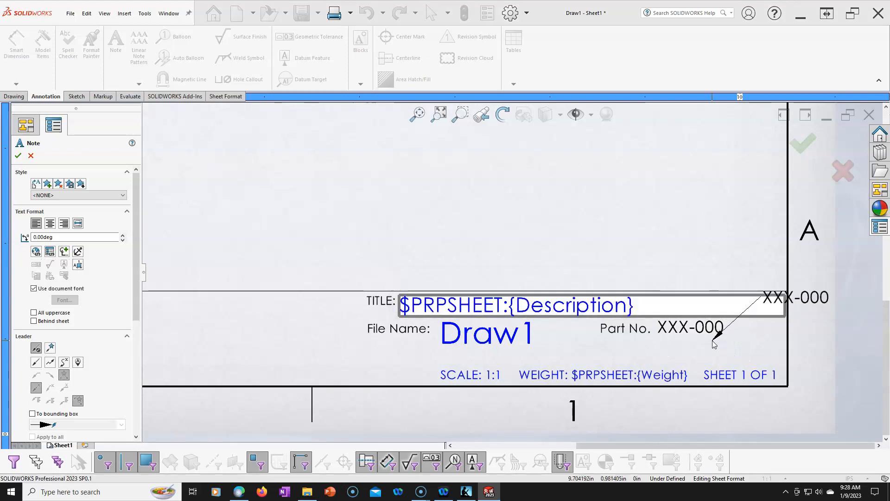
# - Finish placing notes and move the XXX-000 note into the empty area above the title block
pyautogui.press('Escape')
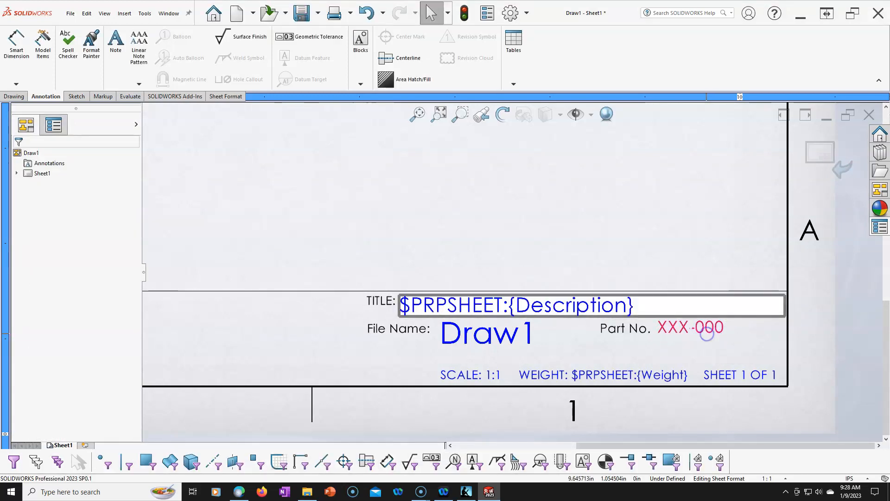
pyautogui.click(702, 333)
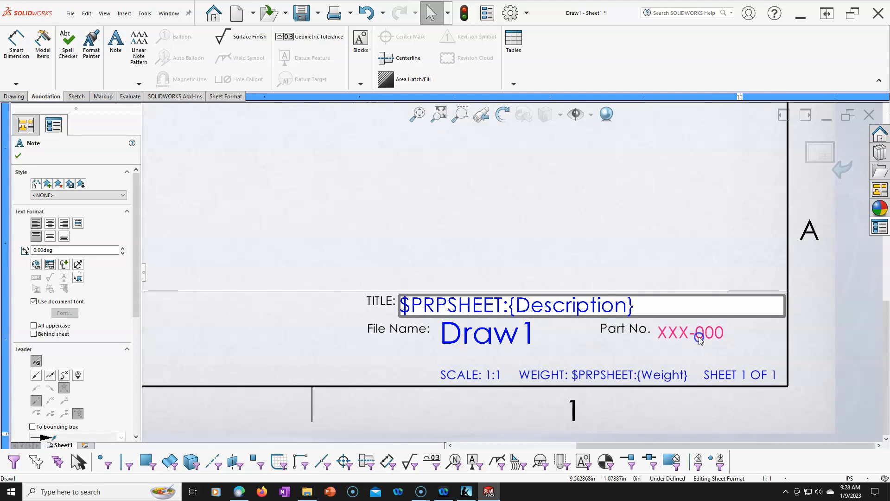
pyautogui.moveTo(699, 336)
pyautogui.mouseDown()
pyautogui.moveTo(756, 333)
pyautogui.moveTo(604, 263)
pyautogui.moveTo(463, 240)
pyautogui.moveTo(474, 260)
pyautogui.mouseUp()
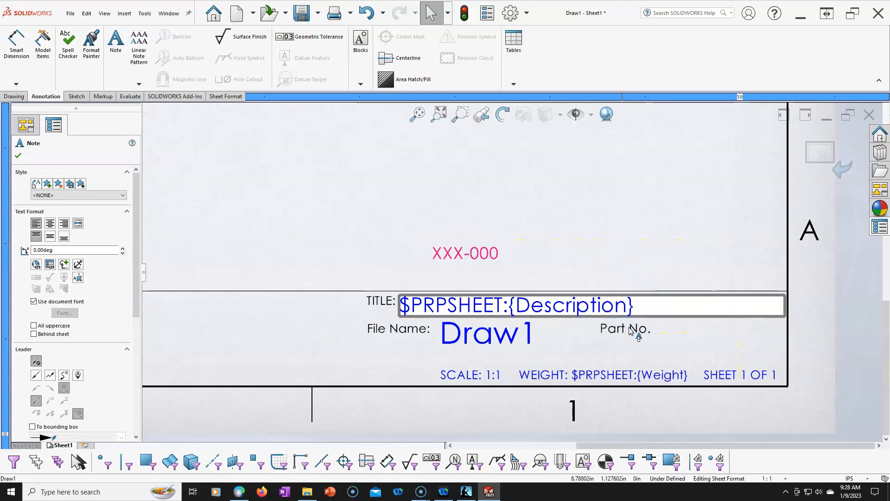
pyautogui.click(456, 333)
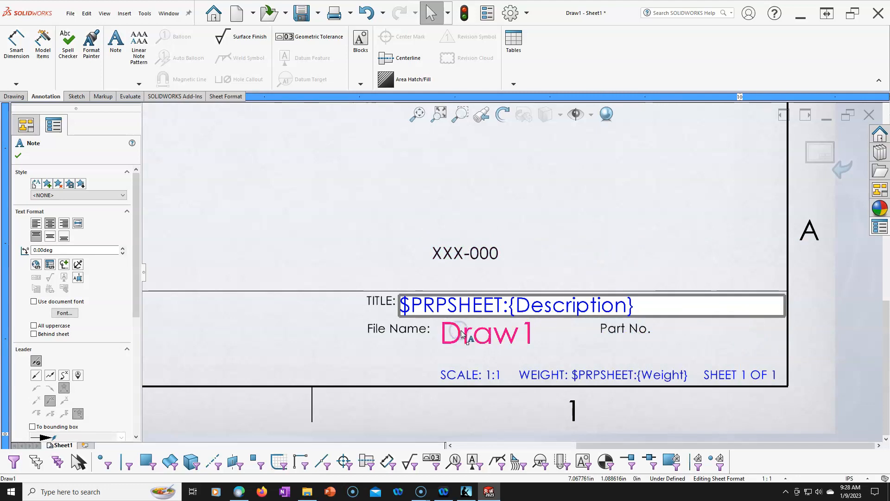
pyautogui.doubleClick(478, 335)
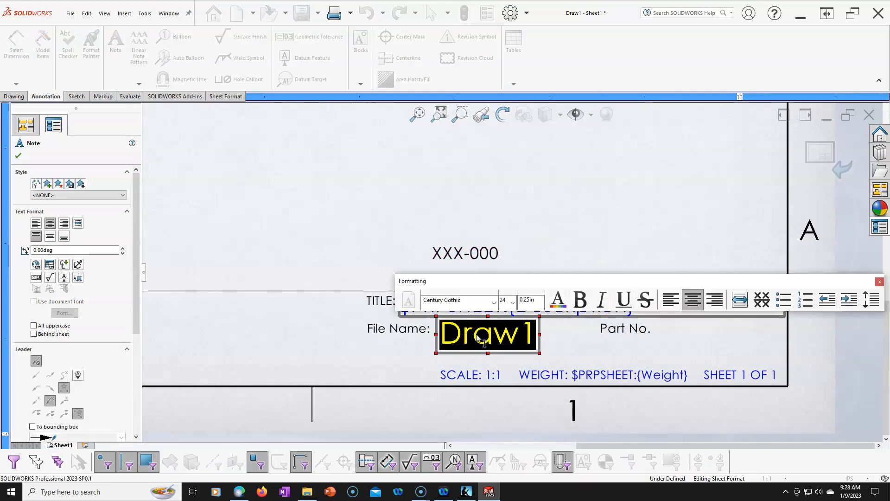
pyautogui.press('Delete')
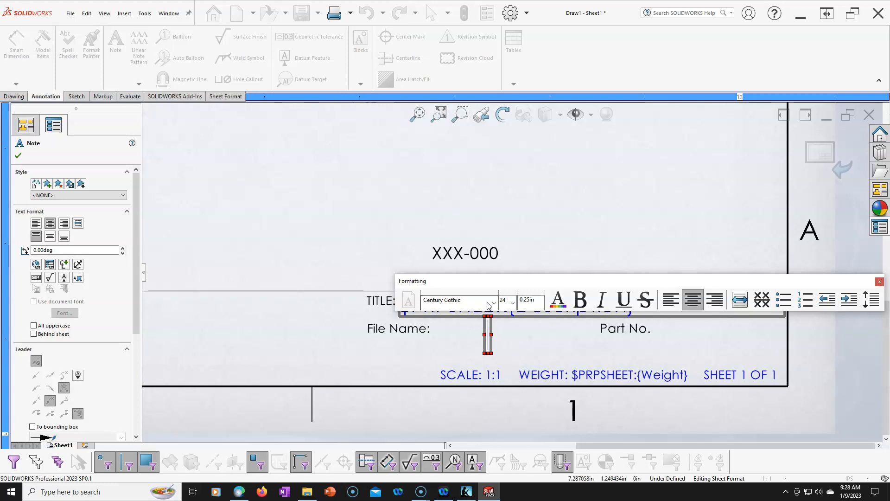
pyautogui.hotkey('ctrl', 'z')
pyautogui.click(530, 234)
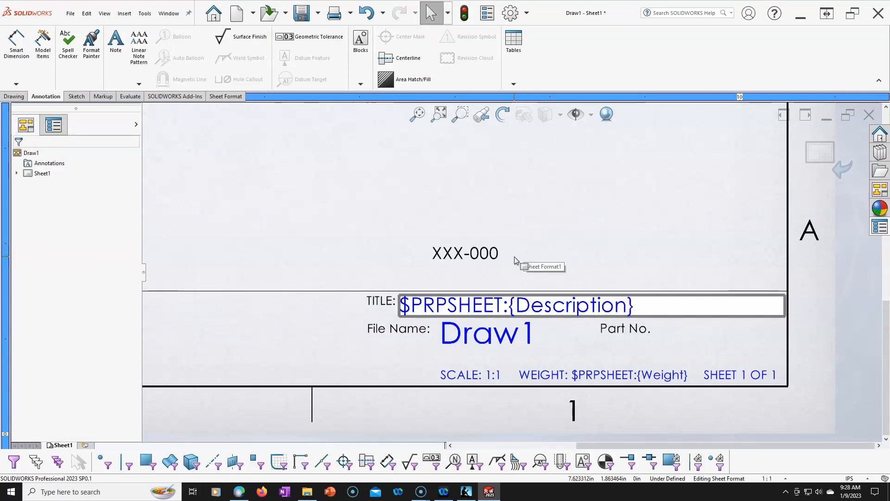
# - Replace the TITLE note's description link with a link to the current document's SW-File Name property
pyautogui.click(472, 308)
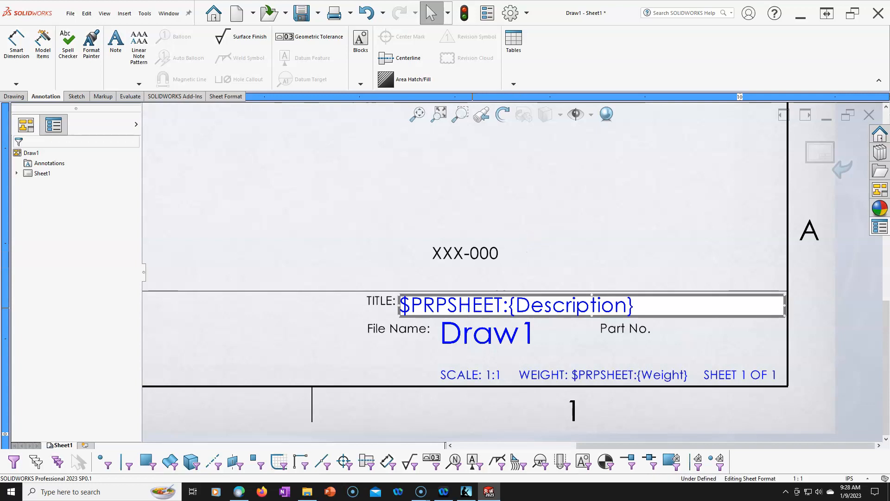
pyautogui.doubleClick(477, 309)
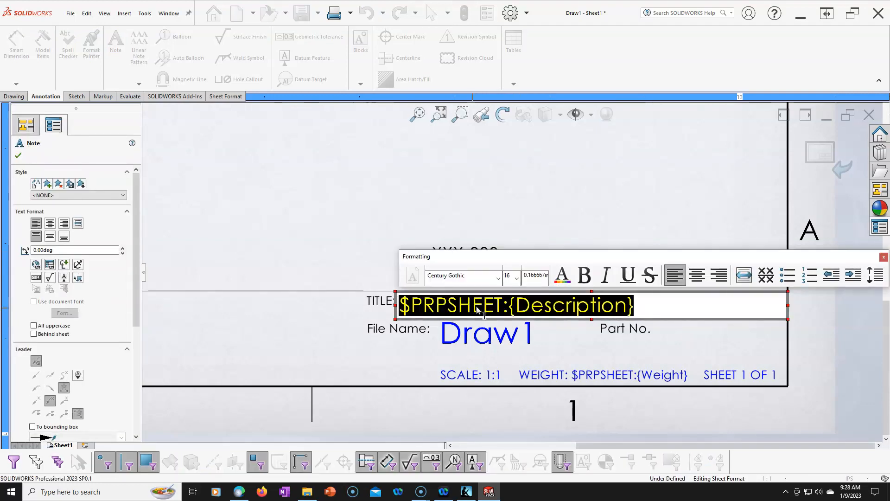
pyautogui.press('Delete')
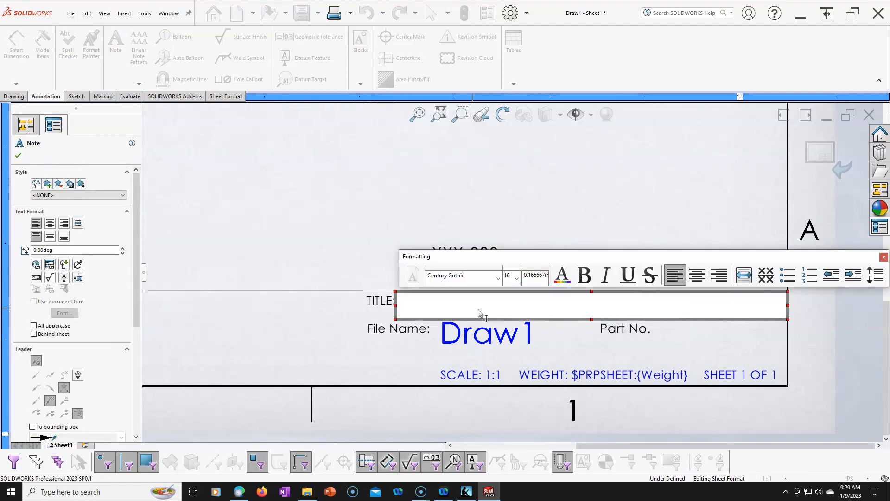
pyautogui.click(50, 265)
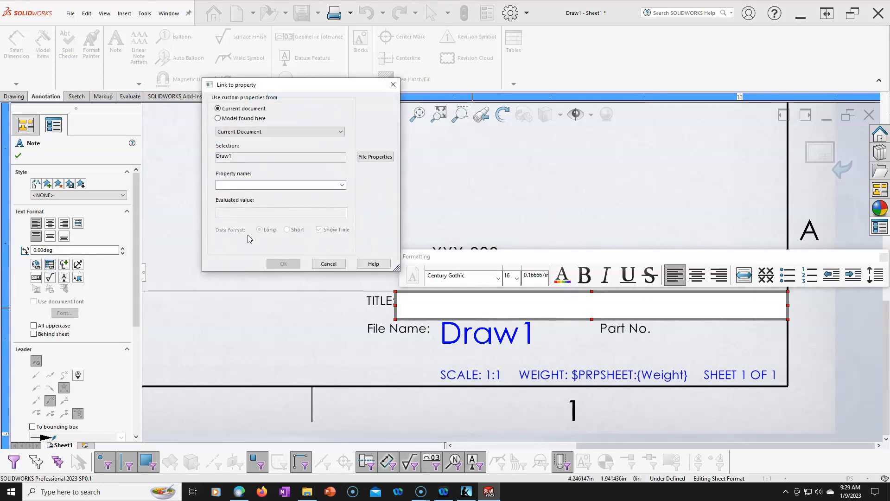
pyautogui.click(337, 133)
pyautogui.click(337, 132)
pyautogui.click(342, 184)
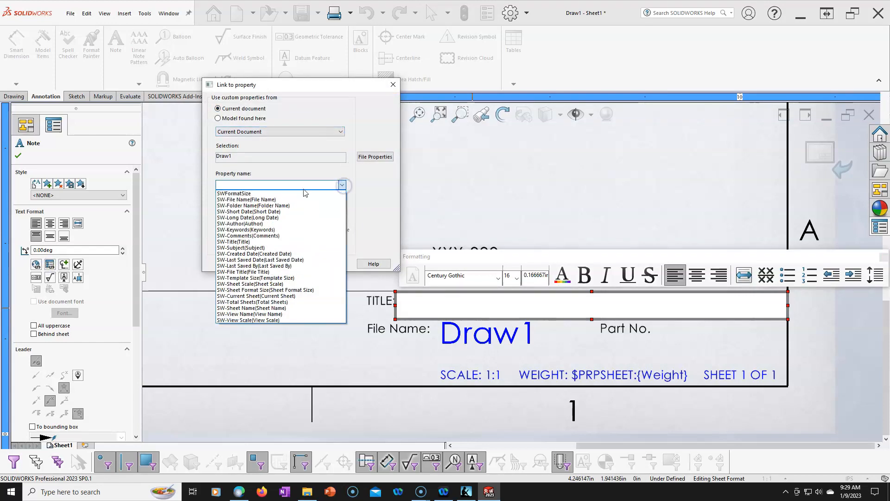
pyautogui.click(270, 201)
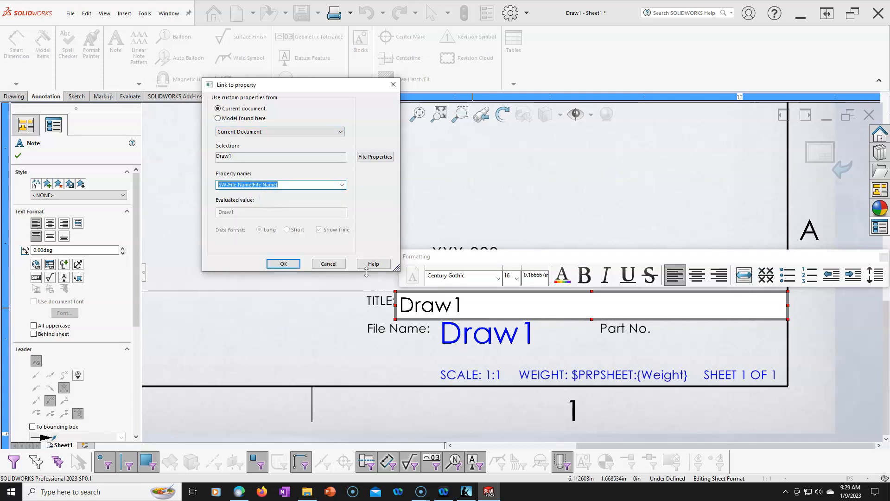
pyautogui.click(283, 263)
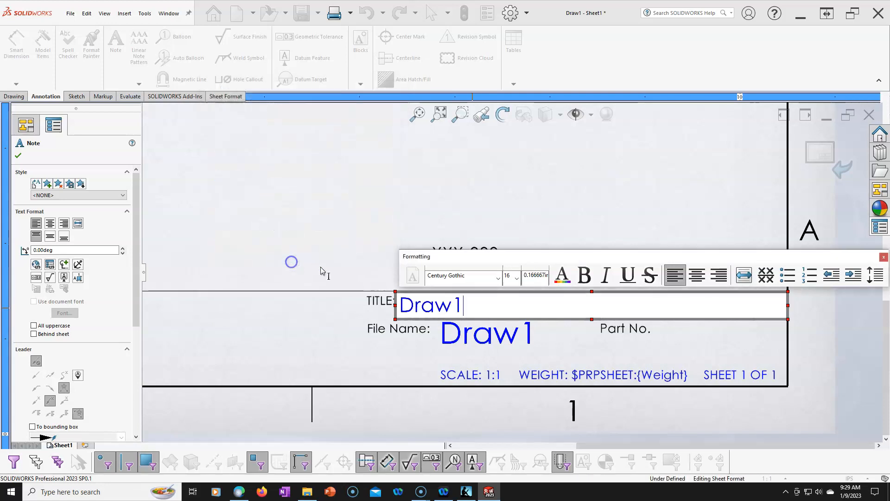
pyautogui.press('Escape')
# - Relink the File Name value note to SW-File Name of the model in the drawing view specified in Sheet Properties
pyautogui.doubleClick(502, 335)
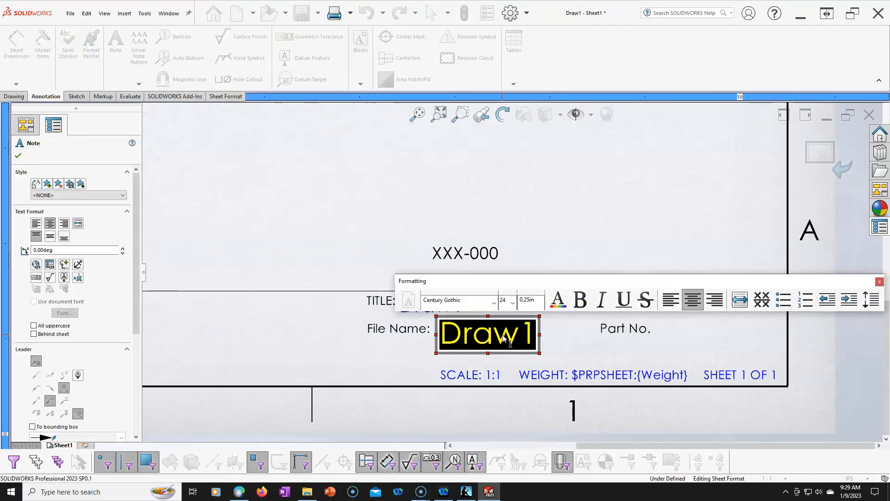
pyautogui.click(50, 265)
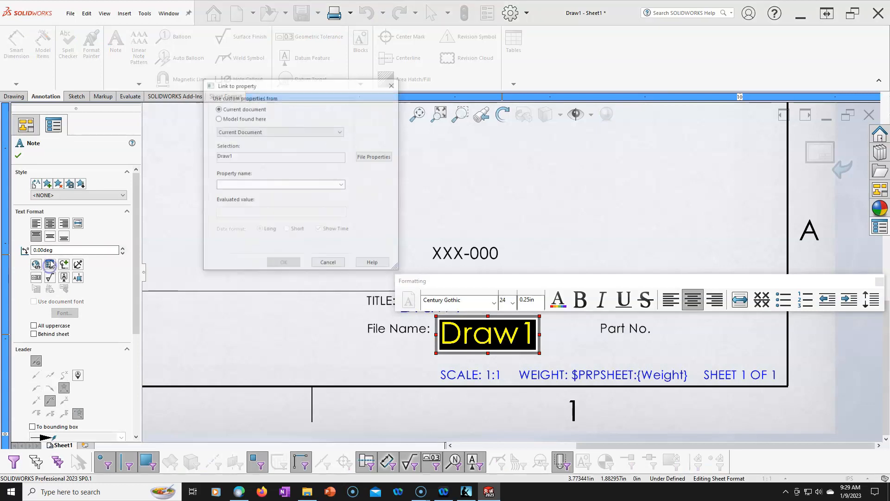
pyautogui.click(231, 119)
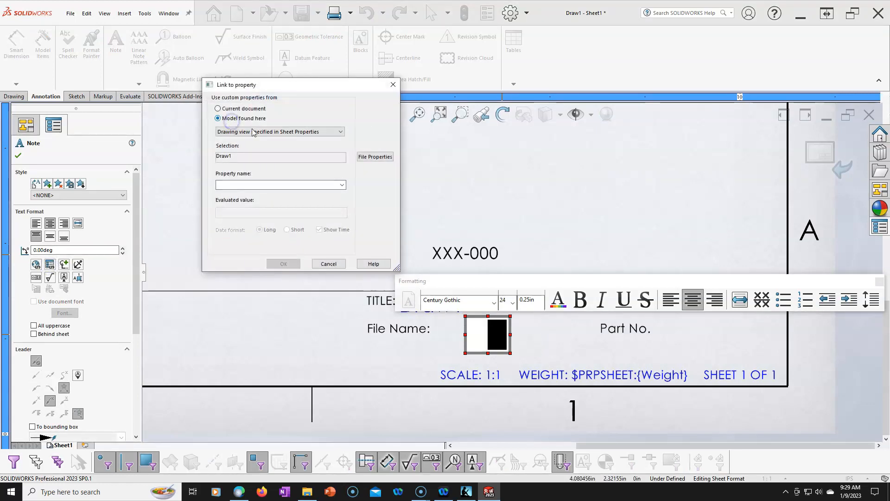
pyautogui.click(339, 181)
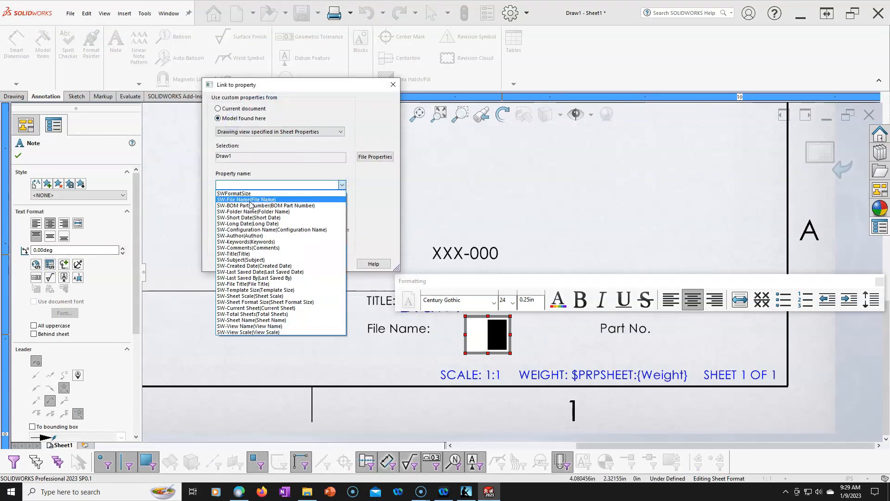
pyautogui.click(250, 204)
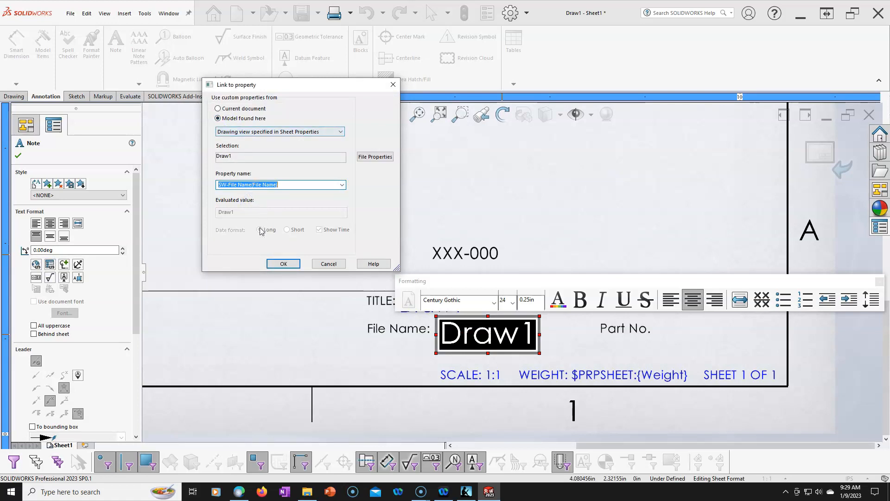
pyautogui.click(276, 265)
pyautogui.click(379, 214)
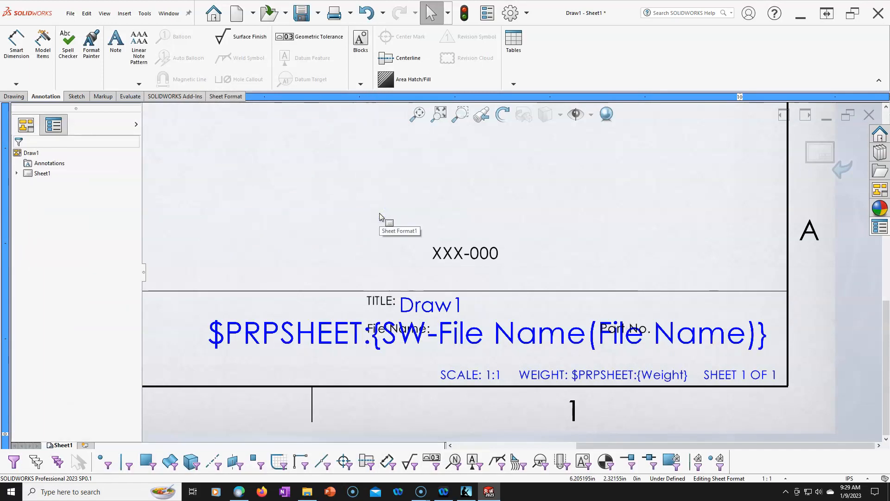
# - Set the linked file name note's font size to 16 and move it directly right of the File Name label
pyautogui.click(317, 335)
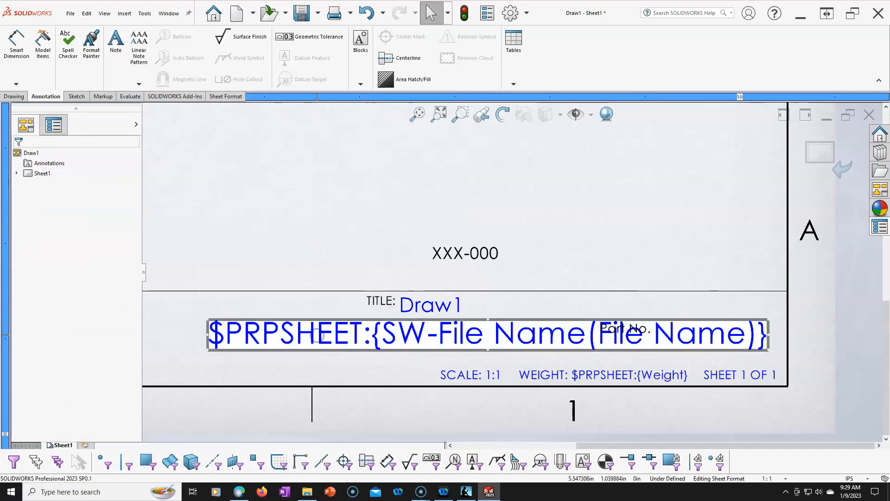
pyautogui.doubleClick(325, 336)
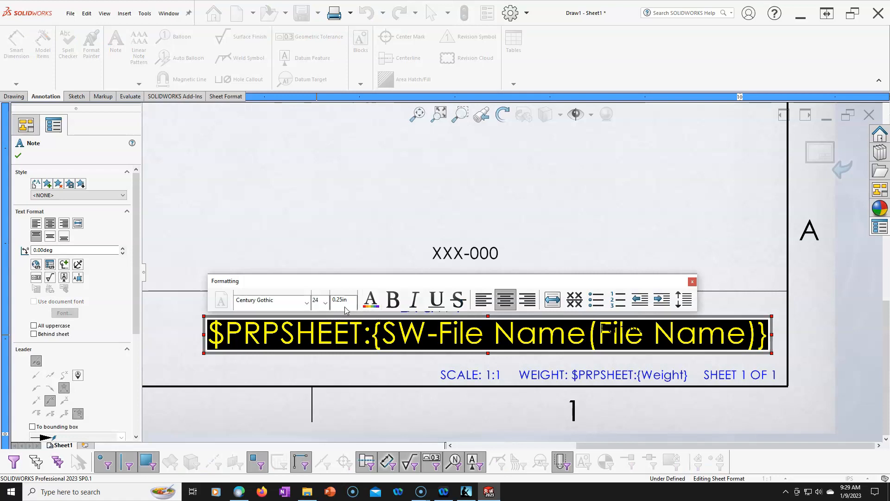
pyautogui.click(326, 303)
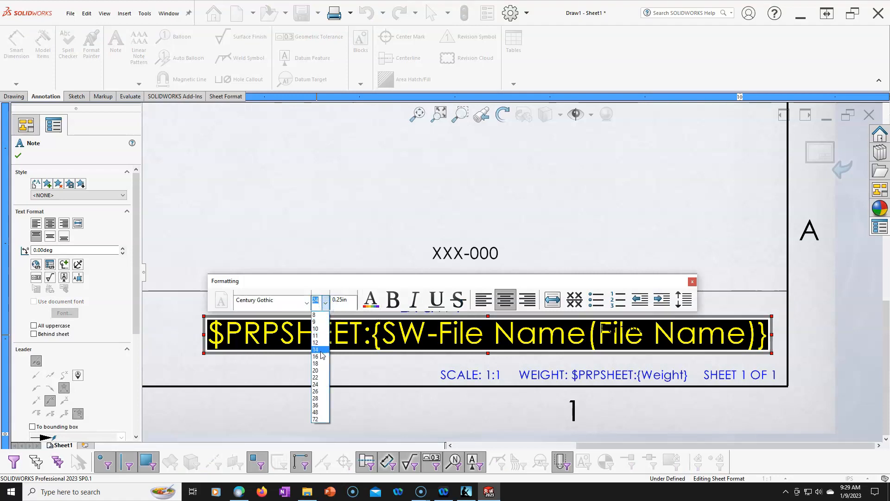
pyautogui.click(323, 356)
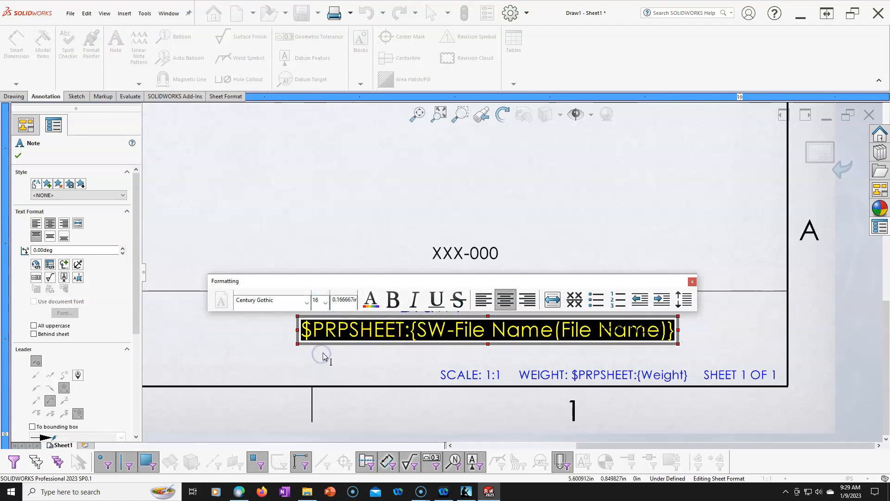
pyautogui.click(379, 245)
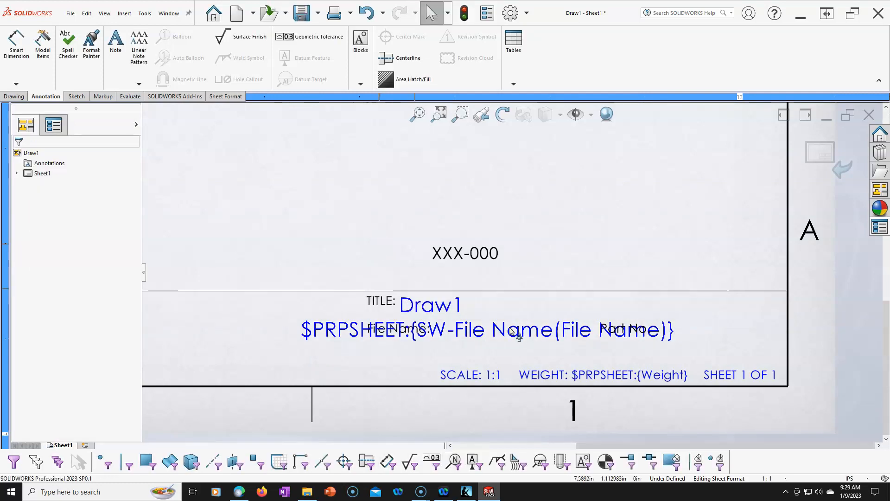
pyautogui.moveTo(521, 330); pyautogui.dragTo(652, 333)
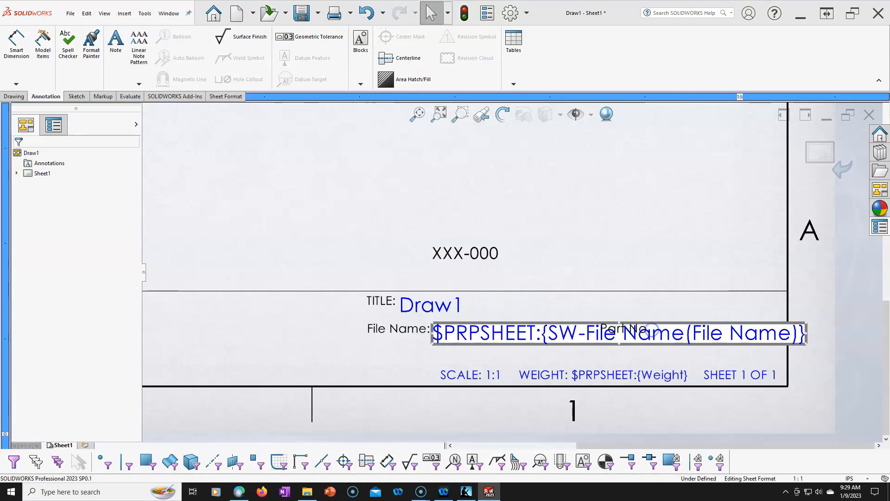
pyautogui.click(648, 246)
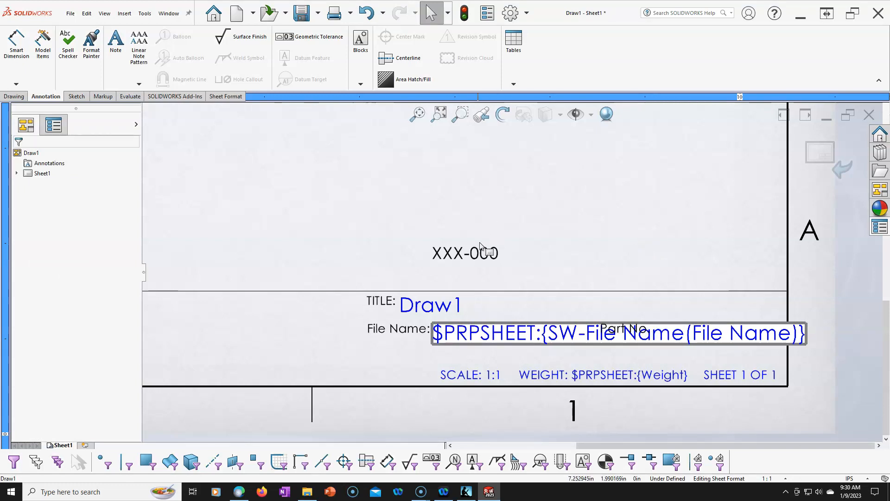
# - Move the XXX-000 note and the Part No. label onto a row of their own beneath the File Name row
pyautogui.moveTo(494, 260); pyautogui.dragTo(475, 356)
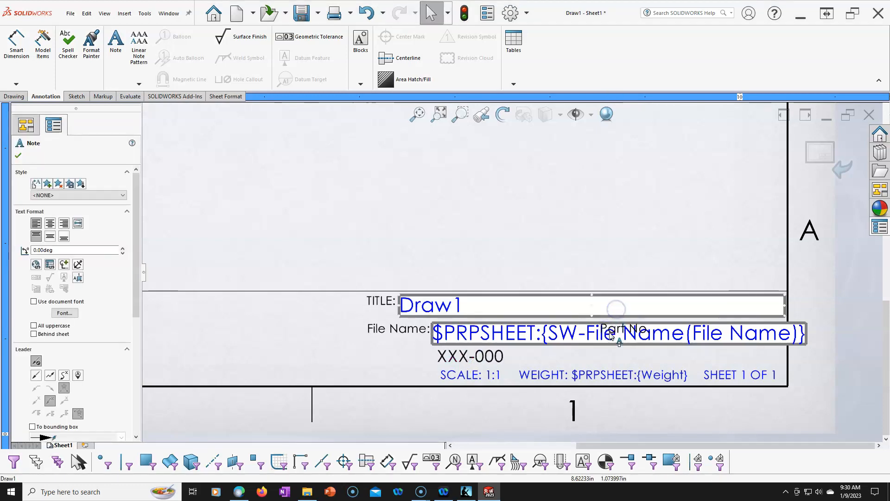
pyautogui.moveTo(605, 342); pyautogui.dragTo(384, 349)
pyautogui.moveTo(483, 264)
pyautogui.mouseDown()
pyautogui.moveTo(490, 334)
pyautogui.moveTo(466, 334)
pyautogui.moveTo(528, 333)
pyautogui.mouseUp()
pyautogui.click(522, 213)
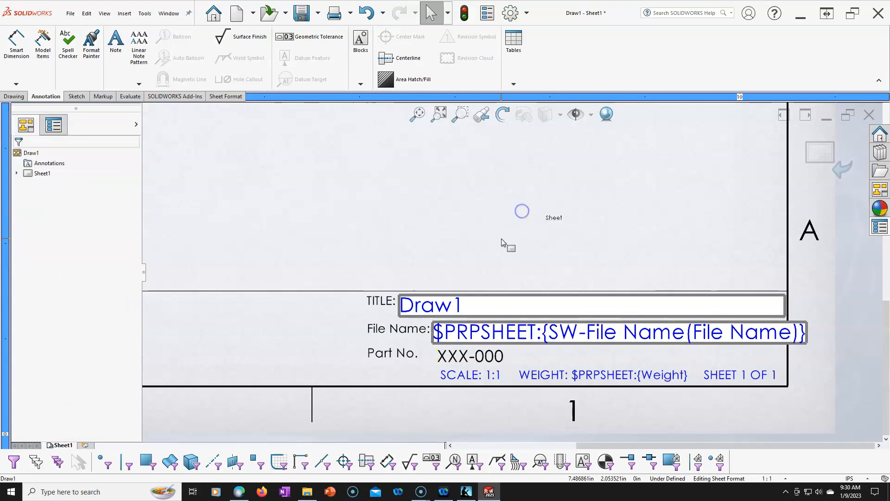
# - Move the SIZE label with its sheet size letter into the title block, just left of the TITLE and File Name labels
pyautogui.scroll(1, 508, 265)
pyautogui.scroll(-1, 413, 384)
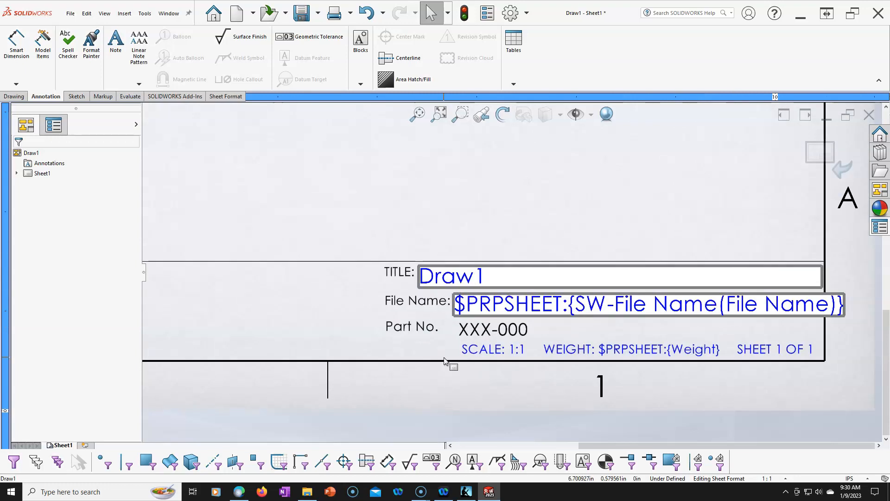
pyautogui.scroll(3, 531, 253)
pyautogui.scroll(-2, 547, 215)
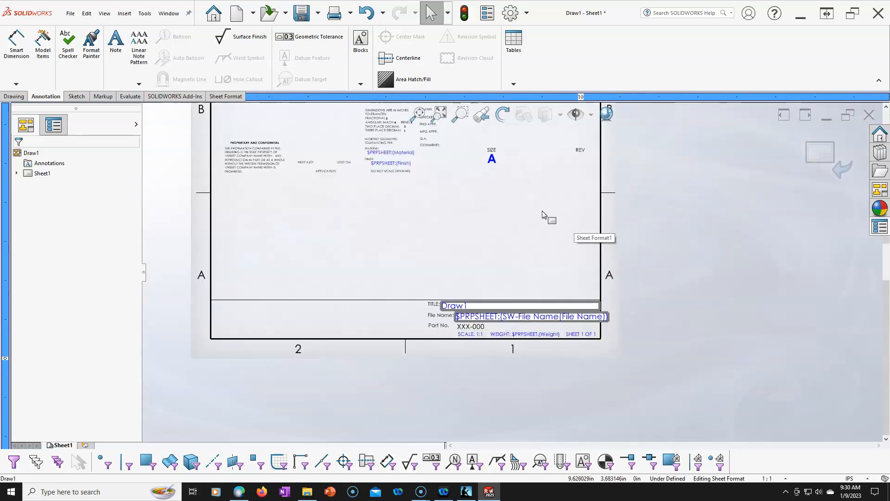
pyautogui.click(488, 163)
pyautogui.moveTo(492, 167); pyautogui.dragTo(377, 381)
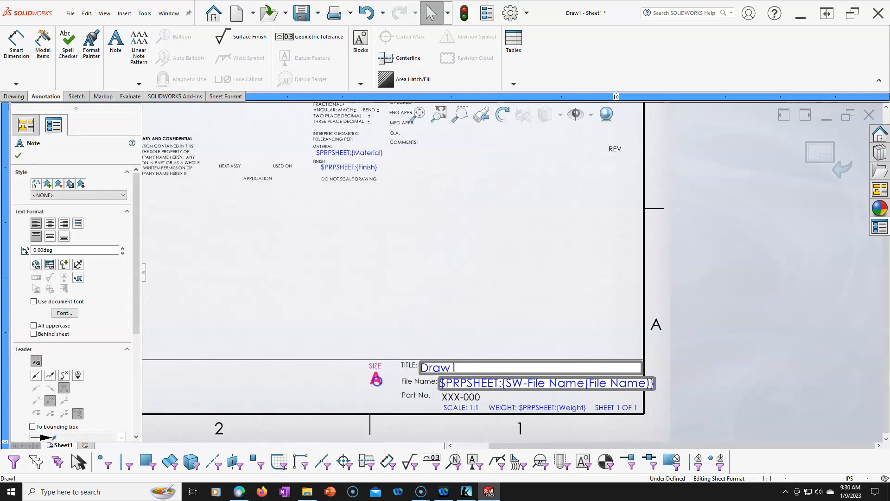
pyautogui.moveTo(611, 154); pyautogui.dragTo(608, 175)
pyautogui.click(595, 220)
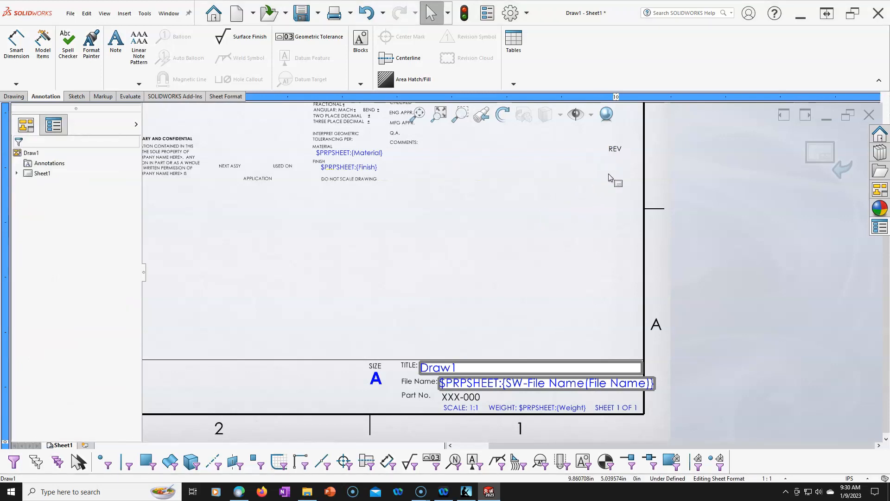
pyautogui.moveTo(588, 127); pyautogui.dragTo(586, 253)
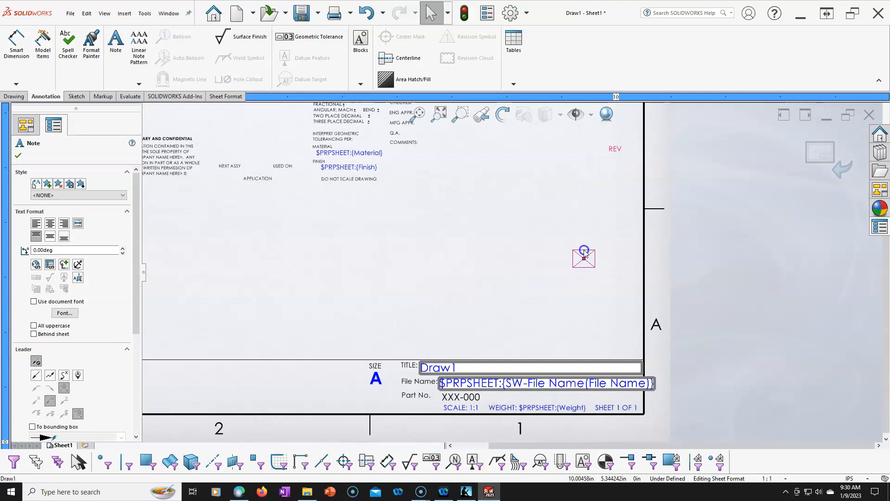
pyautogui.press('Escape')
pyautogui.moveTo(602, 145); pyautogui.dragTo(636, 183)
pyautogui.moveTo(620, 153); pyautogui.dragTo(578, 164)
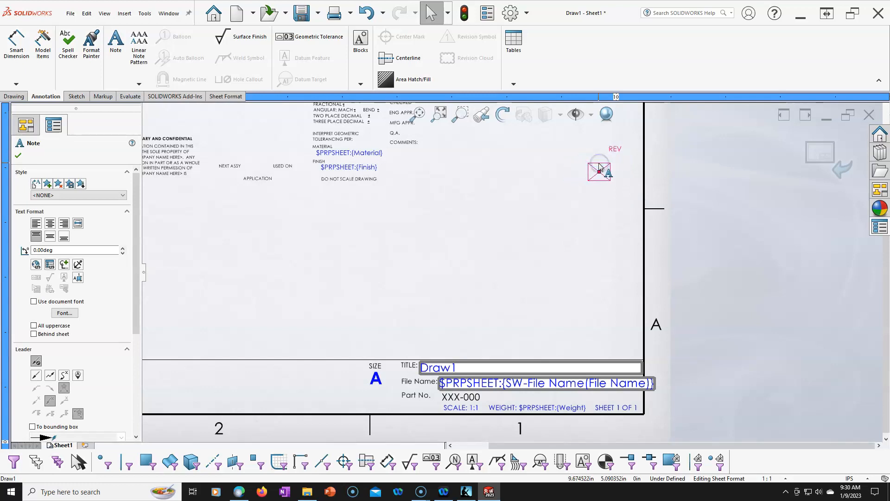
pyautogui.press('Escape')
pyautogui.click(619, 160)
# - Move the REV label directly beneath the sheet size letter and centre its blank revision note under it
pyautogui.moveTo(625, 150); pyautogui.dragTo(382, 392)
pyautogui.moveTo(608, 168); pyautogui.dragTo(441, 363)
pyautogui.moveTo(563, 147); pyautogui.dragTo(638, 205)
pyautogui.moveTo(620, 167); pyautogui.dragTo(559, 261)
pyautogui.moveTo(571, 153); pyautogui.dragTo(648, 222)
pyautogui.moveTo(485, 148); pyautogui.dragTo(661, 285)
pyautogui.moveTo(616, 162); pyautogui.dragTo(378, 407)
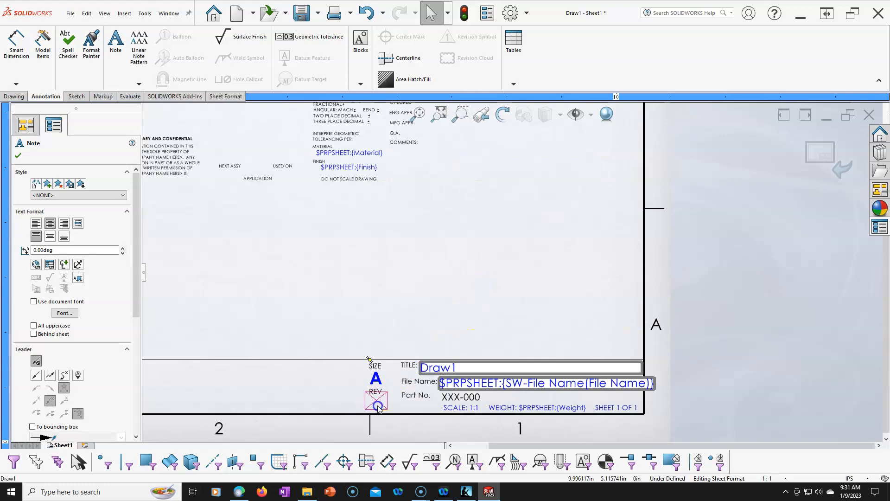
pyautogui.scroll(-10, 378, 408)
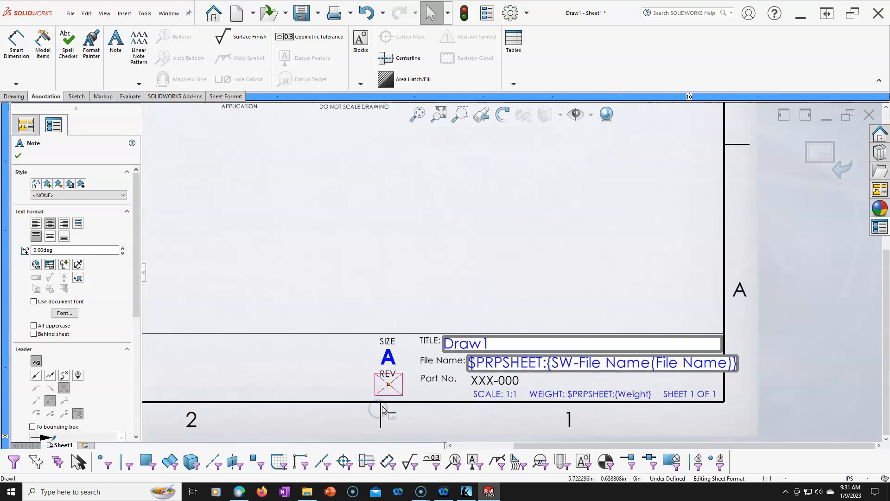
pyautogui.moveTo(423, 312); pyautogui.dragTo(422, 338)
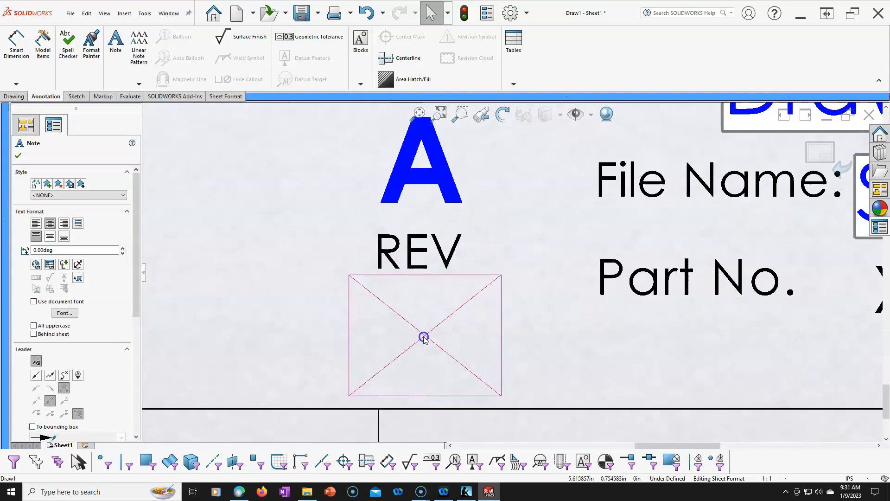
# - Examine the current document's property names available for linking the blank note under REV, leaving the note unlinked
pyautogui.click(331, 302)
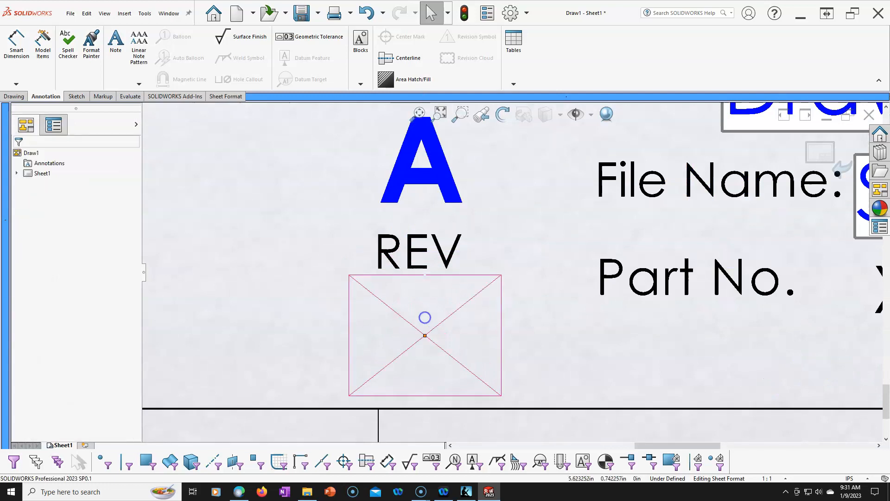
pyautogui.click(424, 333)
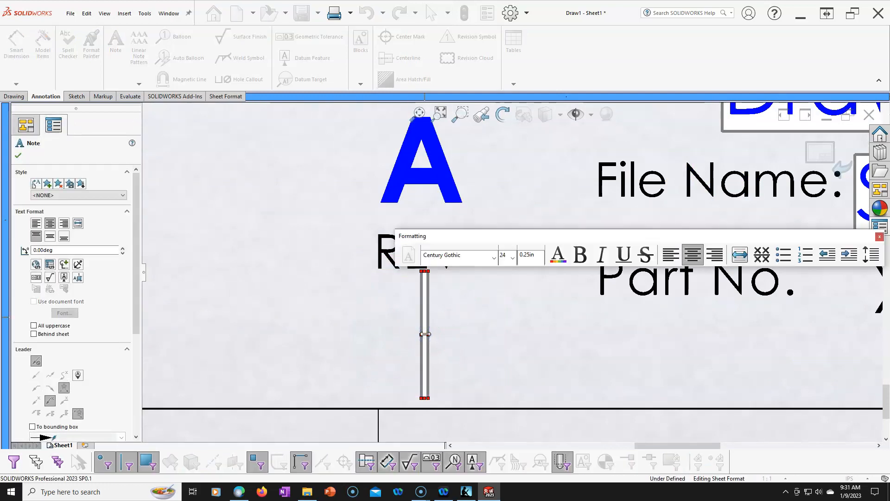
pyautogui.click(50, 264)
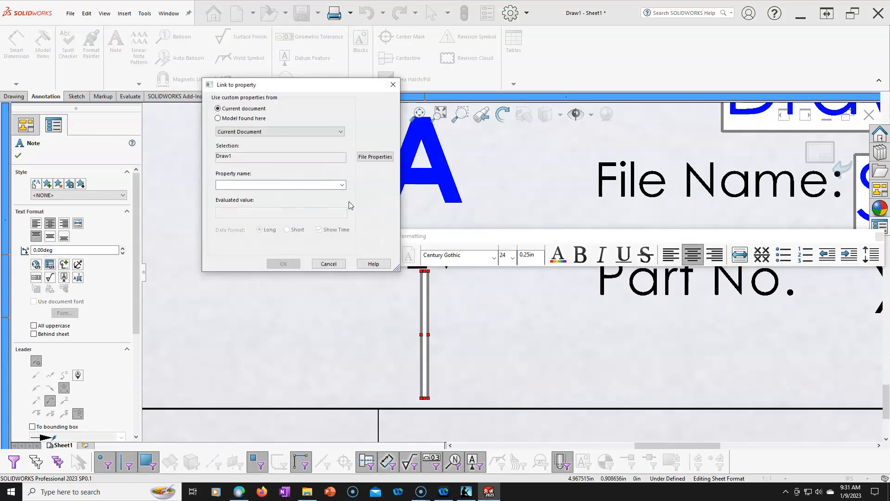
pyautogui.click(341, 184)
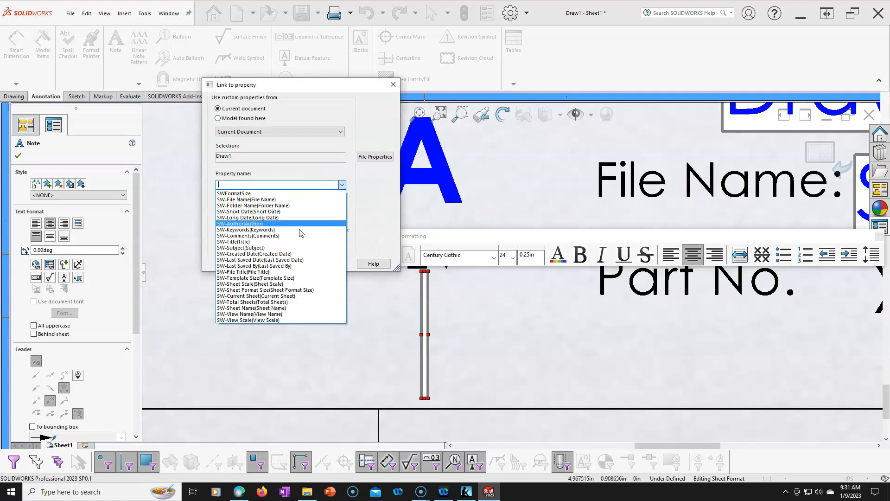
pyautogui.click(377, 185)
pyautogui.click(324, 261)
pyautogui.click(494, 177)
# - Move the material, finish and DO NOT SCALE DRAWING notes left of SIZE, with the tolerance notes and approval labels left of them
pyautogui.scroll(1, 494, 177)
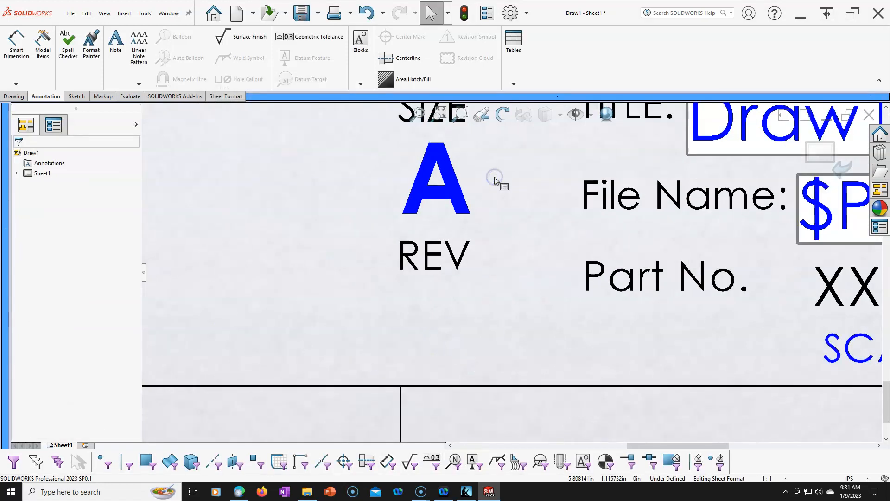
pyautogui.scroll(5, 494, 177)
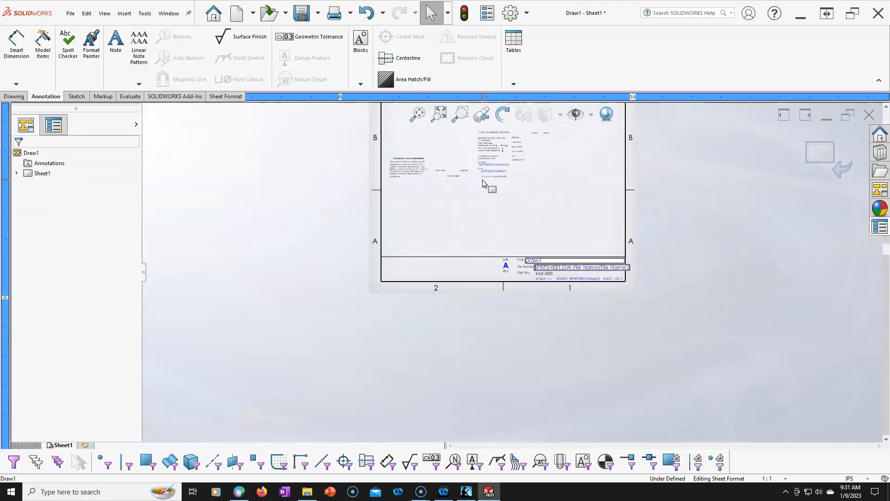
pyautogui.scroll(-4, 482, 184)
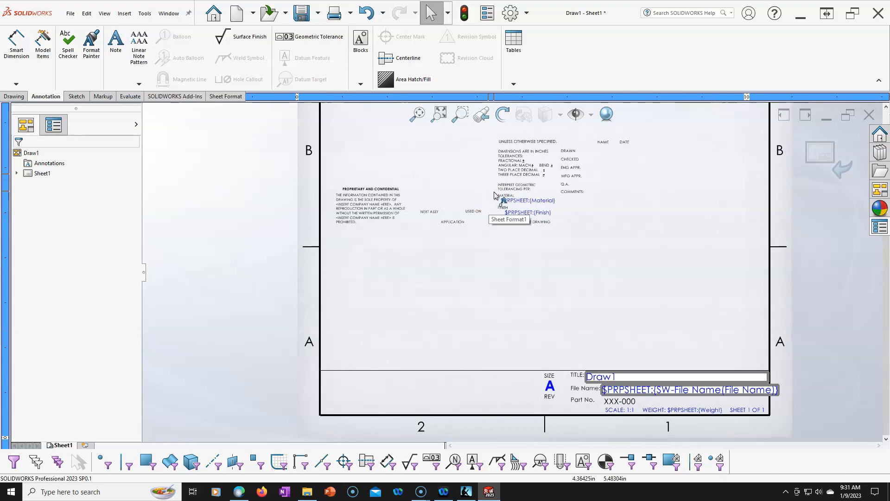
pyautogui.moveTo(488, 191)
pyautogui.mouseDown()
pyautogui.moveTo(562, 236)
pyautogui.moveTo(552, 227)
pyautogui.moveTo(541, 234)
pyautogui.moveTo(530, 409)
pyautogui.moveTo(528, 402)
pyautogui.mouseUp()
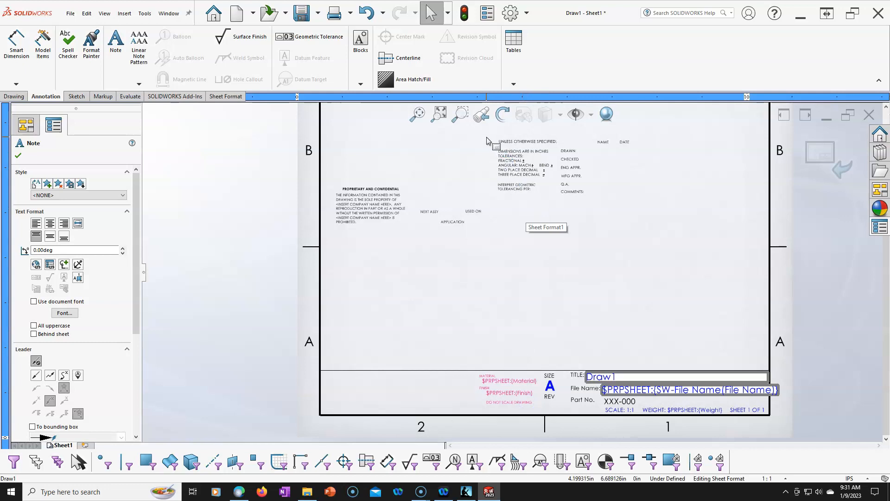
pyautogui.click(484, 136)
pyautogui.moveTo(491, 135); pyautogui.dragTo(470, 412)
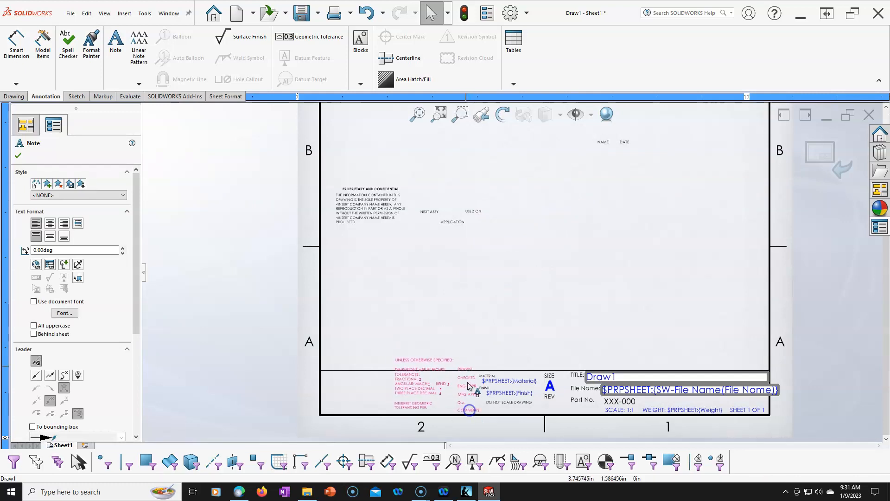
pyautogui.press('Escape')
# - Delete the NEXT ASSY, USED ON and APPLICATION labels and the PROPRIETARY AND CONFIDENTIAL note from the sheet format
pyautogui.moveTo(411, 136); pyautogui.dragTo(592, 242)
pyautogui.press('Delete')
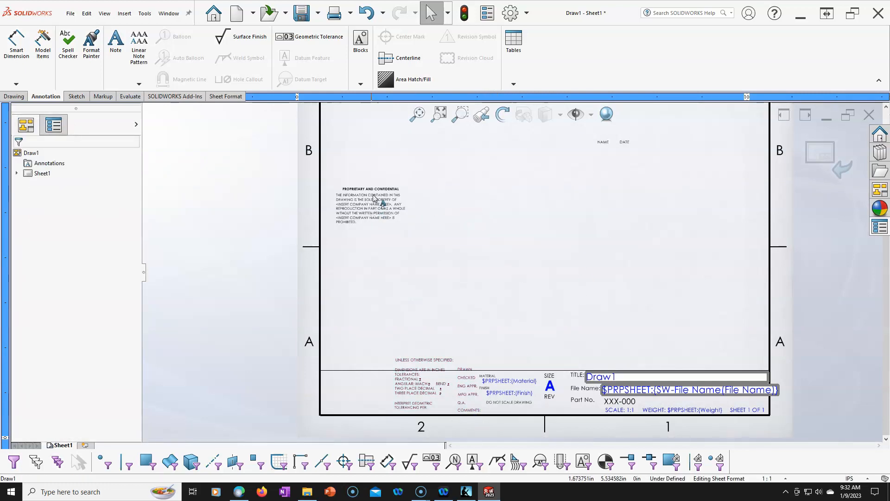
pyautogui.moveTo(331, 170); pyautogui.dragTo(414, 238)
pyautogui.press('Delete')
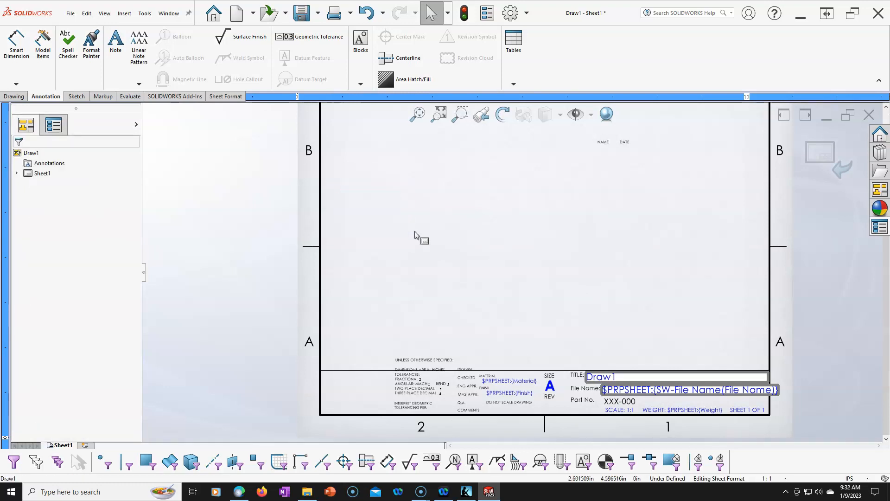
# - Move the NAME and DATE labels with their blank notes to the title block's far left, beside the tolerance notes
pyautogui.moveTo(574, 128); pyautogui.dragTo(670, 202)
pyautogui.moveTo(626, 170); pyautogui.dragTo(632, 188)
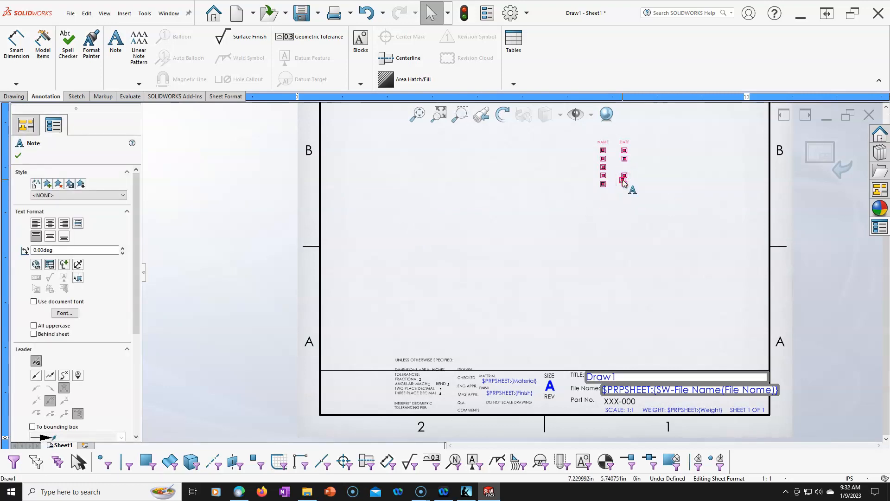
pyautogui.press('Delete')
pyautogui.moveTo(586, 132); pyautogui.dragTo(643, 196)
pyautogui.moveTo(626, 142); pyautogui.dragTo(365, 370)
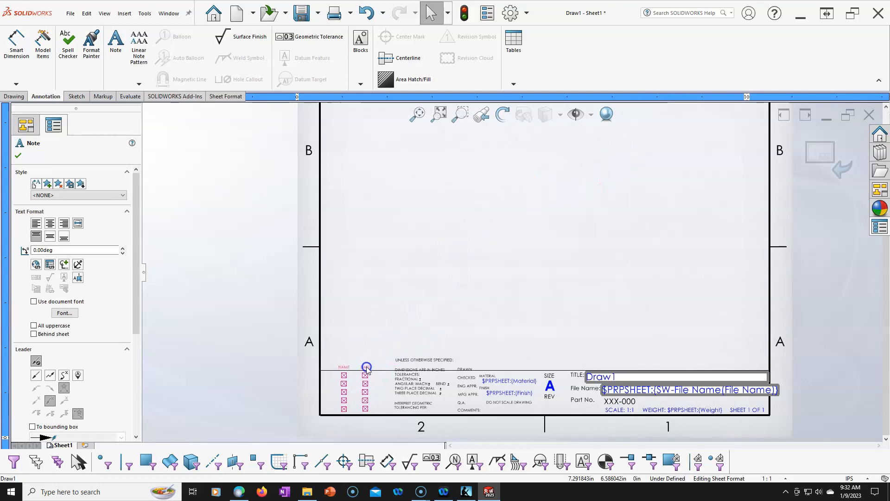
pyautogui.click(478, 312)
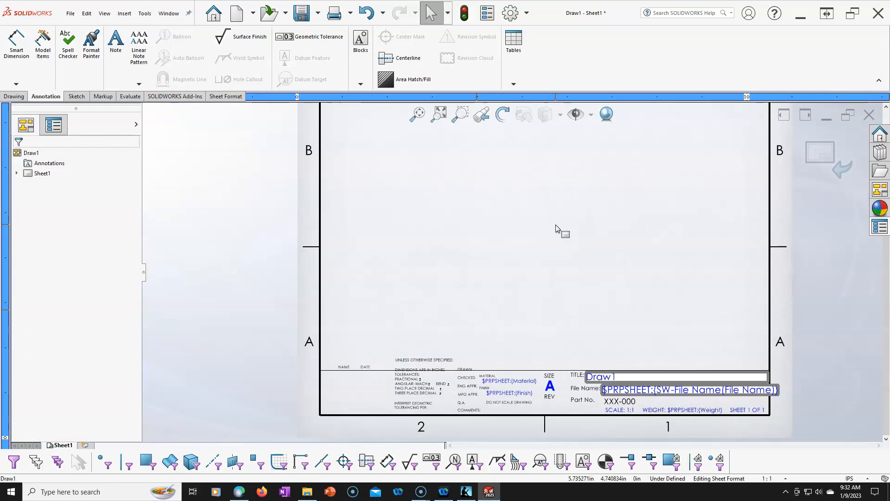
# - In the tolerances note, set FRACTIONAL to ±1/32, TWO PLACE DECIMAL to ±.02 and THREE PLACE DECIMAL to ±.005
pyautogui.scroll(-5, 429, 392)
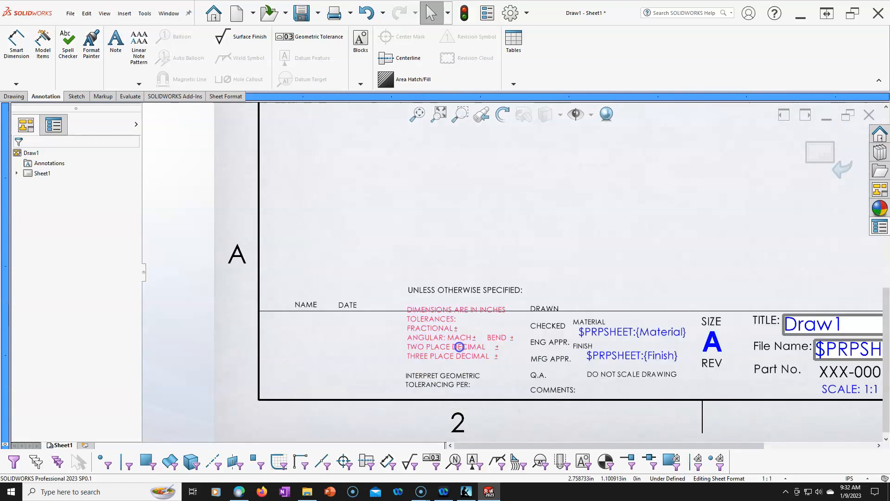
pyautogui.doubleClick(459, 346)
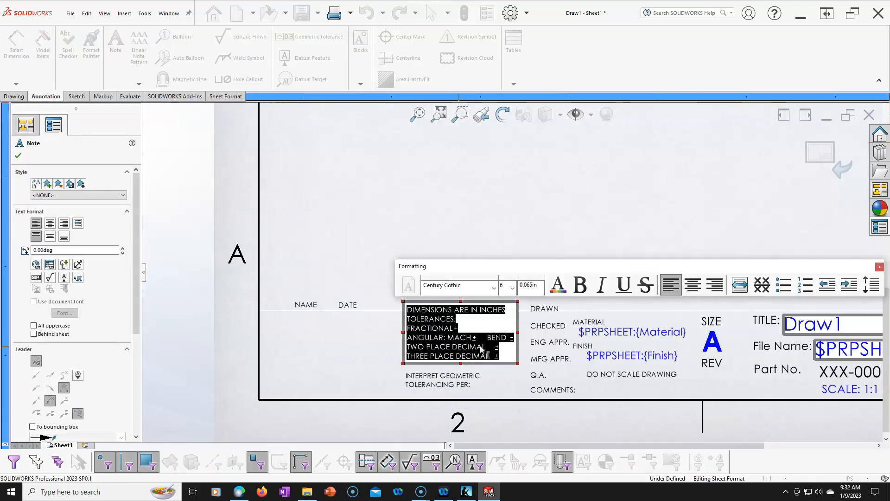
pyautogui.click(470, 329)
pyautogui.write('1/32')
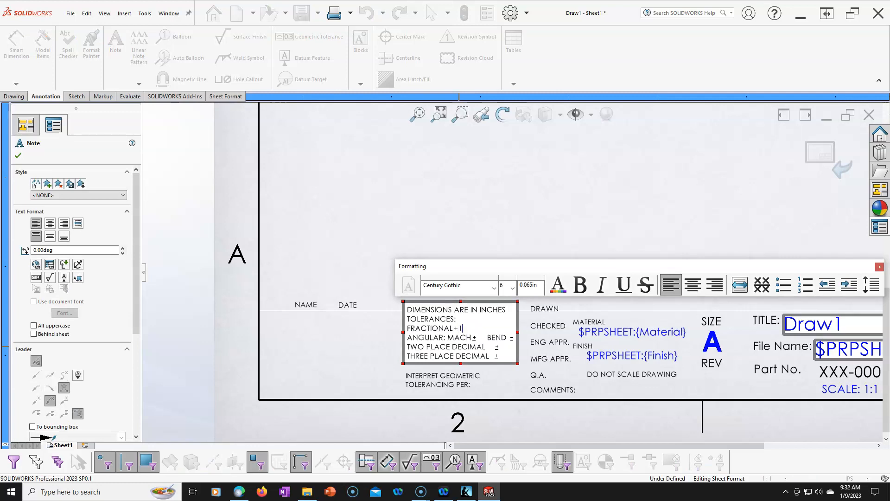
pyautogui.click(499, 346)
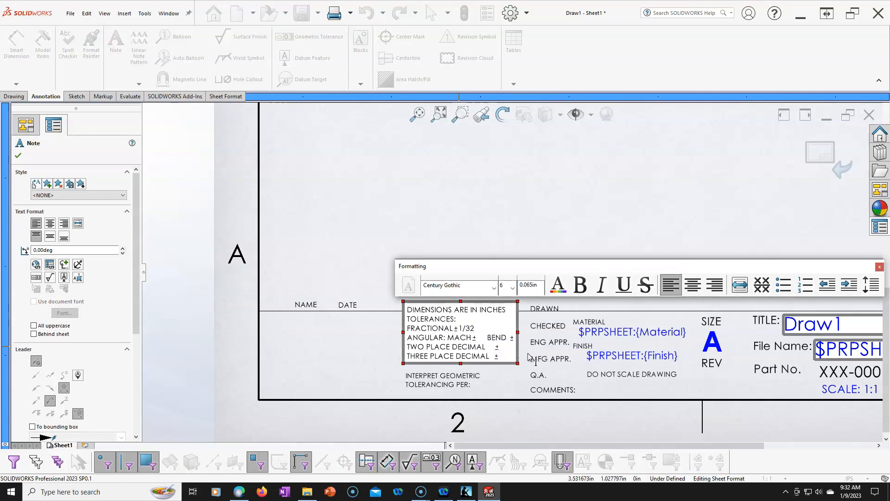
pyautogui.write('.02')
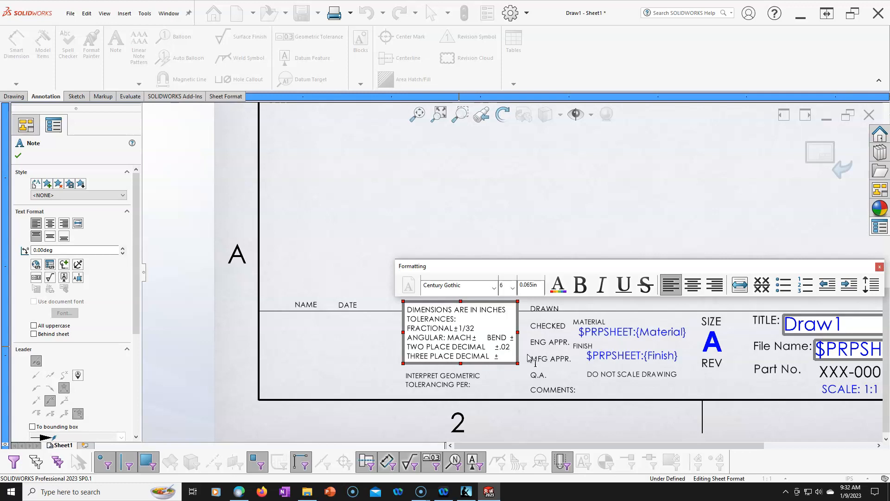
pyautogui.doubleClick(502, 359)
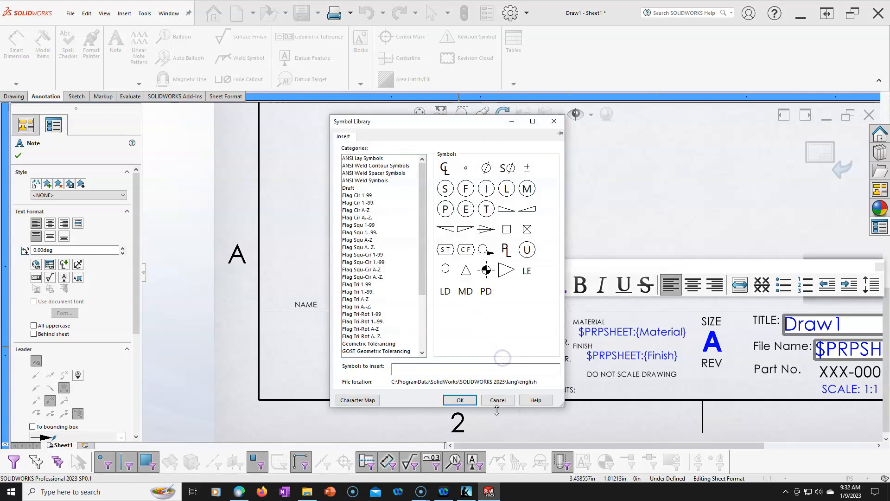
pyautogui.click(498, 400)
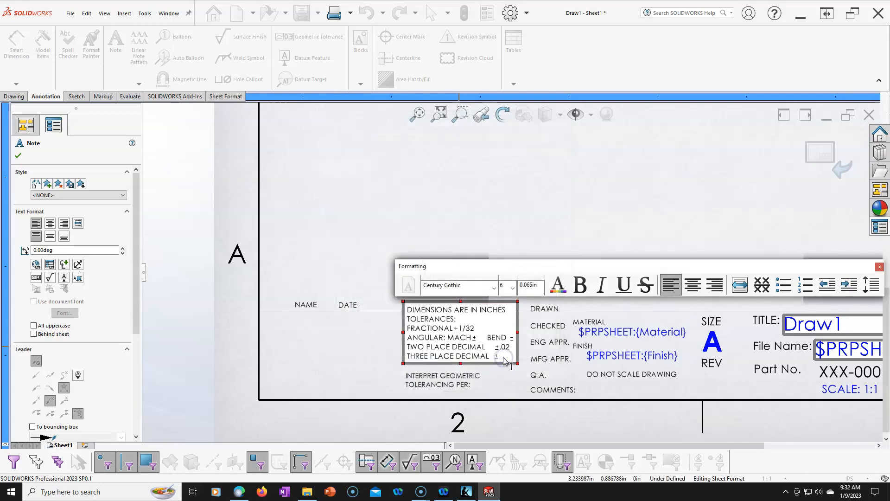
pyautogui.write('.005')
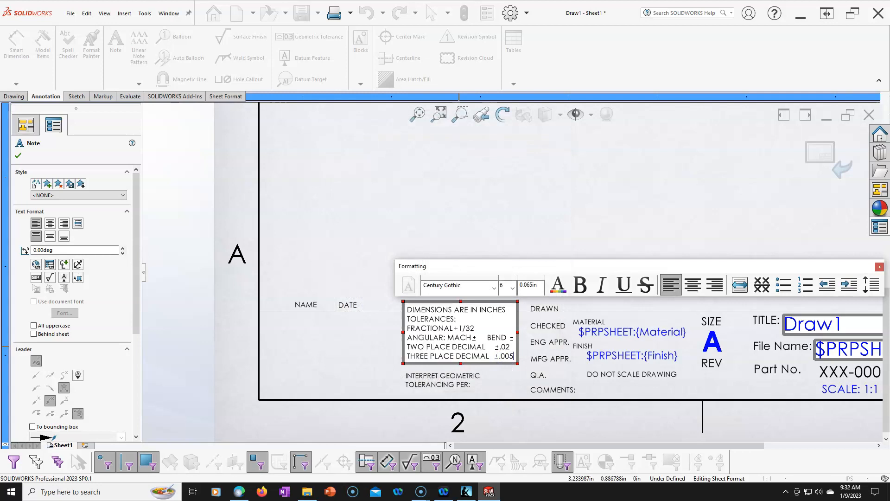
# - Add a line reading FOUR PLACE DECIMAL ±.001 at the end of the tolerances note
pyautogui.press('Return')
pyautogui.write('Four')
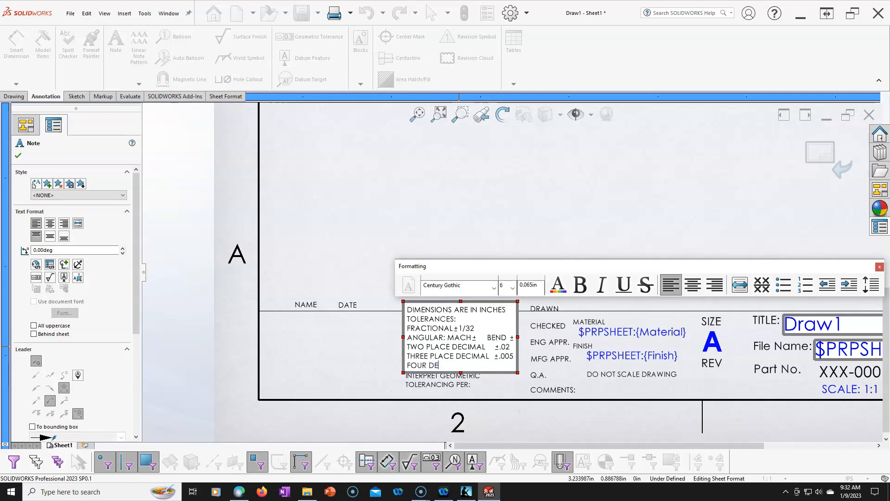
pyautogui.write(' DECIMAL')
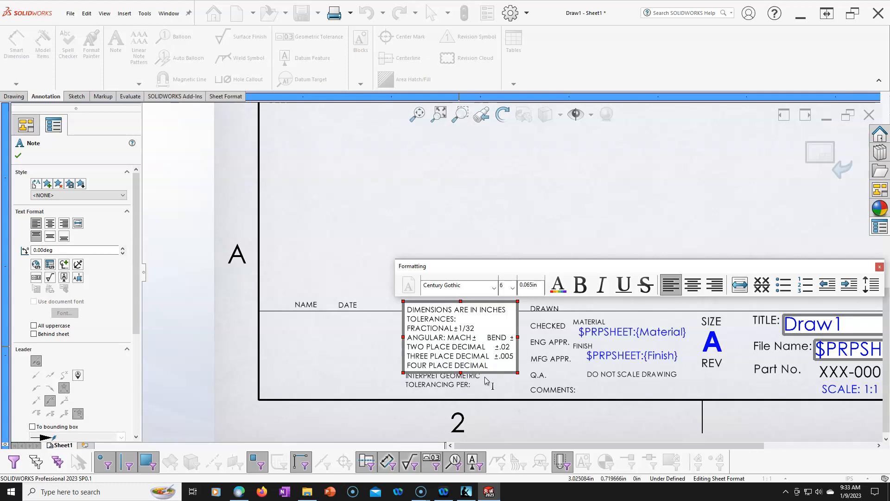
pyautogui.moveTo(494, 358); pyautogui.dragTo(522, 358)
pyautogui.hotkey('ctrl', 'c')
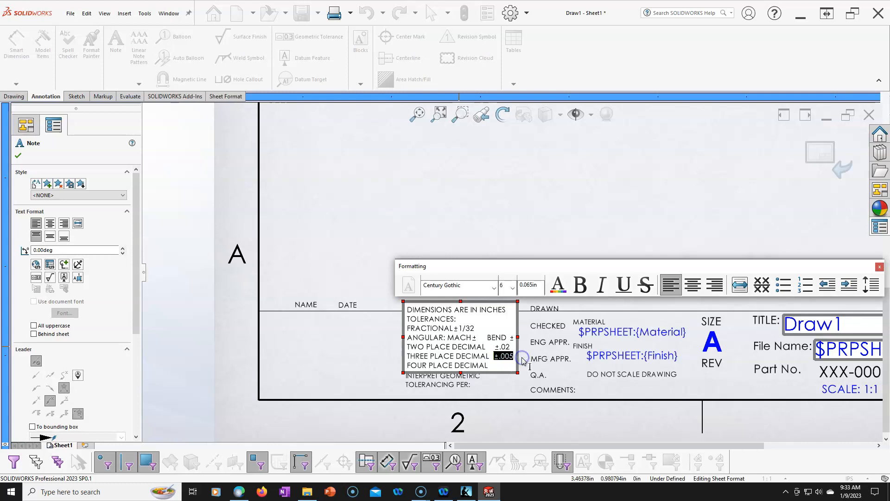
pyautogui.click(501, 370)
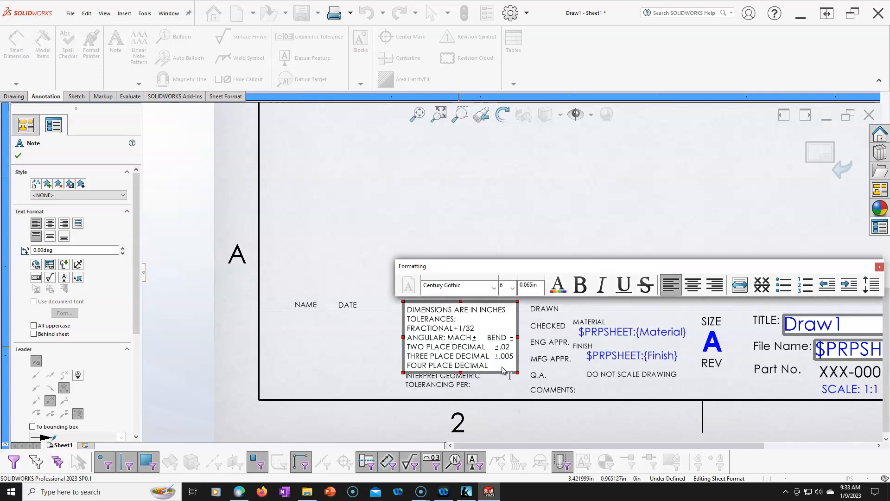
pyautogui.hotkey('ctrl', 'v')
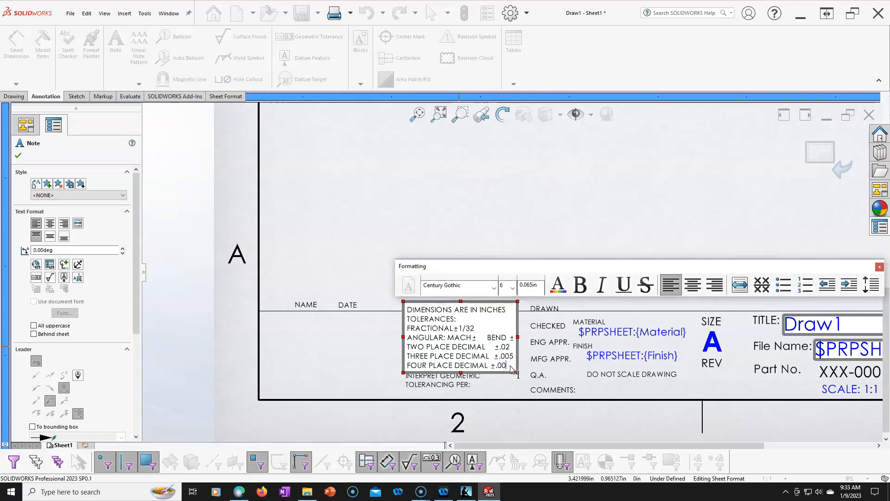
pyautogui.write('1')
pyautogui.click(499, 177)
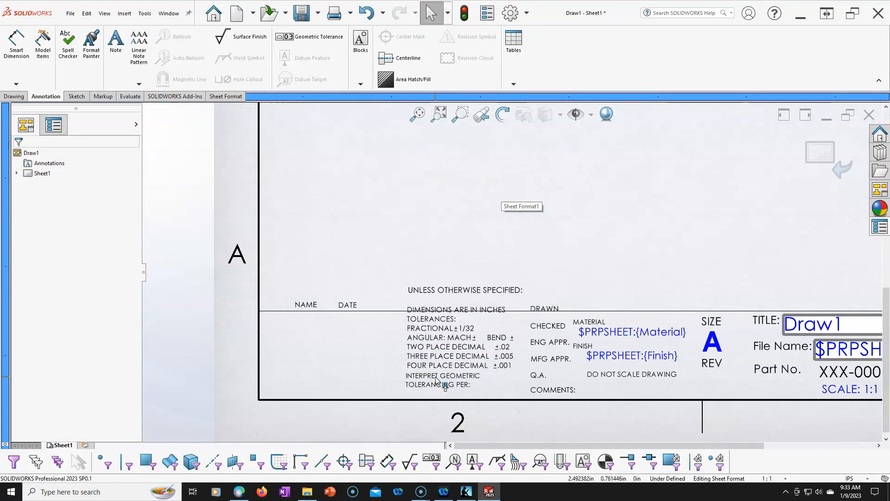
# - Complete the INTERPRET GEOMETRIC TOLERANCING PER: note with ASME Y14.5-2018
pyautogui.doubleClick(469, 384)
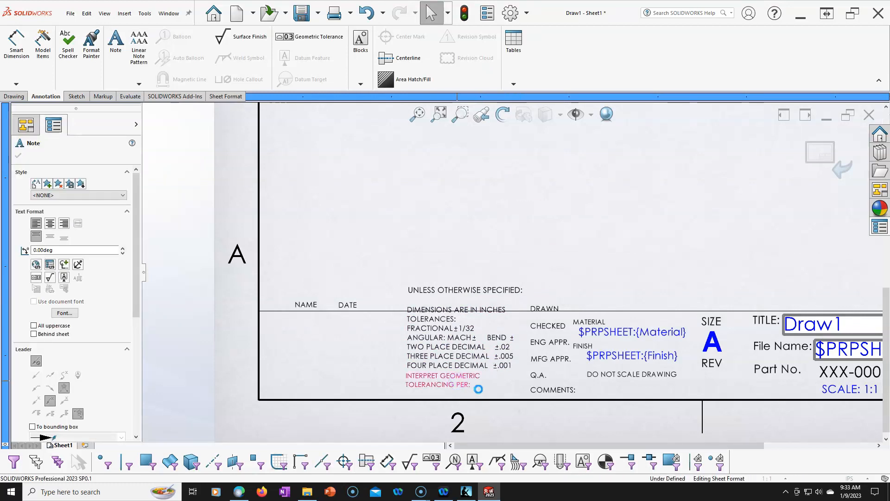
pyautogui.click(472, 385)
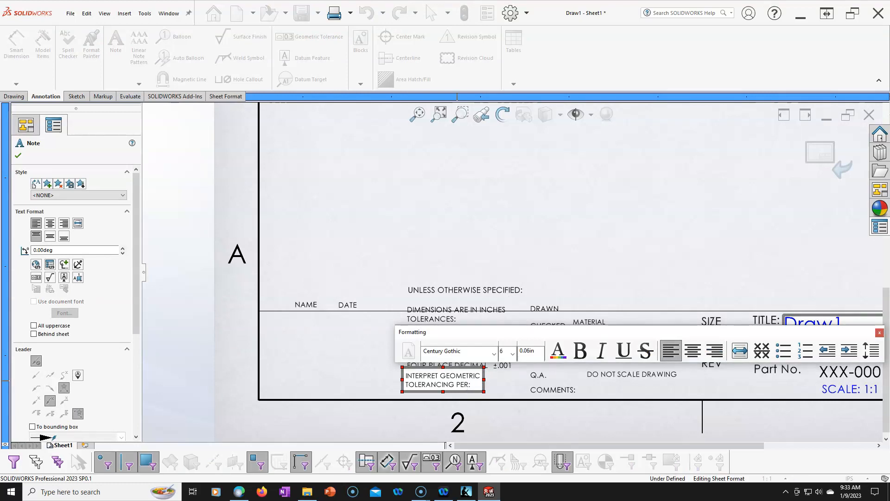
pyautogui.write('ASME ')
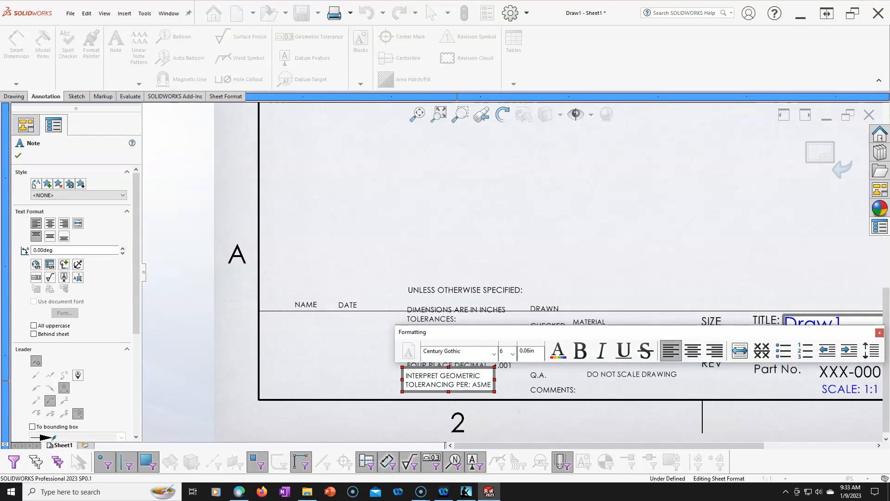
pyautogui.write('Y14.5-2018')
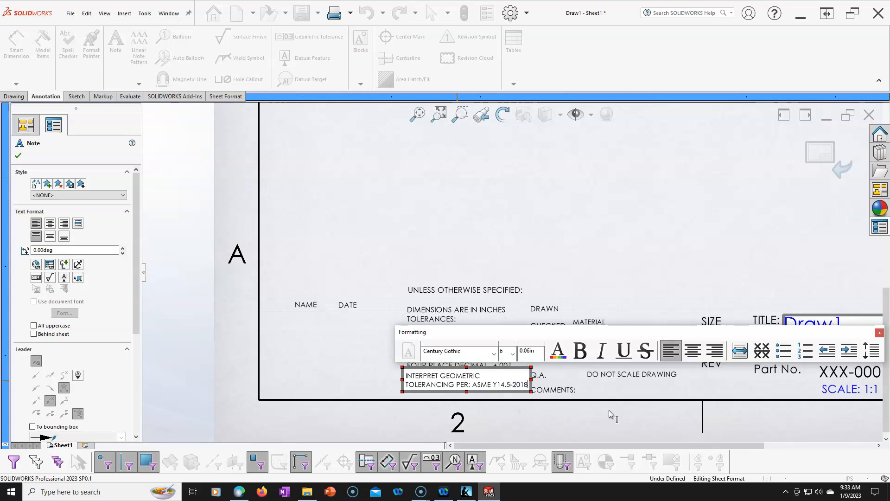
pyautogui.press('Escape')
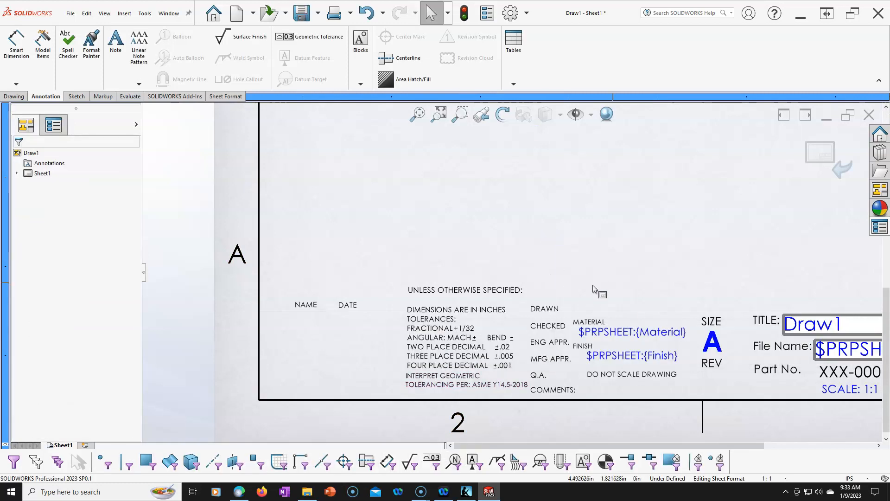
# - Exit sheet format editing and return to the drawing sheet
pyautogui.scroll(3, 728, 237)
pyautogui.scroll(-2, 640, 173)
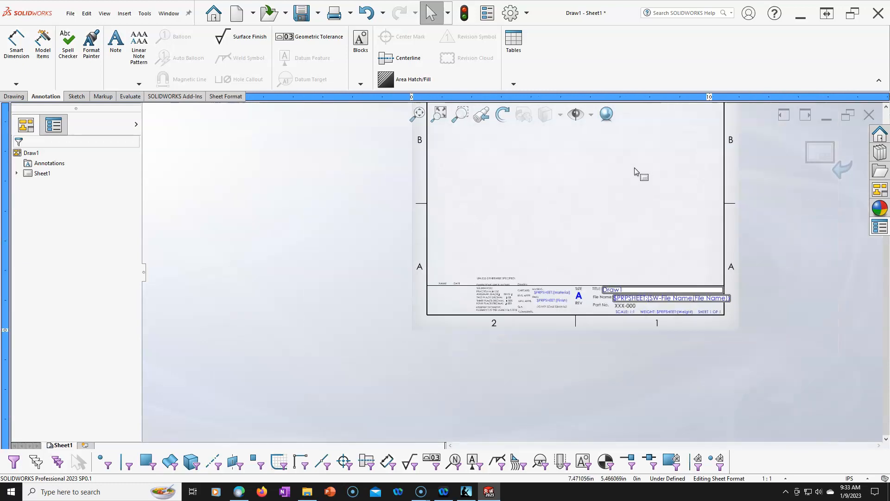
pyautogui.click(817, 157)
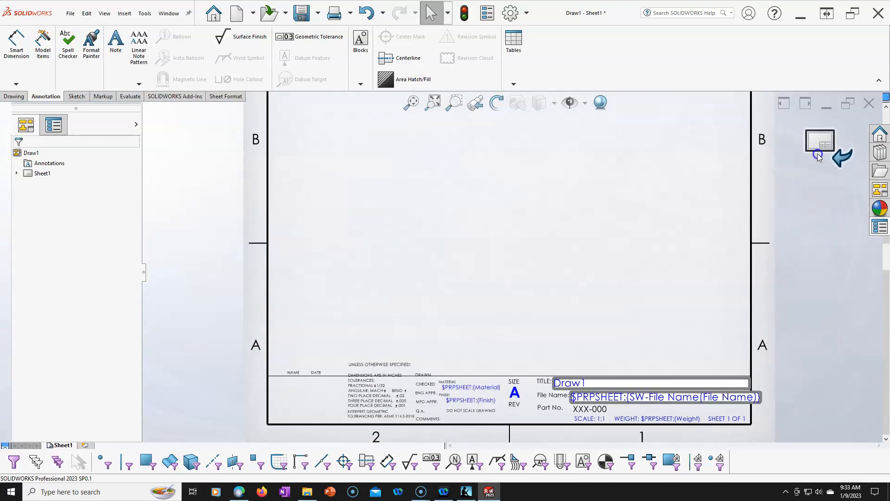
pyautogui.press('f')
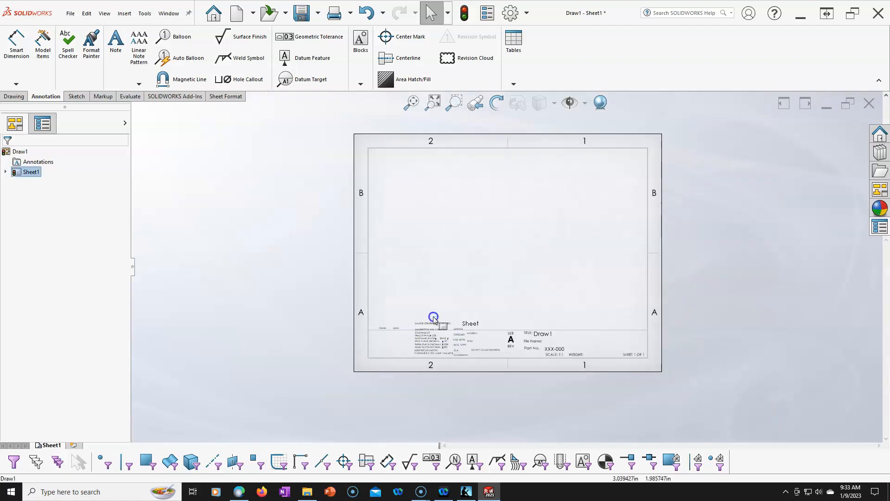
# - Examine the title block's labels, tolerance notes and NAME and DATE columns on the drawing sheet
pyautogui.scroll(-2, 540, 352)
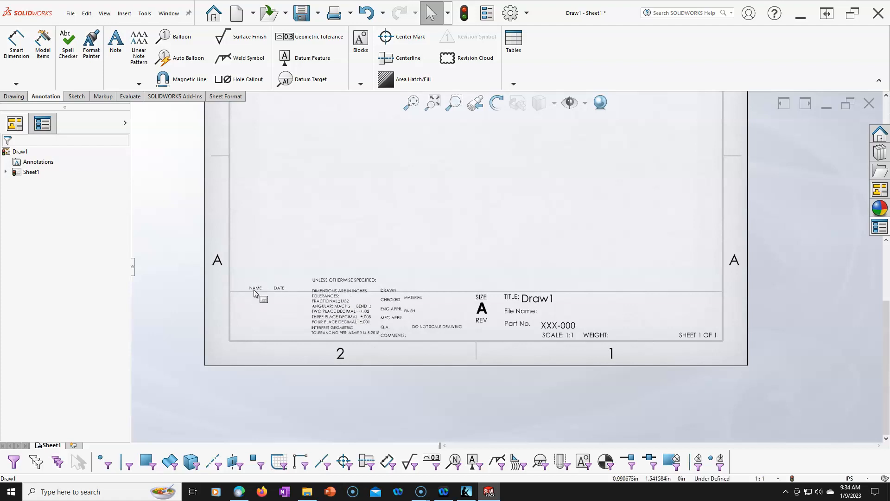
pyautogui.scroll(5, 510, 279)
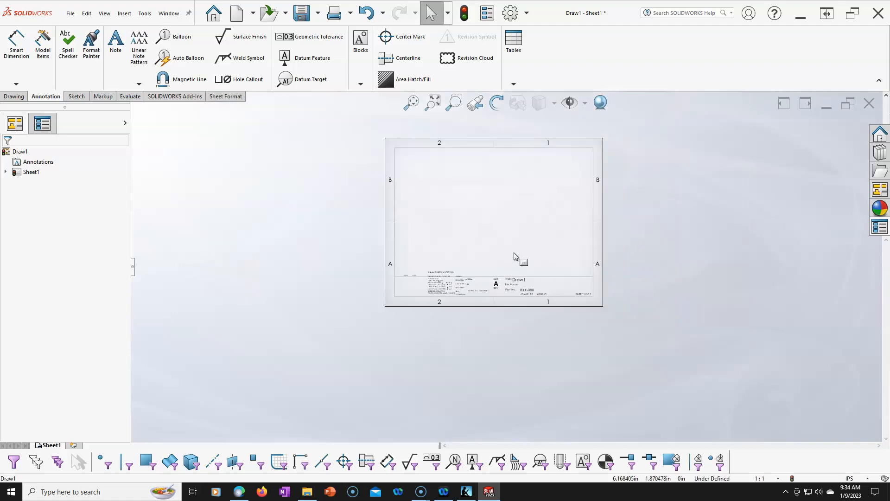
pyautogui.click(528, 188)
pyautogui.scroll(-1, 522, 186)
pyautogui.scroll(-4, 370, 336)
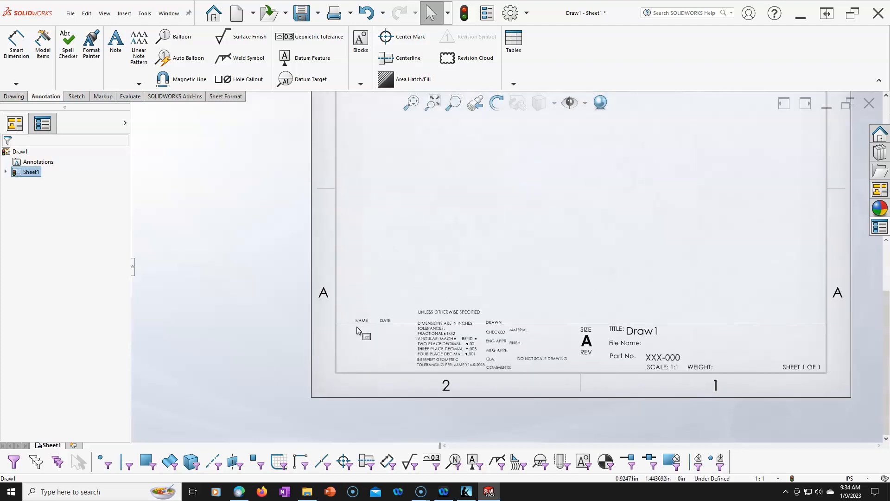
pyautogui.scroll(2, 542, 304)
pyautogui.scroll(-1, 545, 232)
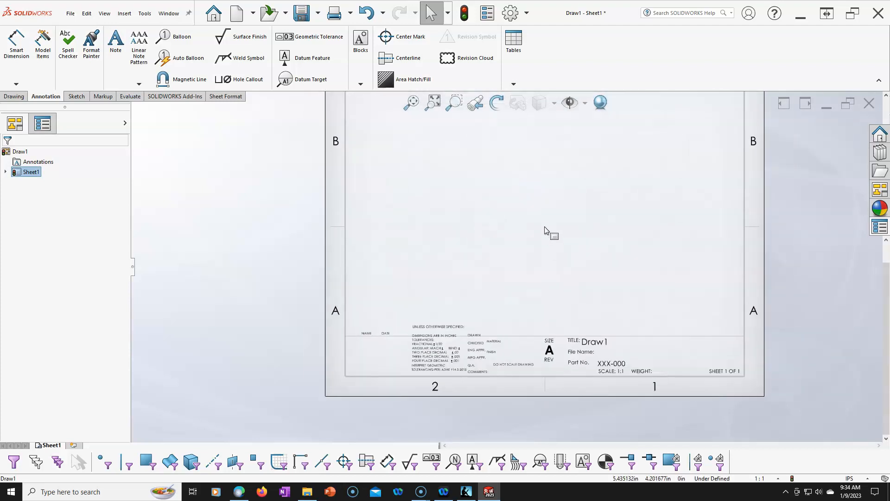
pyautogui.scroll(3, 545, 232)
pyautogui.scroll(-3, 543, 230)
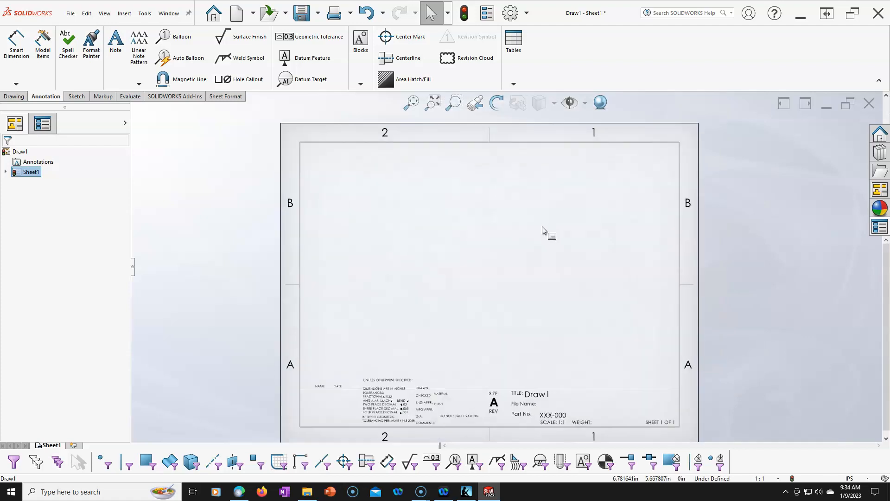
pyautogui.scroll(2, 543, 232)
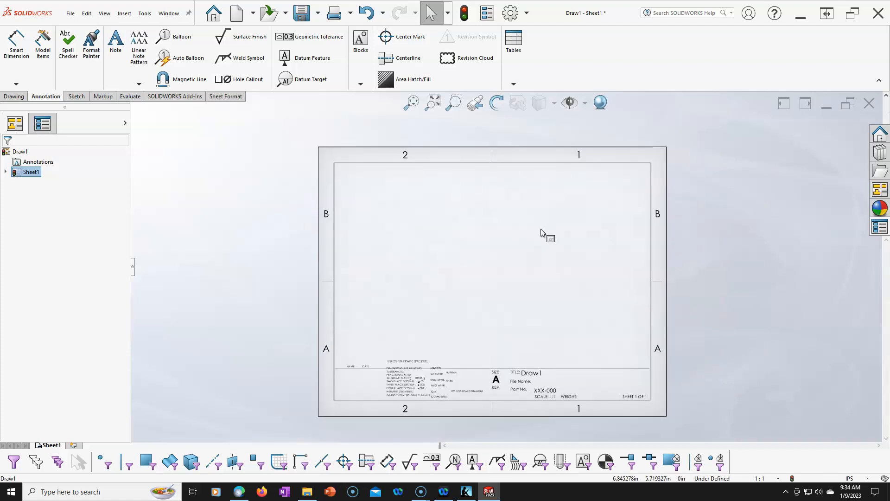
pyautogui.click(72, 15)
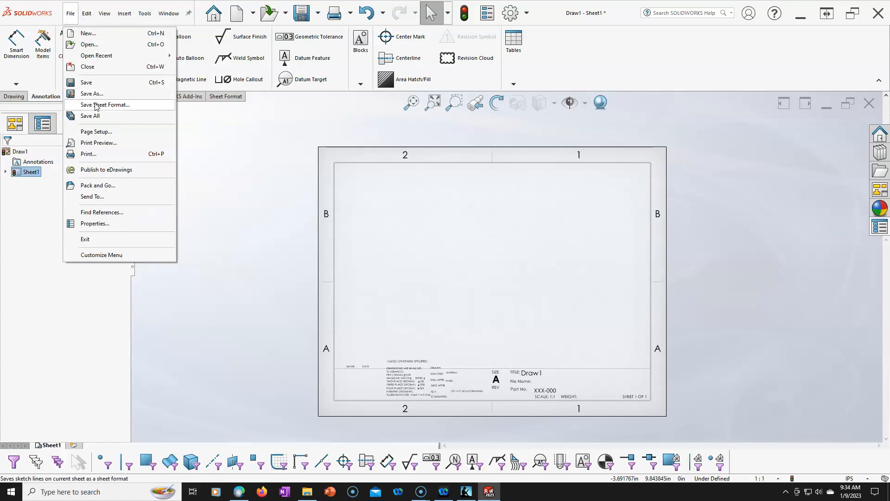
pyautogui.click(433, 219)
pyautogui.scroll(-4, 541, 378)
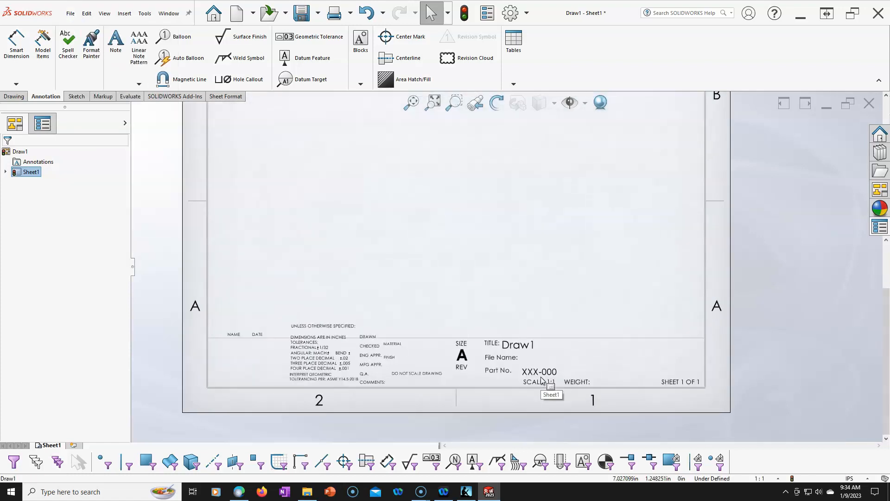
pyautogui.scroll(3, 541, 379)
pyautogui.scroll(-2, 324, 341)
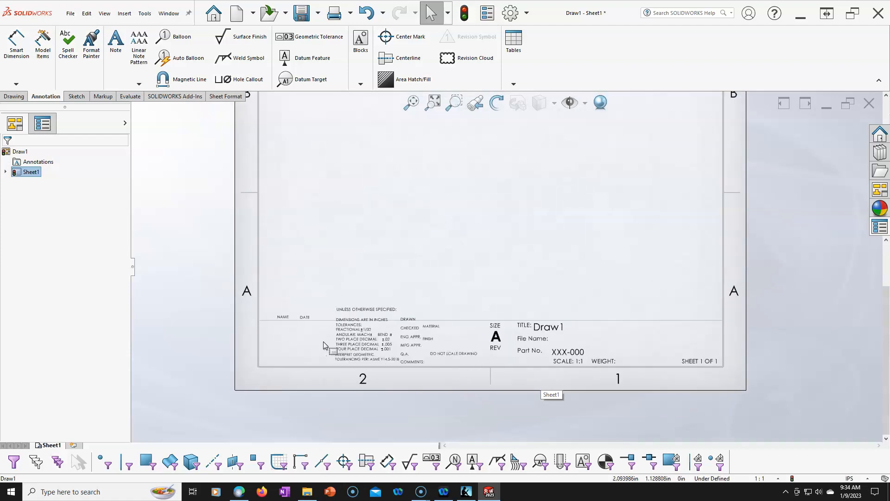
pyautogui.scroll(-1, 605, 376)
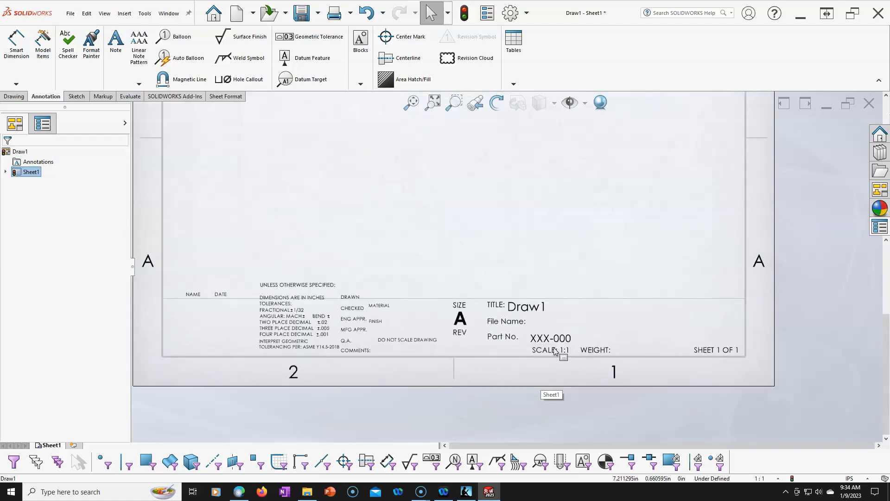
pyautogui.scroll(-1, 555, 350)
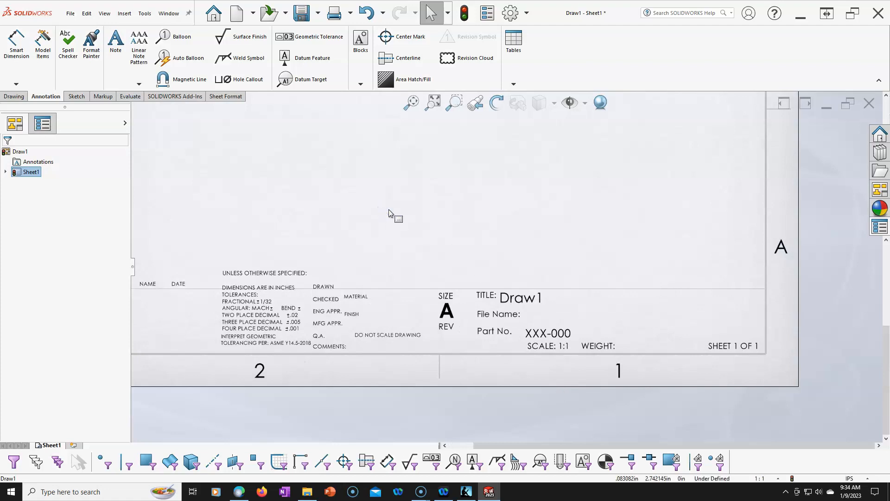
pyautogui.rightClick(410, 182)
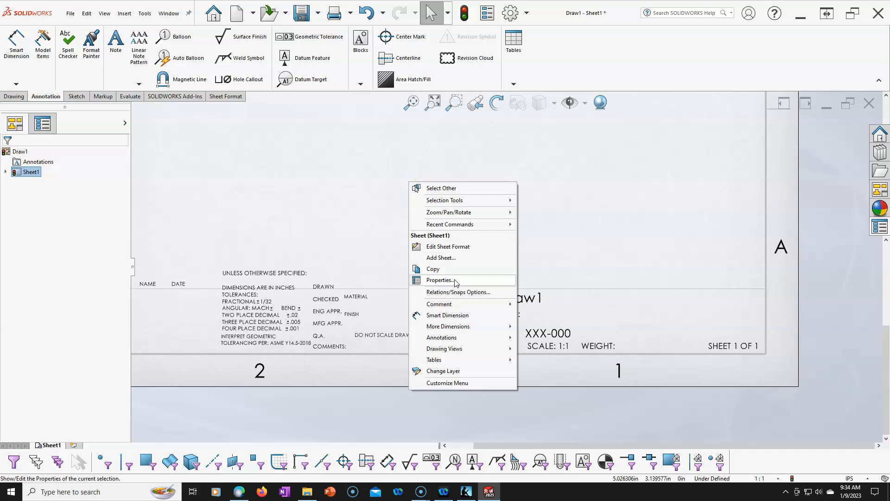
pyautogui.moveTo(453, 350)
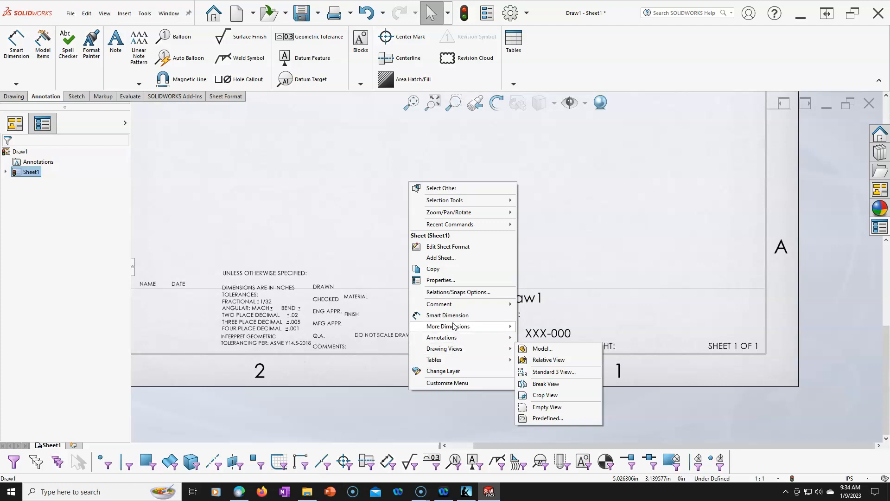
pyautogui.moveTo(450, 328)
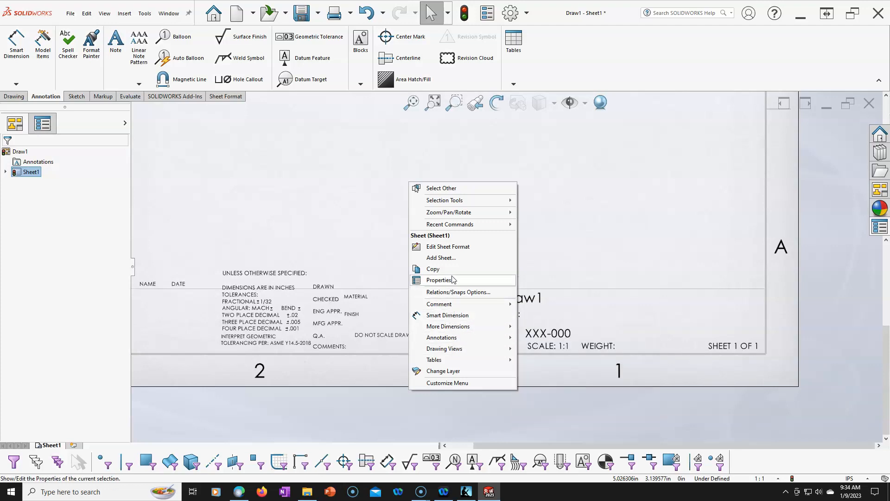
pyautogui.click(361, 190)
# - Reopen the sheet format for editing and add the XXX-000 part number note to the title block's editable text fields
pyautogui.rightClick(356, 174)
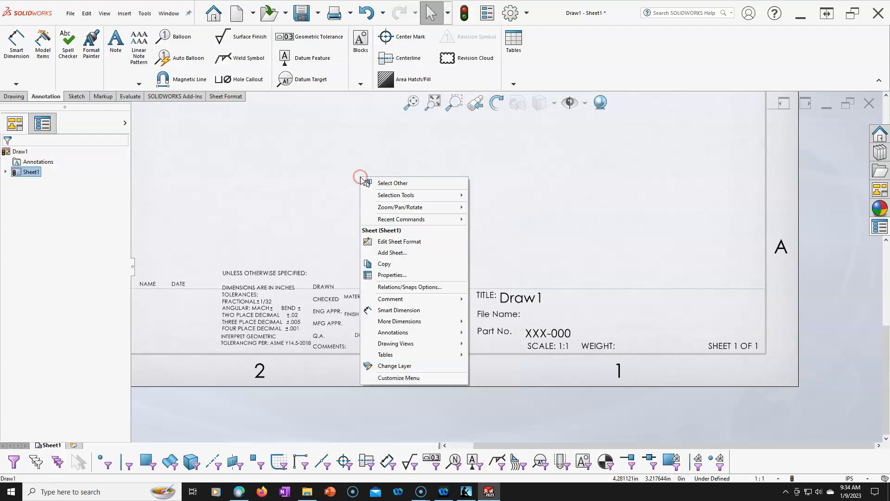
pyautogui.click(398, 241)
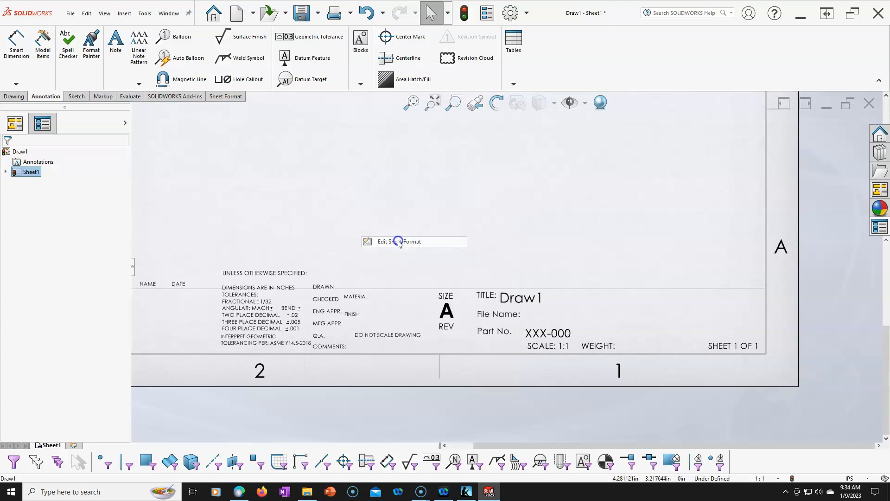
pyautogui.rightClick(408, 178)
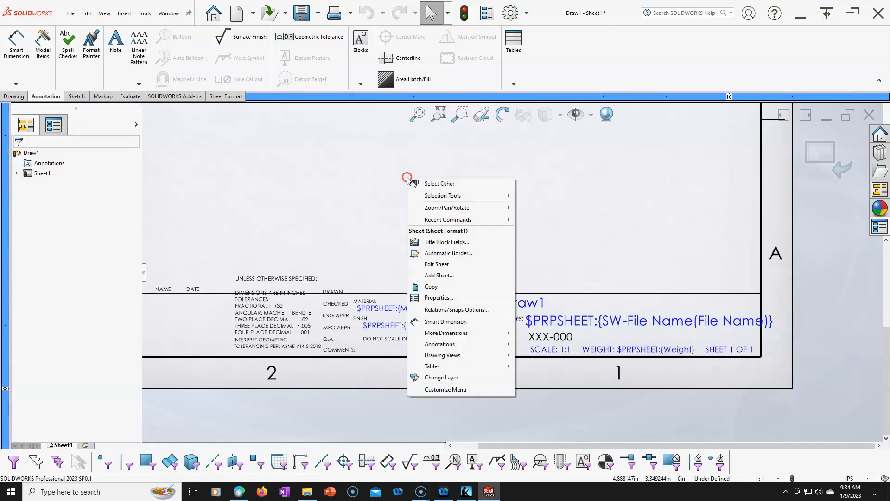
pyautogui.click(445, 241)
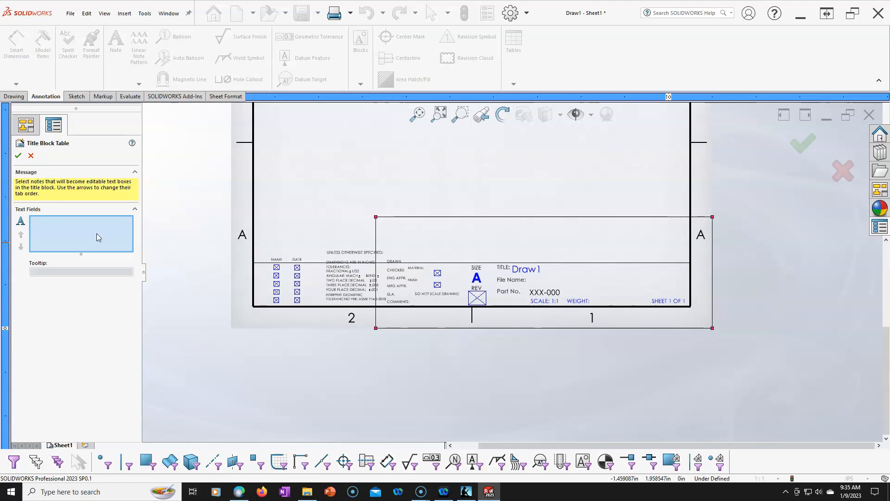
pyautogui.scroll(-4, 508, 331)
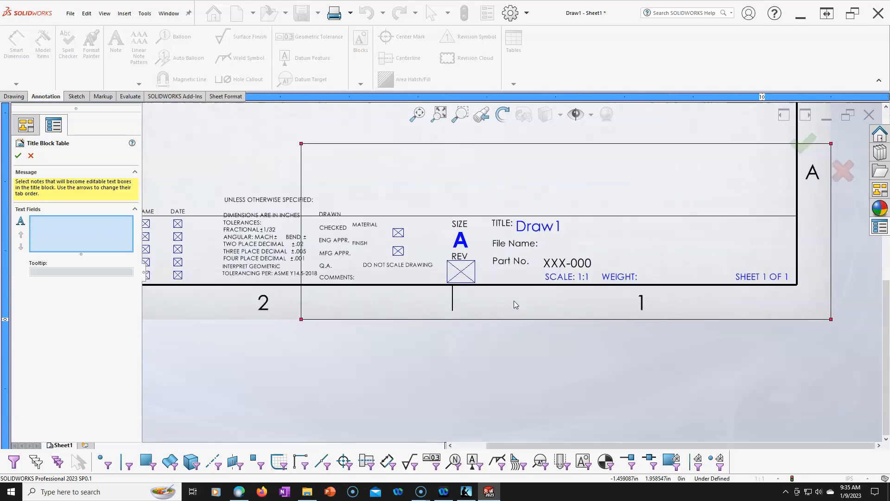
pyautogui.click(600, 251)
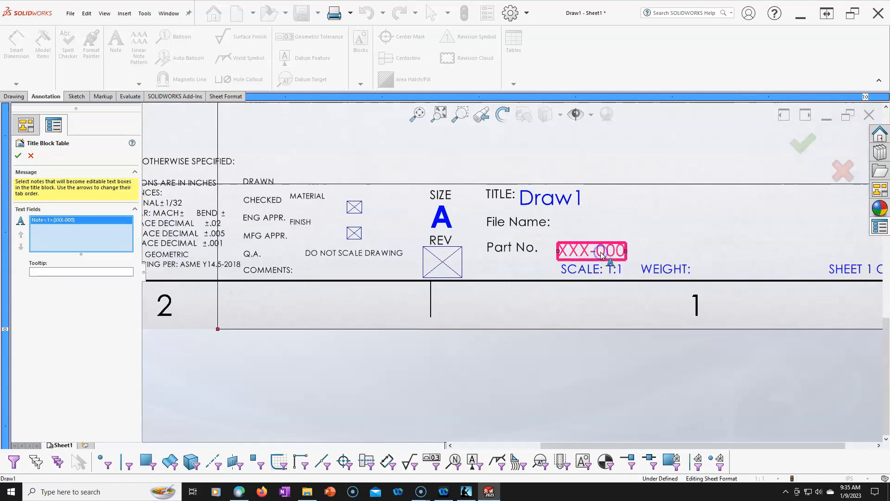
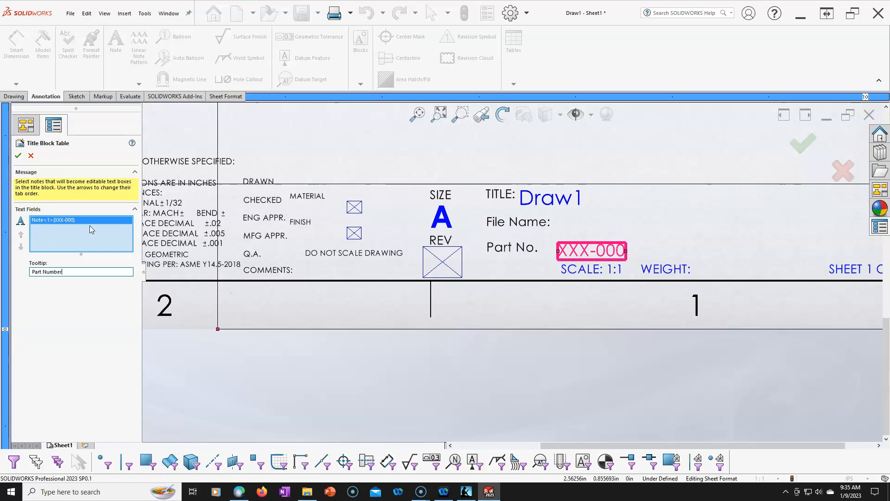
# - Accept the editable title block field for the part number and return to the drawing sheet
pyautogui.click(17, 156)
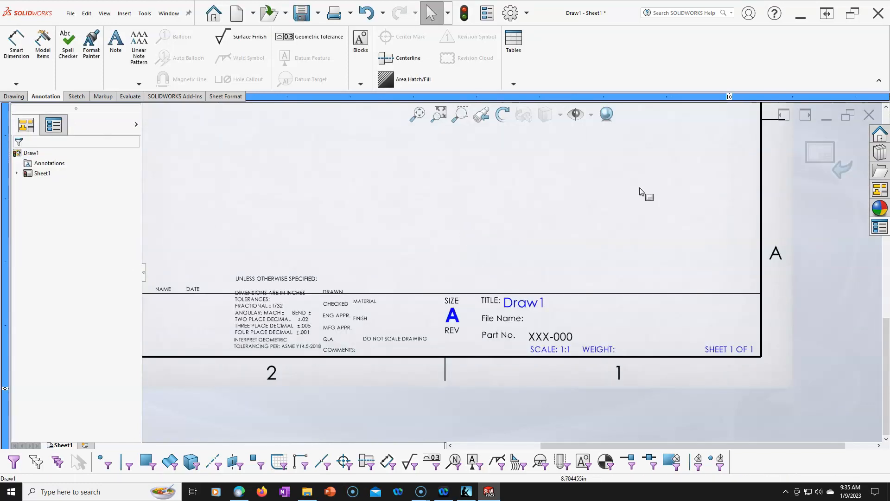
pyautogui.click(815, 162)
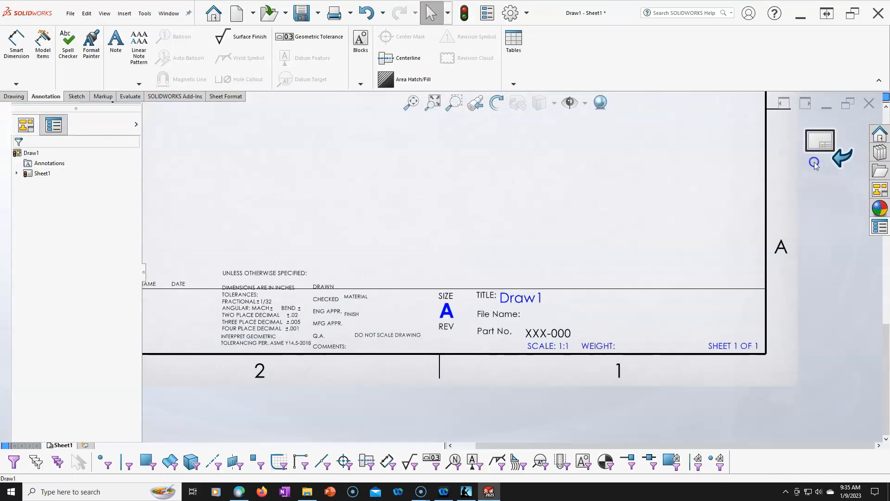
# - Open the title block's part number field for data entry on the sheet, close it unchanged and inspect the title block area
pyautogui.doubleClick(546, 333)
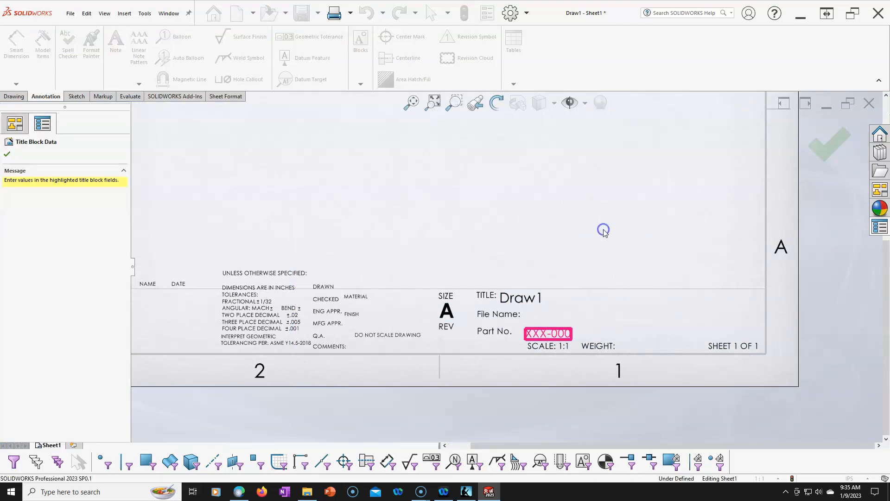
pyautogui.press('Escape')
pyautogui.scroll(4, 573, 278)
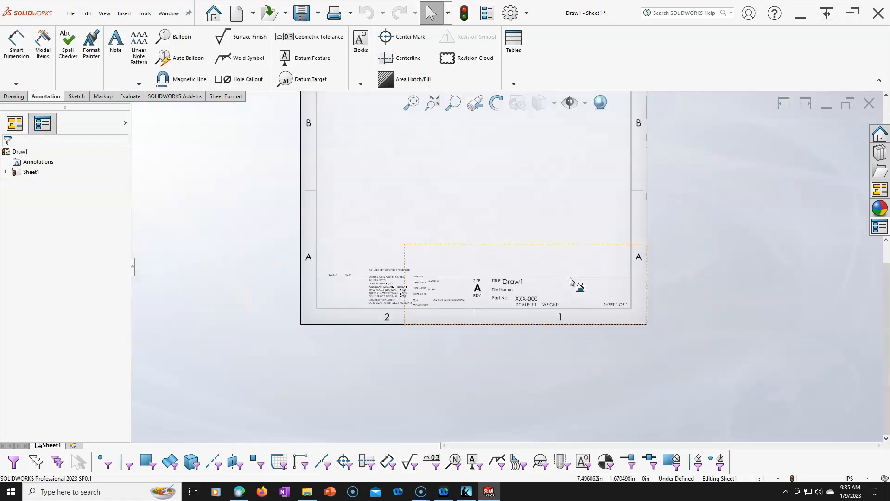
pyautogui.scroll(-3, 380, 279)
pyautogui.scroll(-3, 473, 299)
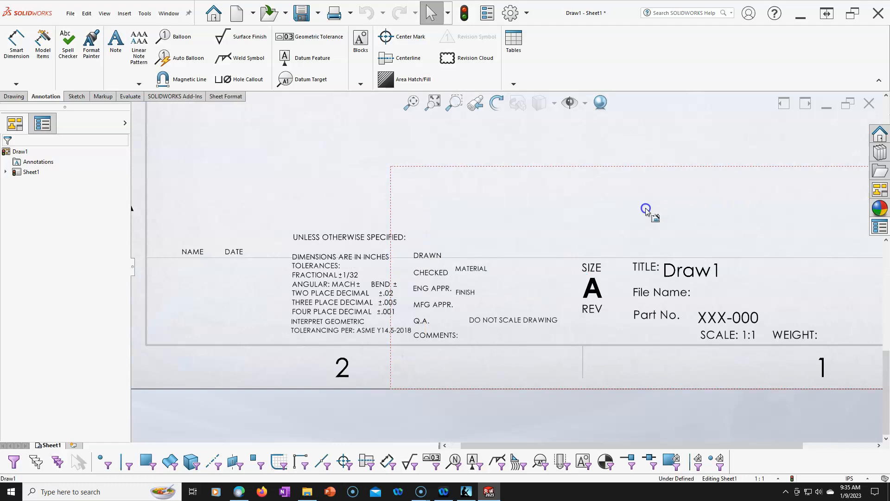
pyautogui.scroll(2, 603, 241)
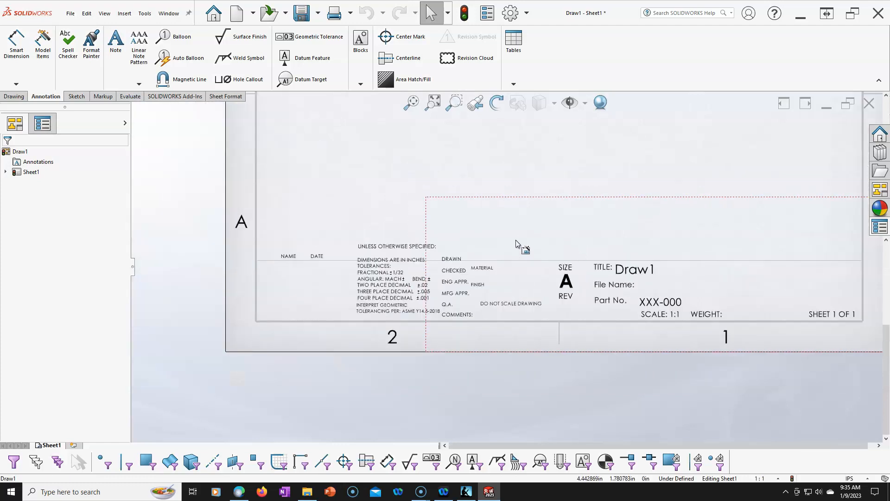
# - Reopen the title block fields in the sheet format and resize the title block area to span the full title block within the border
pyautogui.rightClick(506, 158)
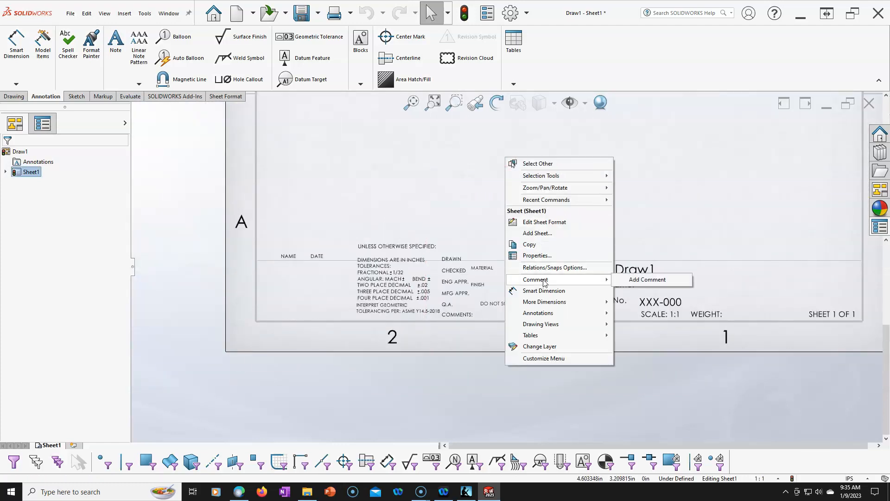
pyautogui.click(528, 221)
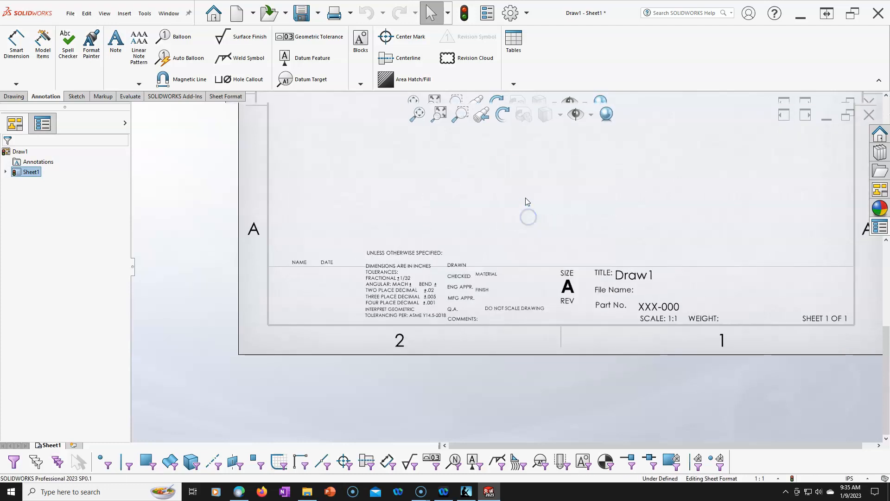
pyautogui.rightClick(526, 199)
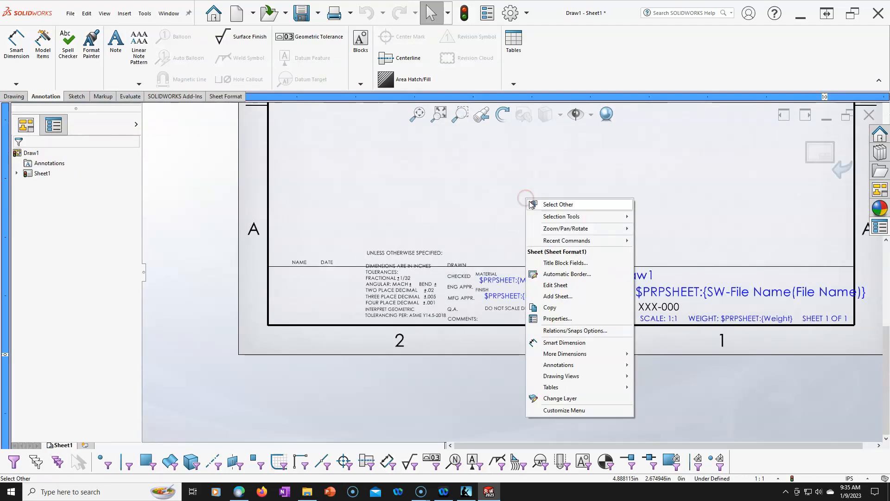
pyautogui.click(559, 263)
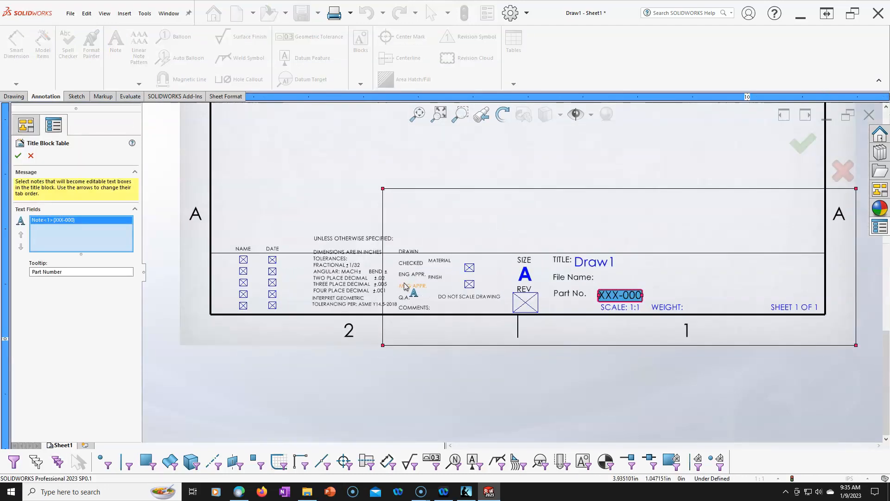
pyautogui.moveTo(383, 188); pyautogui.dragTo(210, 243)
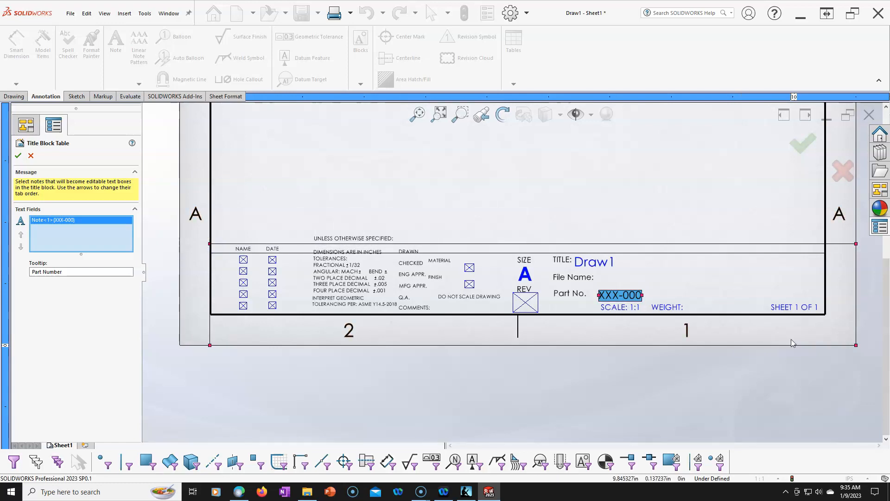
pyautogui.moveTo(856, 345); pyautogui.dragTo(826, 314)
# - Add the Revision and Finish property notes to the editable text fields, accept them and return to the drawing sheet
pyautogui.scroll(-2, 621, 323)
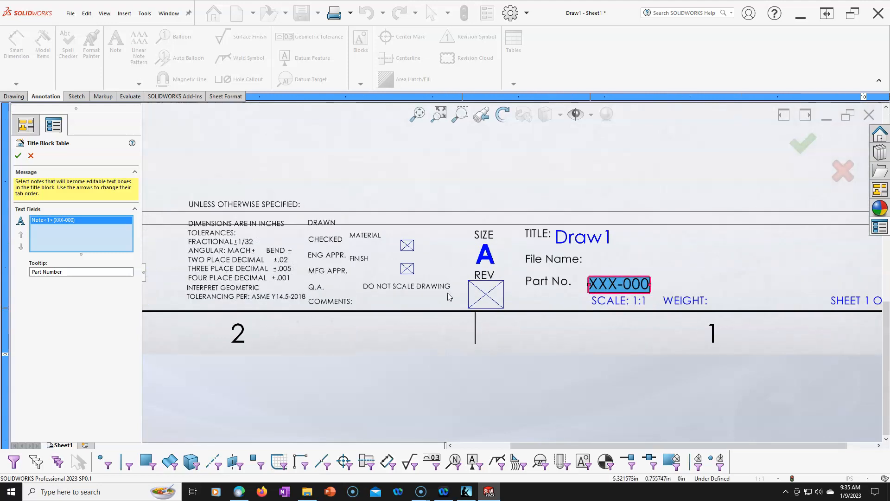
pyautogui.click(485, 292)
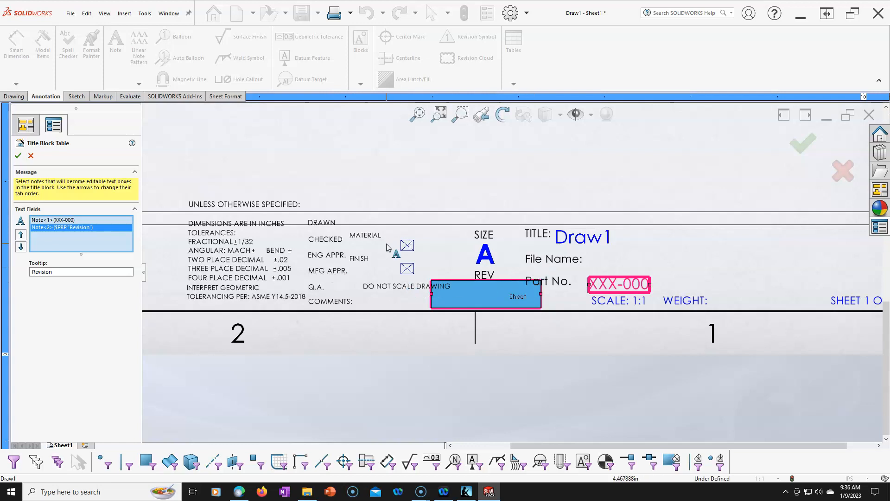
pyautogui.click(406, 269)
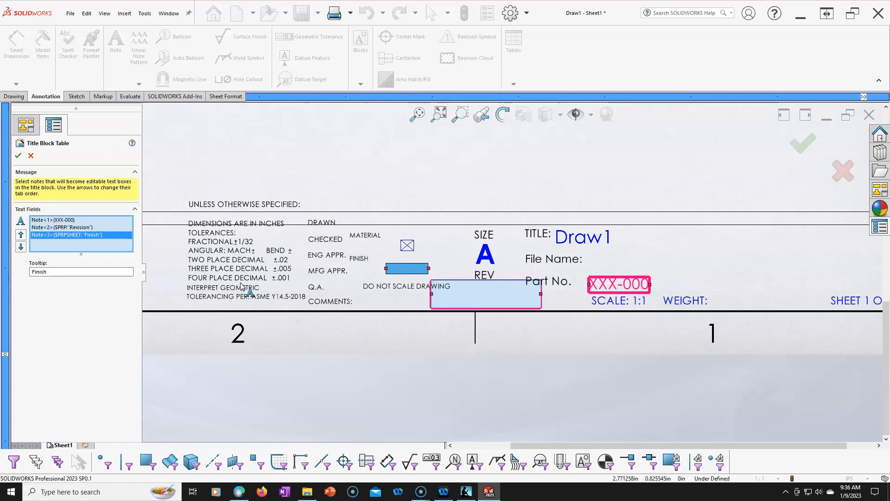
pyautogui.click(31, 156)
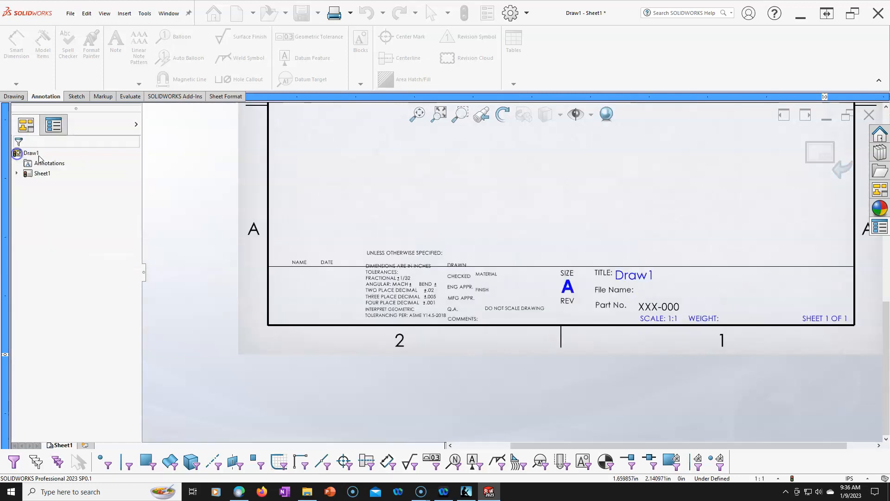
pyautogui.scroll(-2, 595, 301)
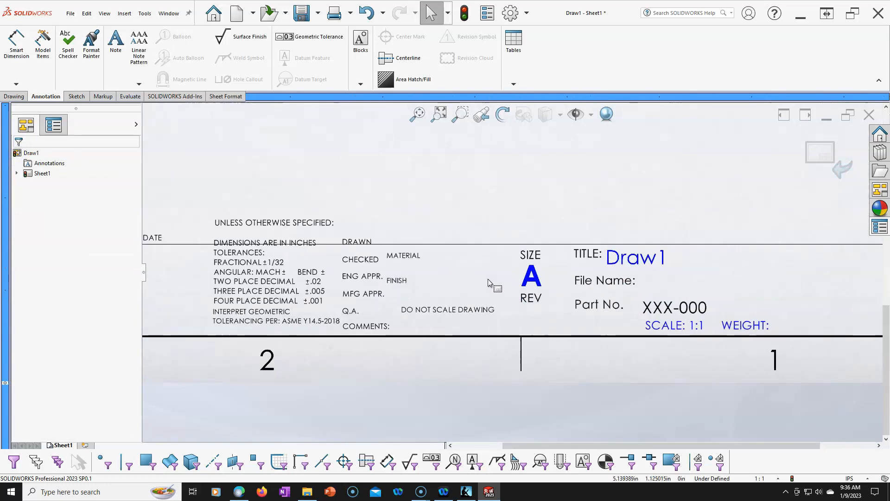
pyautogui.click(809, 141)
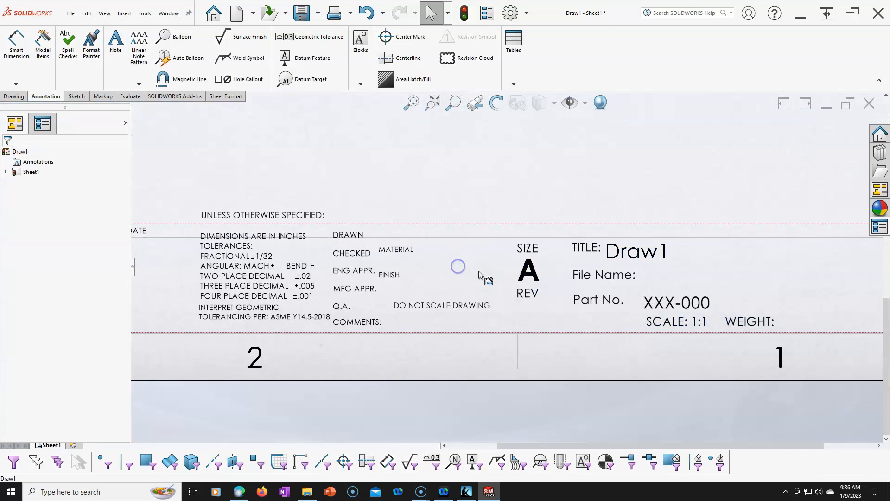
# - Open the title block data on the sheet and check whether the REV and FINISH fields can be edited
pyautogui.scroll(2, 499, 271)
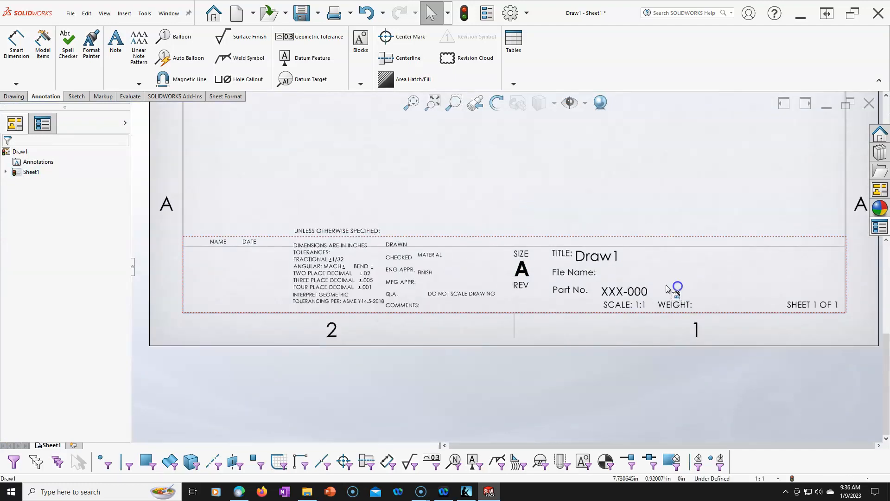
pyautogui.doubleClick(630, 290)
pyautogui.click(506, 297)
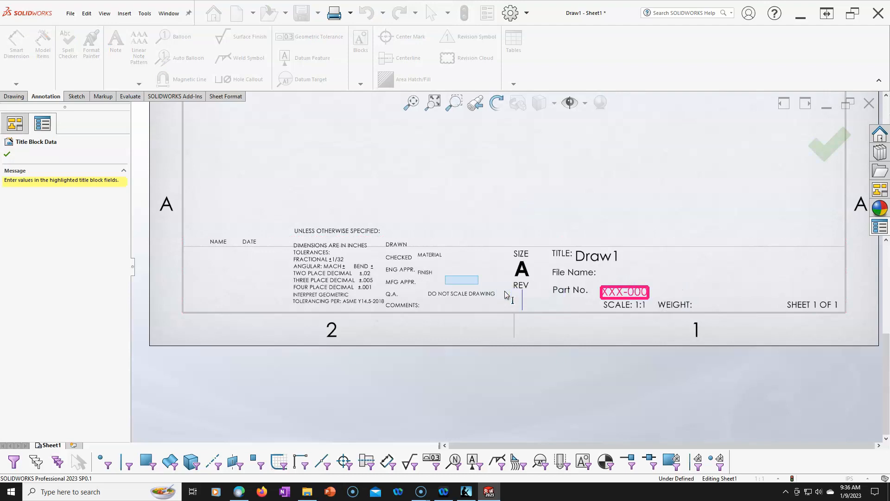
pyautogui.click(462, 281)
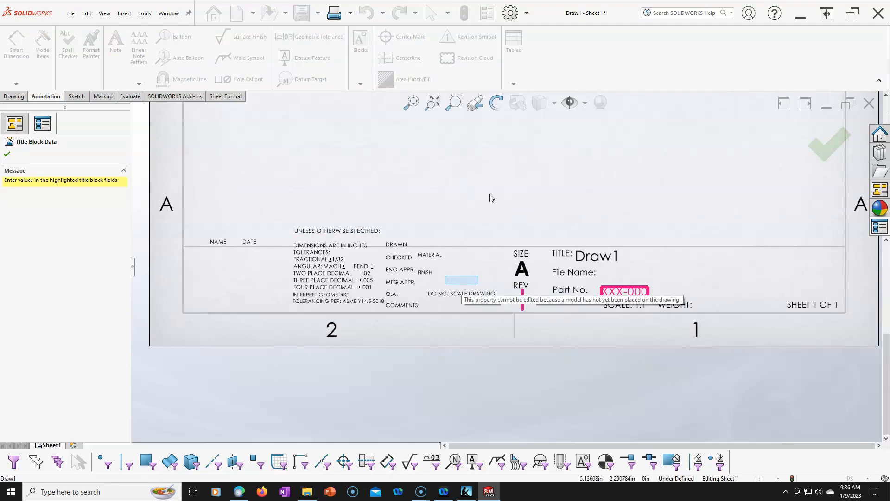
pyautogui.click(811, 153)
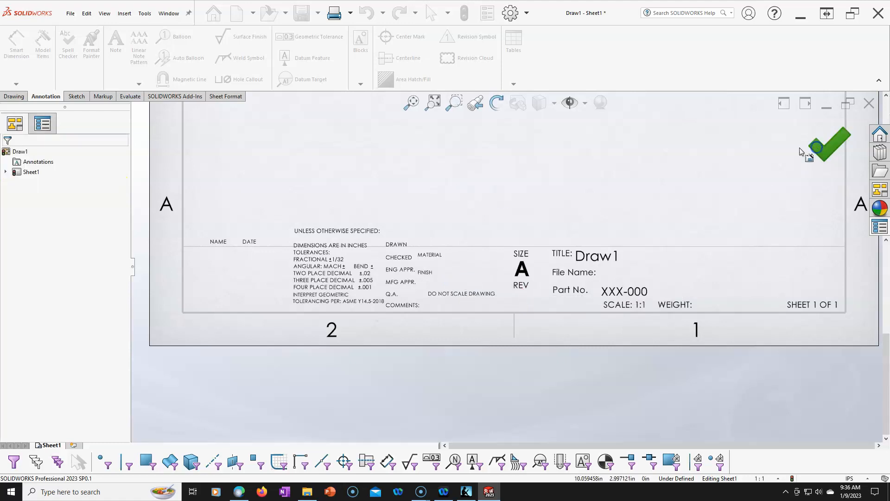
# - View the folder and file name offered for saving the sheet format, and close the dialog without saving
pyautogui.scroll(5, 533, 165)
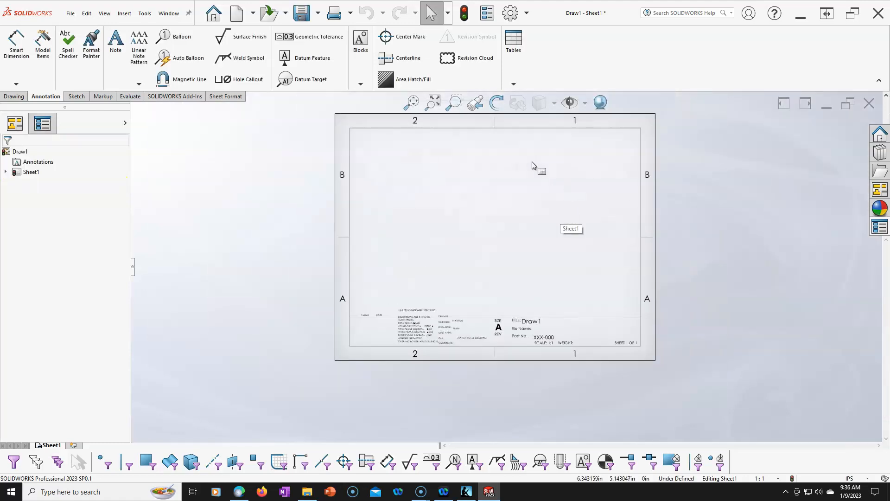
pyautogui.scroll(-3, 504, 336)
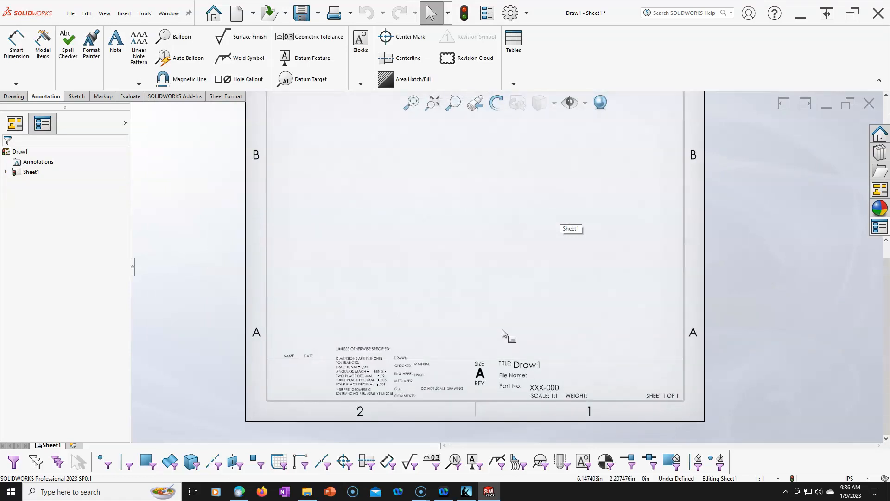
pyautogui.click(70, 13)
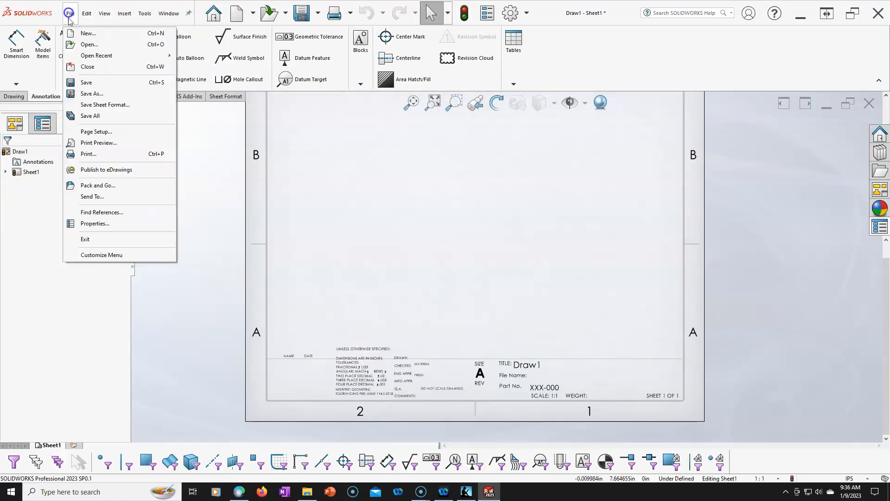
pyautogui.click(115, 105)
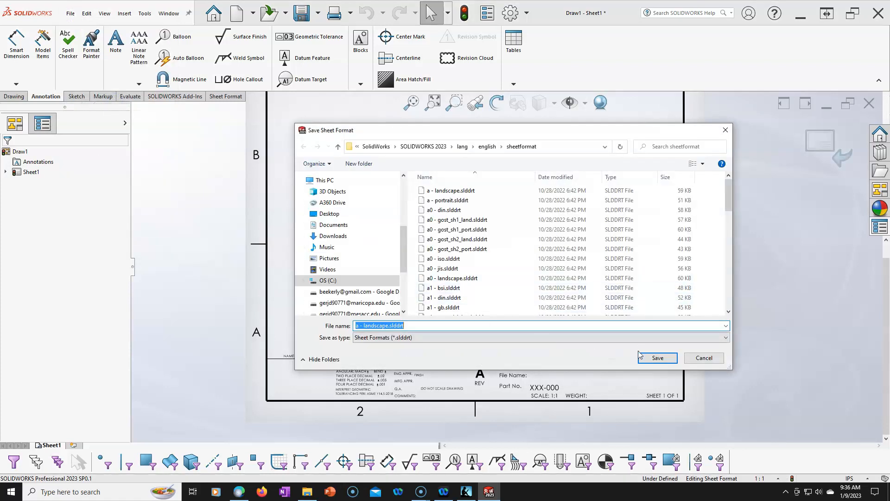
pyautogui.click(696, 357)
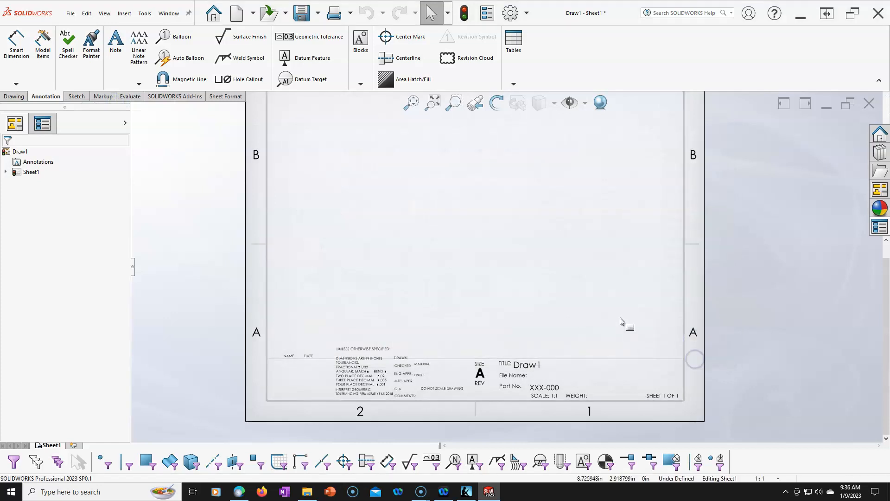
# - Examine the document properties for drafting standard, detailing, annotations, borders, dimensions, centerlines, DimXpert, tables and drawing sheets
pyautogui.click(514, 16)
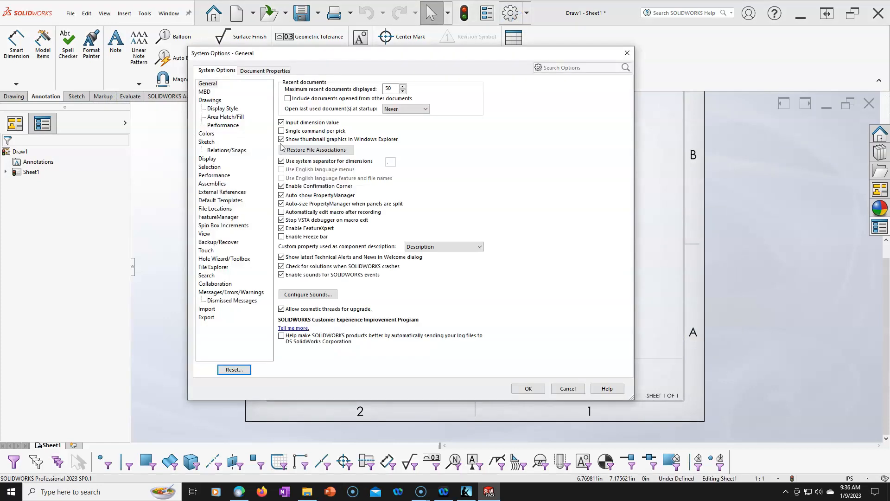
pyautogui.click(266, 73)
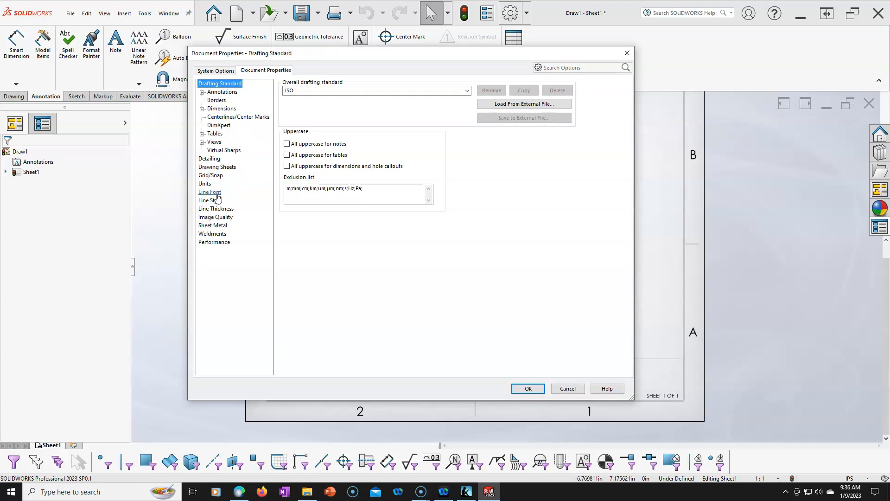
pyautogui.click(208, 159)
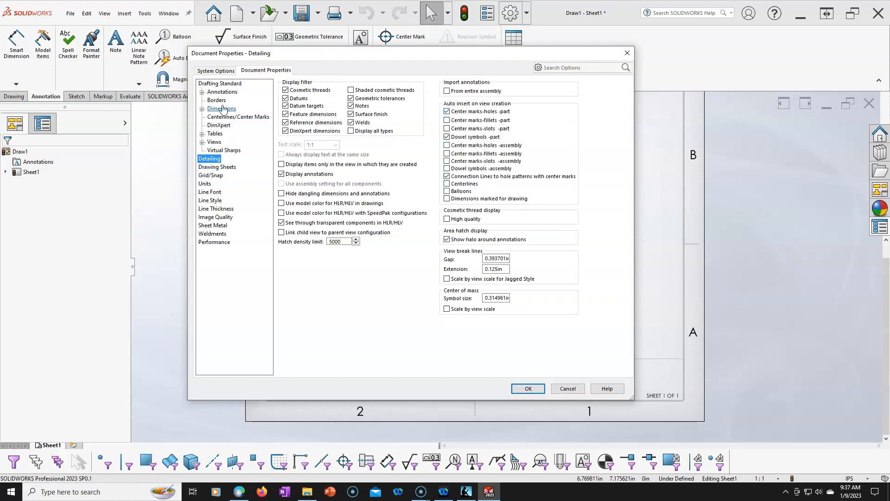
pyautogui.click(222, 92)
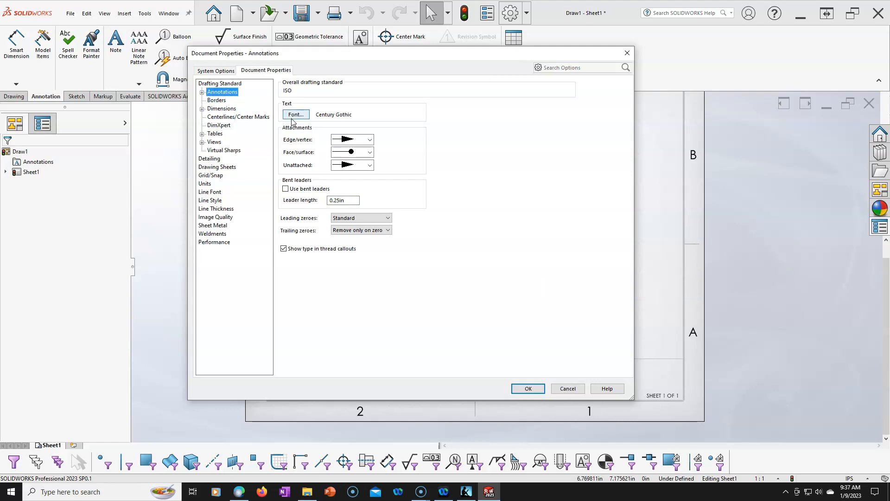
pyautogui.click(217, 102)
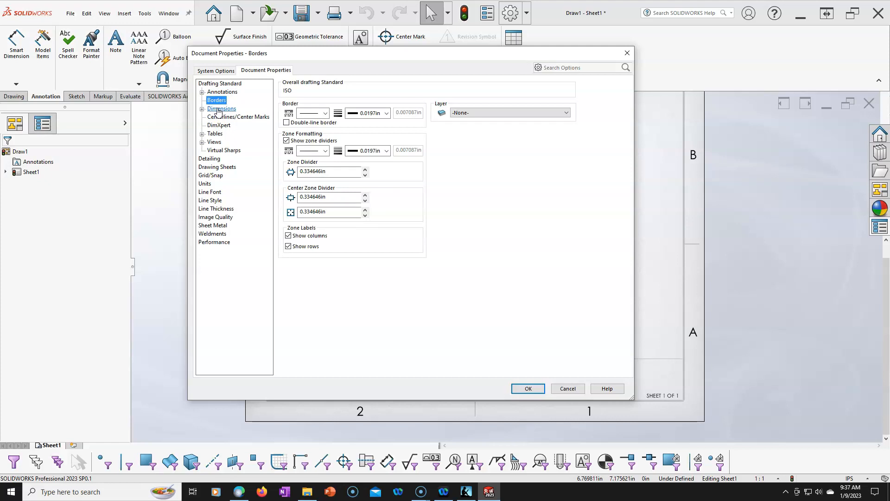
pyautogui.click(229, 109)
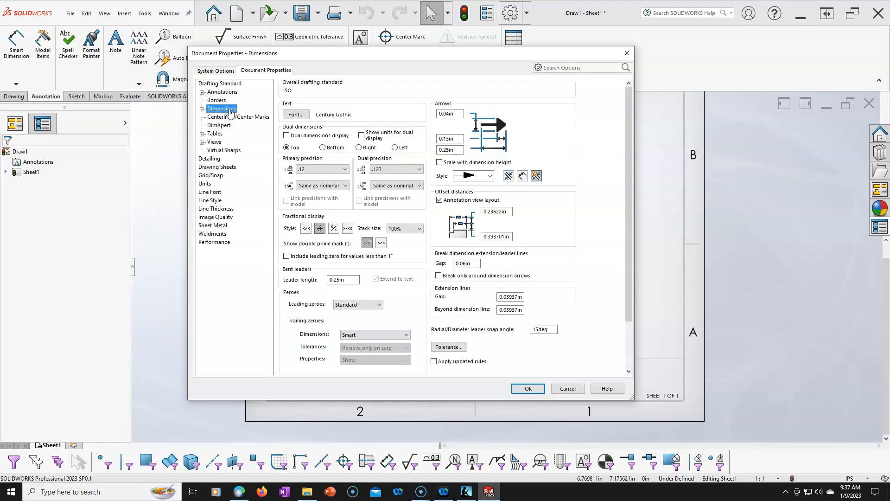
pyautogui.click(227, 119)
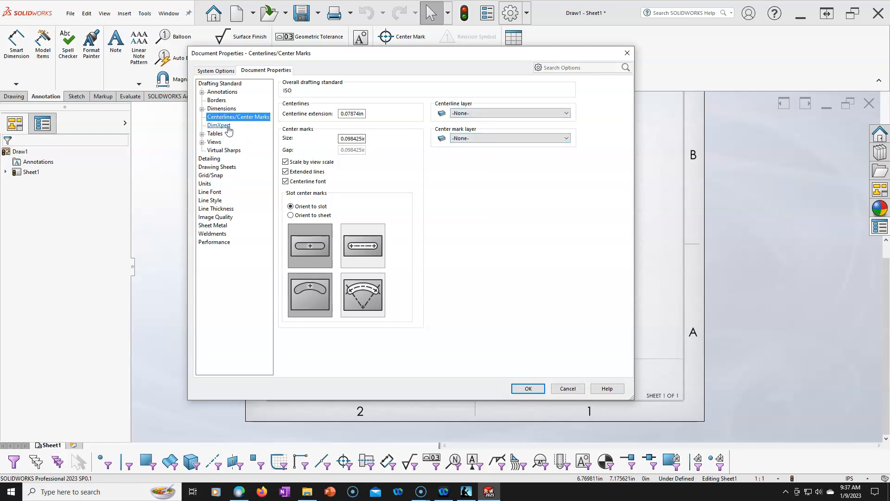
pyautogui.click(228, 127)
pyautogui.click(219, 135)
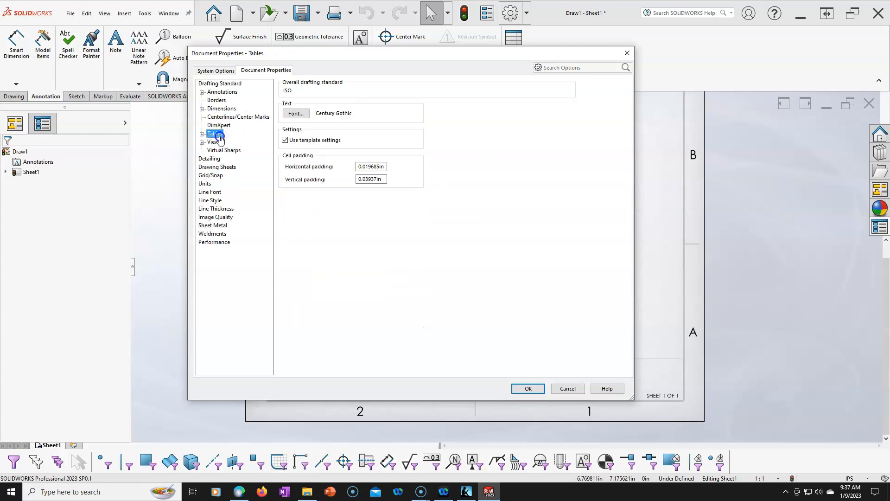
pyautogui.click(217, 167)
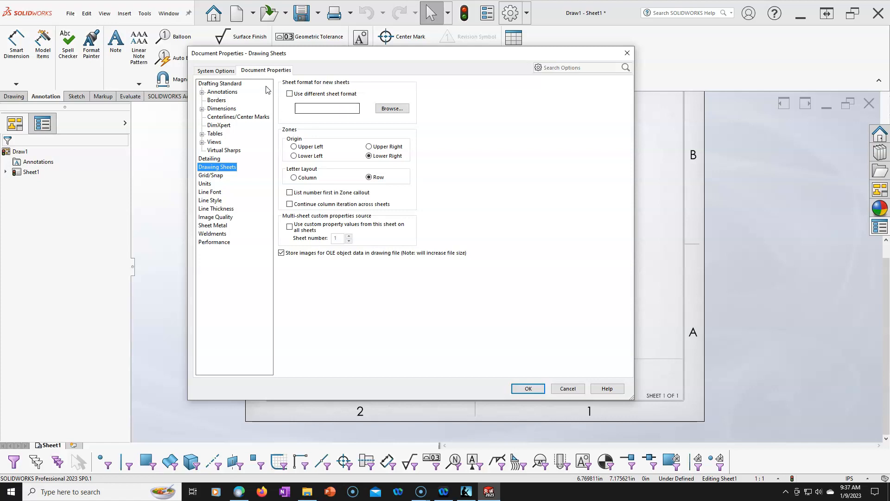
# - Close the document properties without changes and save the sheet format as MY a - landscape.slddrt in the sheetformat folder
pyautogui.click(567, 389)
pyautogui.scroll(1, 556, 239)
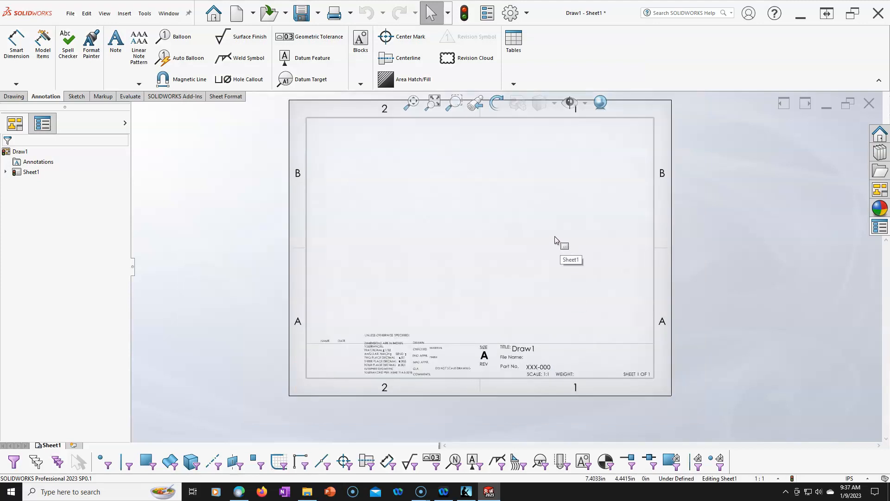
pyautogui.scroll(-1, 494, 197)
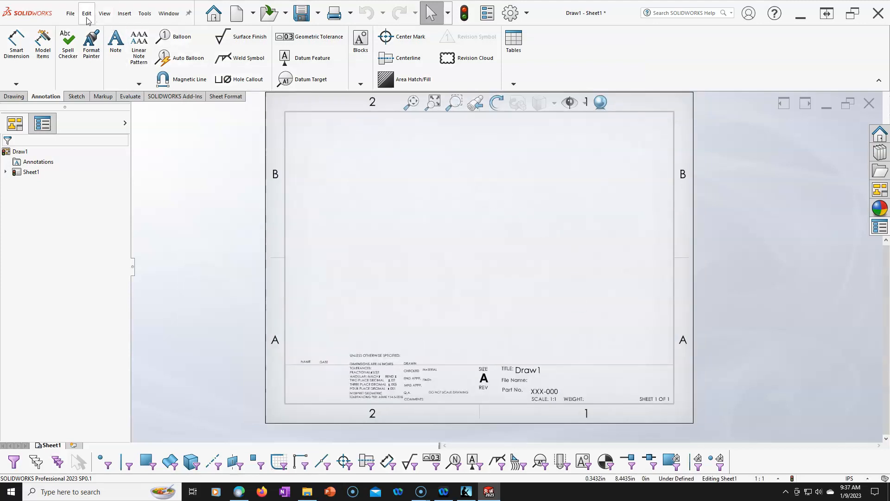
pyautogui.click(71, 13)
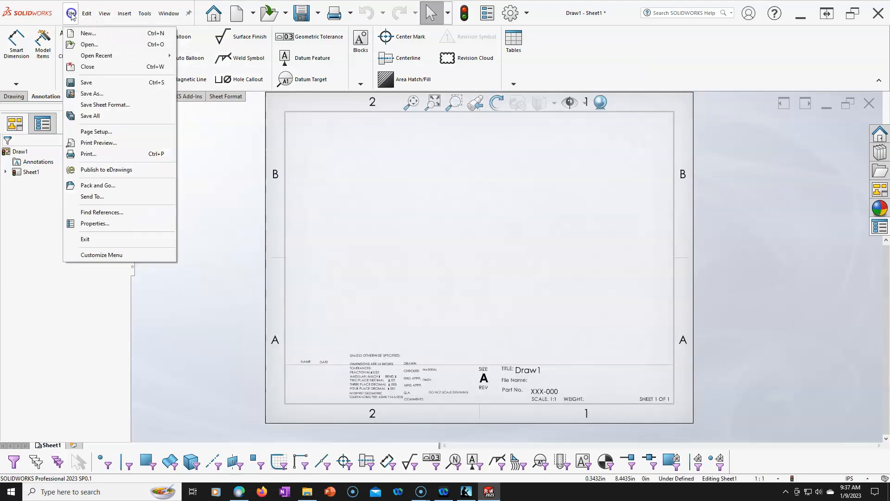
pyautogui.click(92, 105)
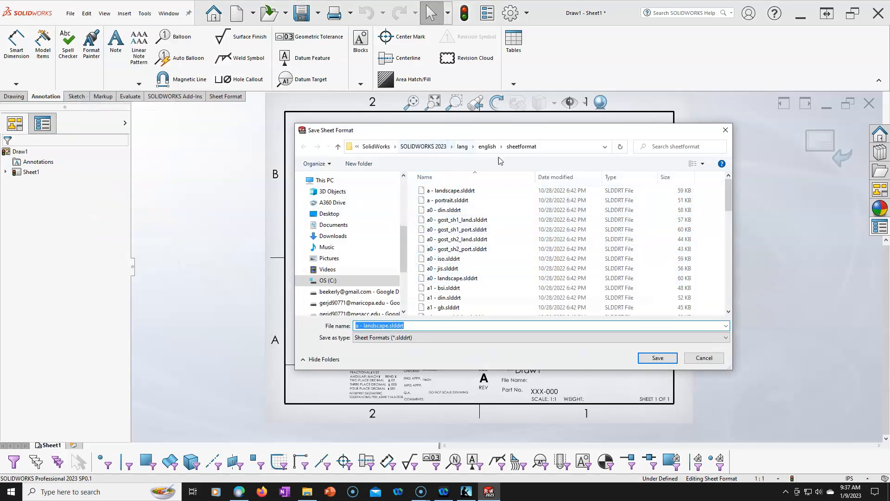
pyautogui.click(356, 327)
pyautogui.write('MY')
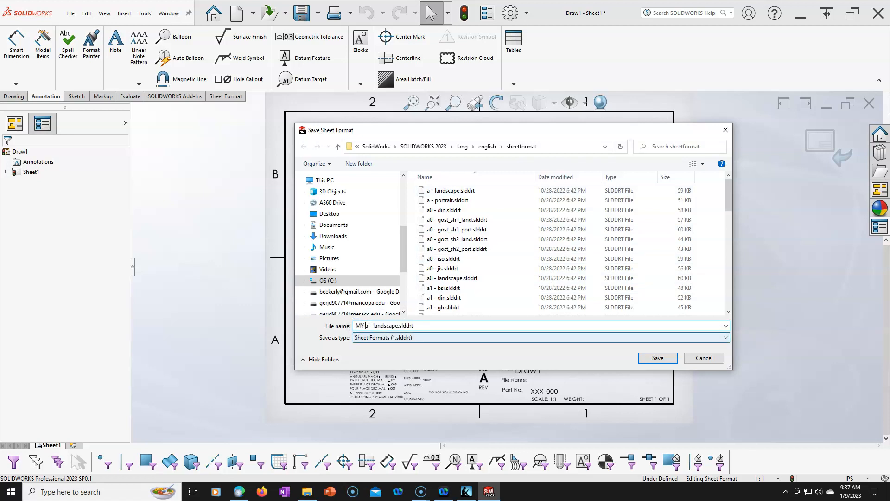
pyautogui.click(652, 357)
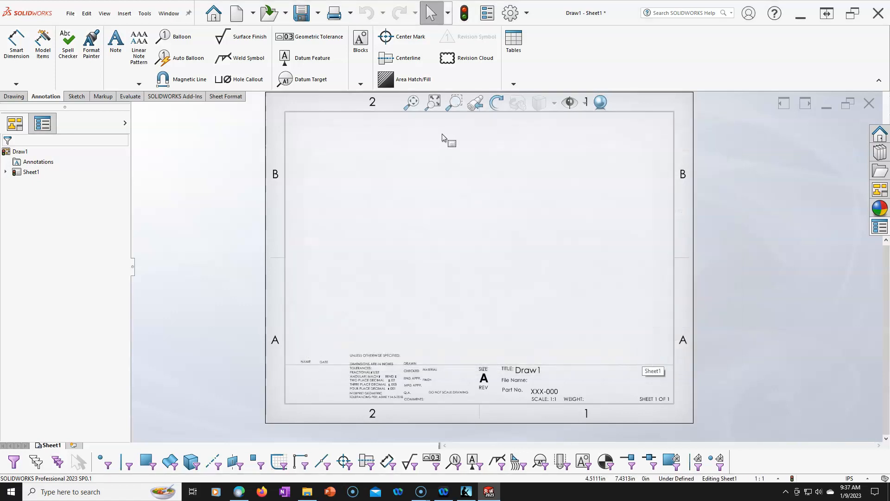
# - Check the sheet properties for MY a - landscape among the standard sheet sizes, and close them without changes
pyautogui.rightClick(396, 167)
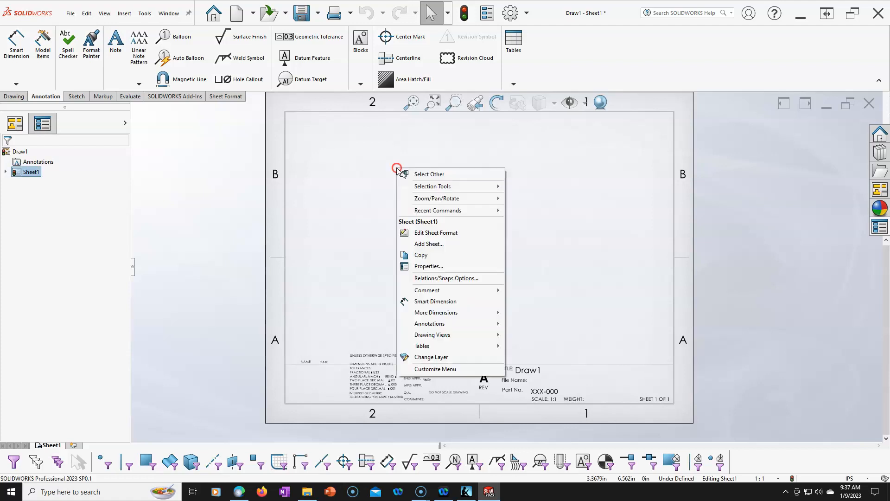
pyautogui.click(441, 268)
pyautogui.moveTo(320, 149); pyautogui.dragTo(319, 172)
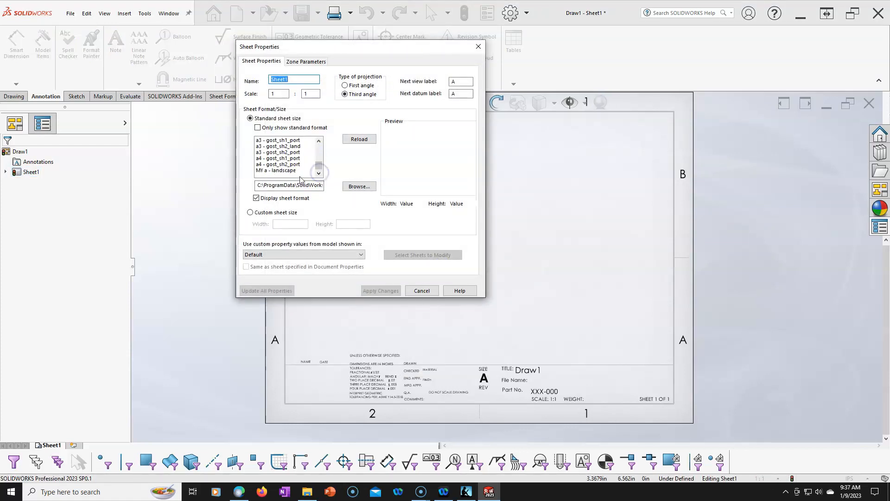
pyautogui.click(421, 291)
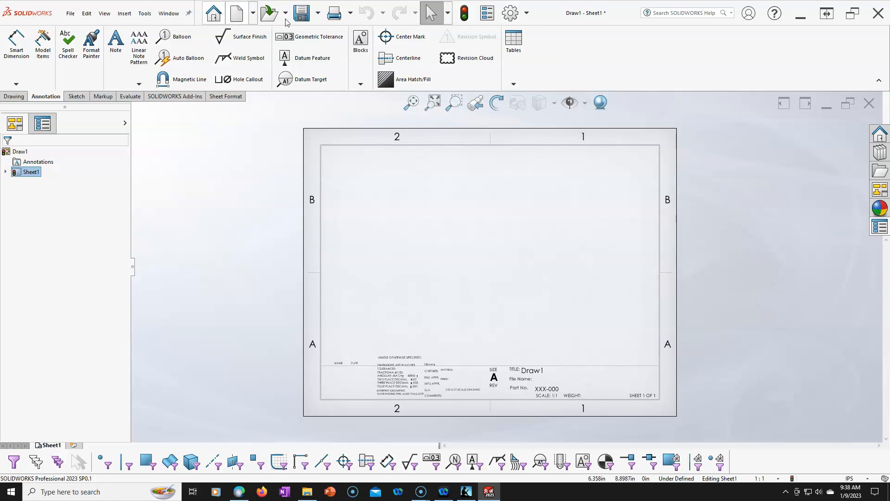
# - Start saving the drawing under a new name with the Drawing Templates (*.drwdot) file type
pyautogui.click(70, 13)
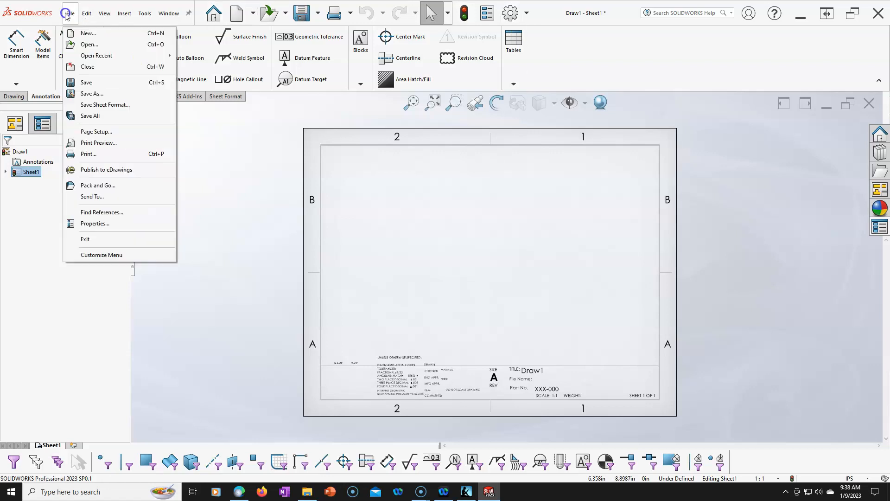
pyautogui.click(92, 94)
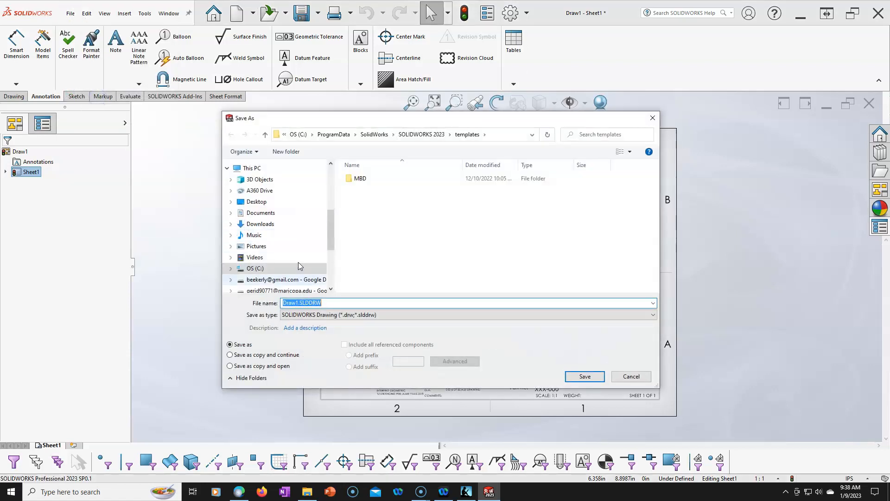
pyautogui.click(313, 314)
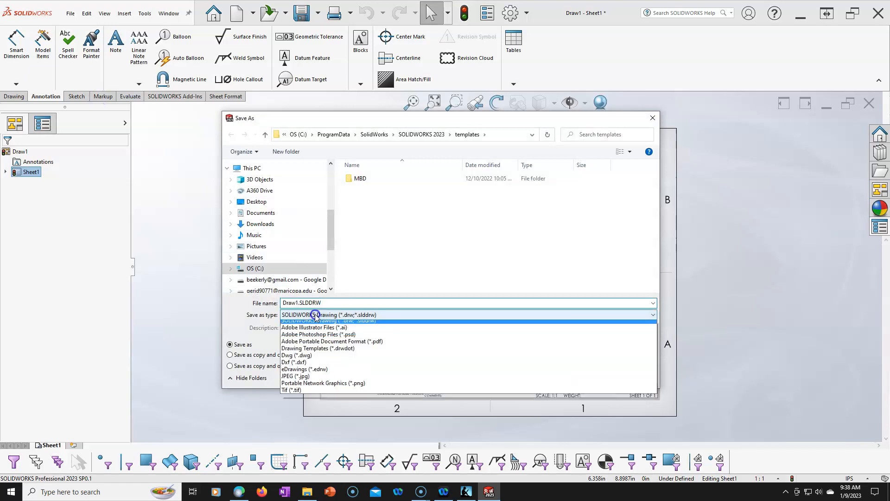
pyautogui.click(321, 352)
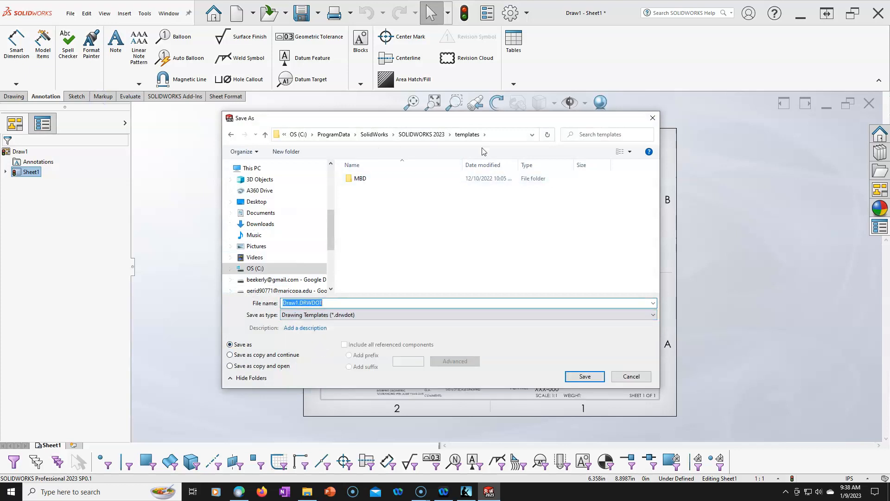
# - Name the drawing template MY a-landscape Inch.DRWDOT and save it in the SOLIDWORKS 2023 templates folder
pyautogui.click(296, 303)
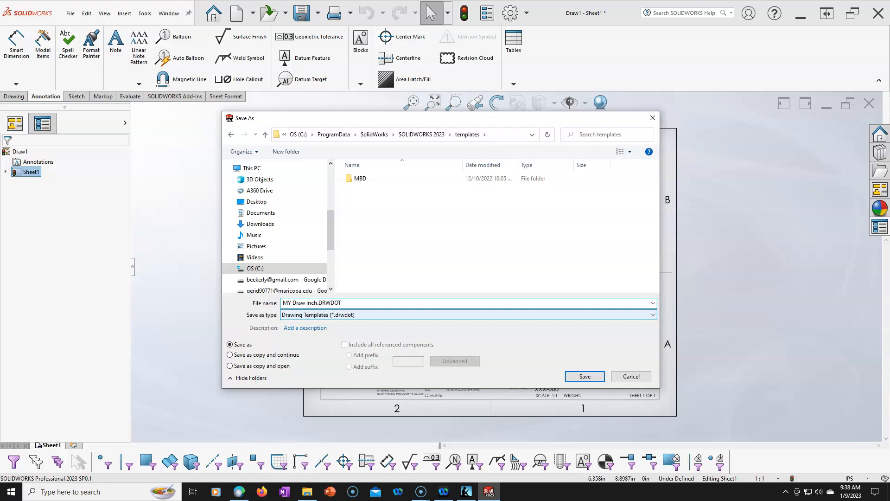
pyautogui.write('A')
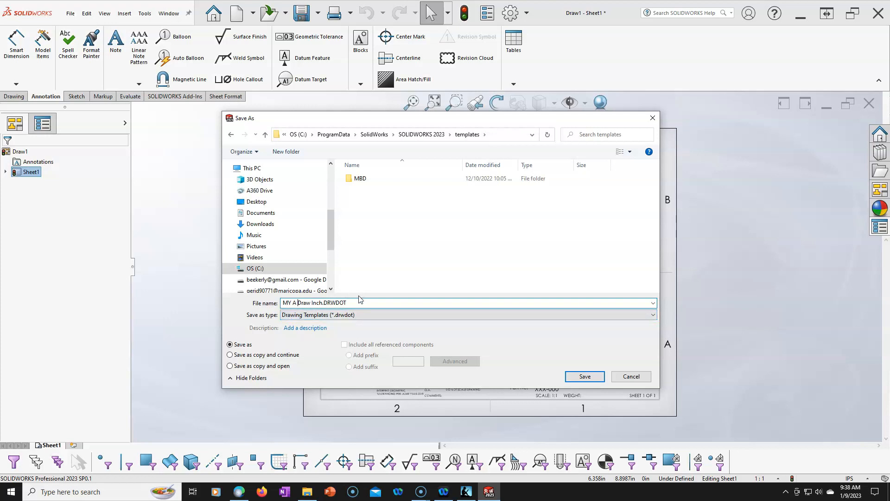
pyautogui.press('Delete')
pyautogui.press('Delete')
pyautogui.press('Delete')
pyautogui.press('Delete')
pyautogui.press('Delete')
pyautogui.press('BackSpace')
pyautogui.press('BackSpace')
pyautogui.write('a-landscape')
pyautogui.click(584, 376)
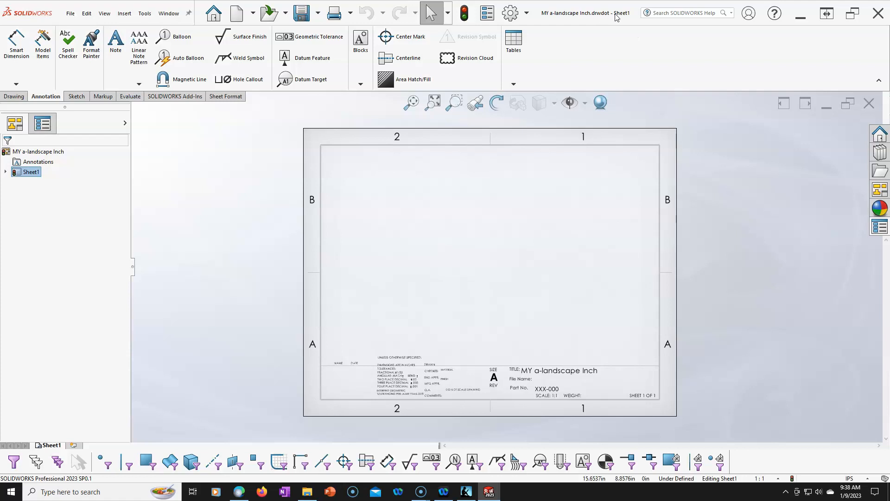
# - Close the template, create a new drawing from the MY a-landscape Inch template, and cancel the model view insertion
pyautogui.click(869, 103)
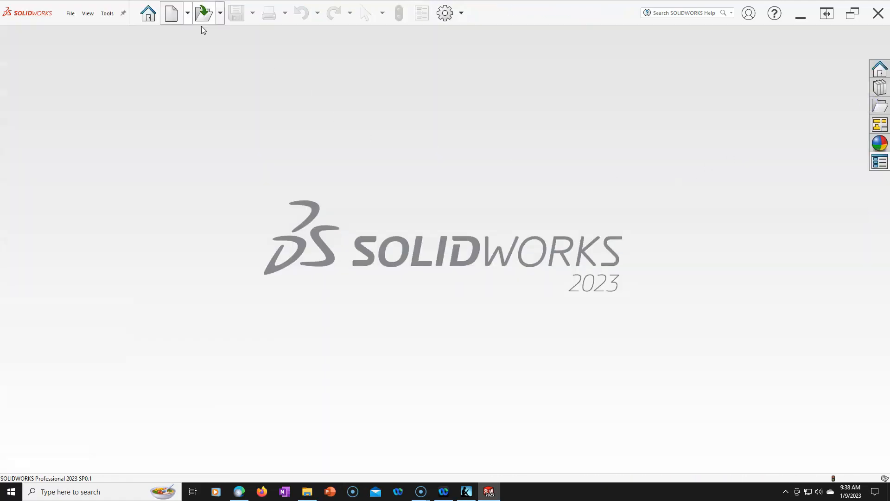
pyautogui.click(171, 13)
pyautogui.click(239, 56)
pyautogui.click(290, 53)
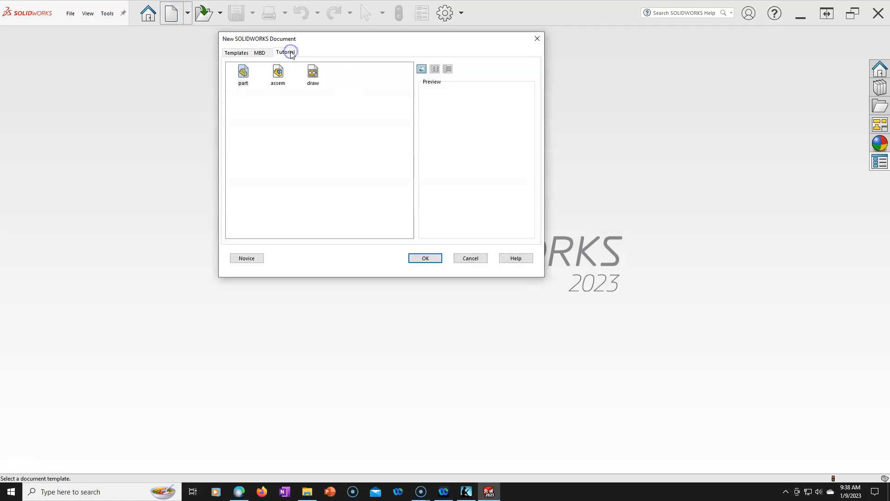
pyautogui.click(242, 53)
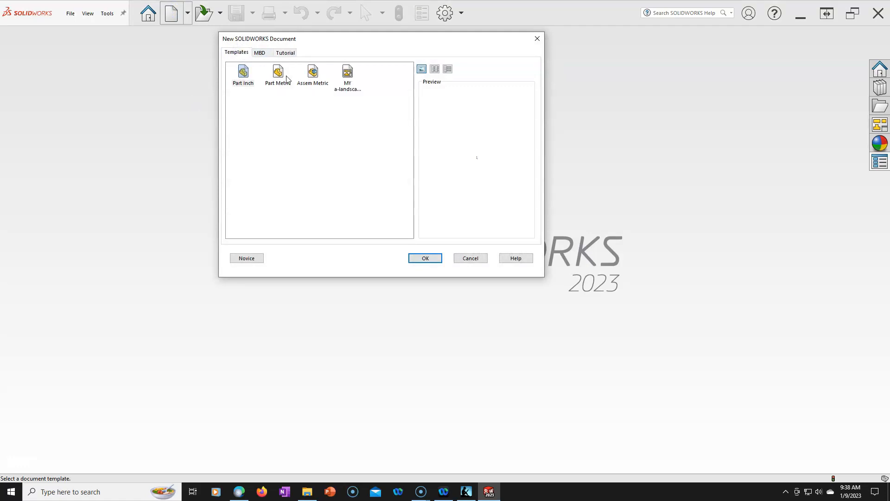
pyautogui.click(346, 81)
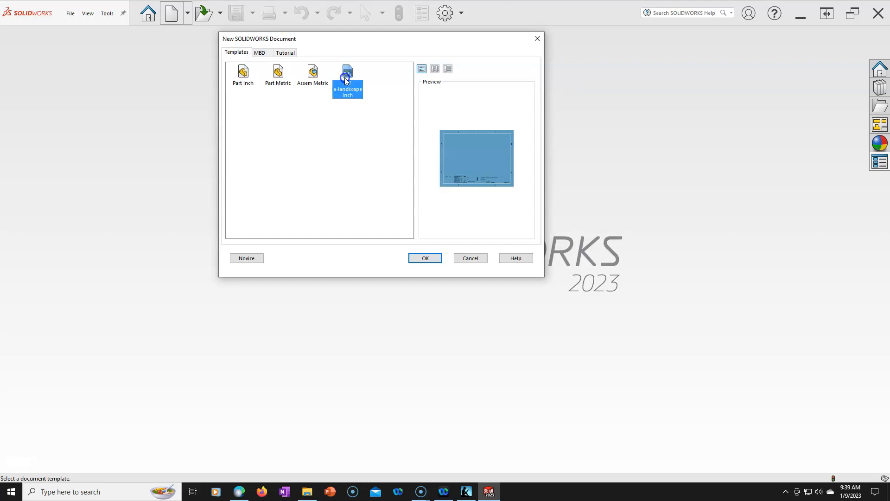
pyautogui.click(416, 258)
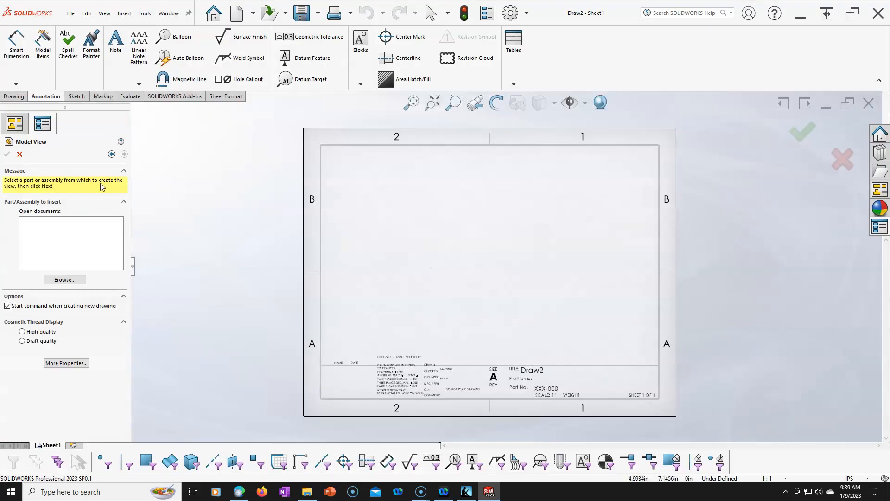
pyautogui.click(20, 154)
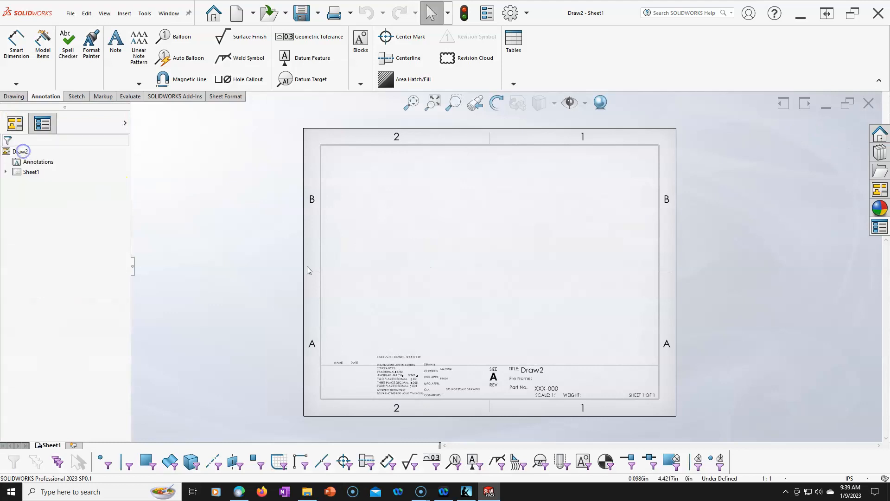
# - Open the new drawing's title block data to check its editable fields, and accept it without entering values
pyautogui.scroll(-2, 546, 384)
pyautogui.doubleClick(539, 369)
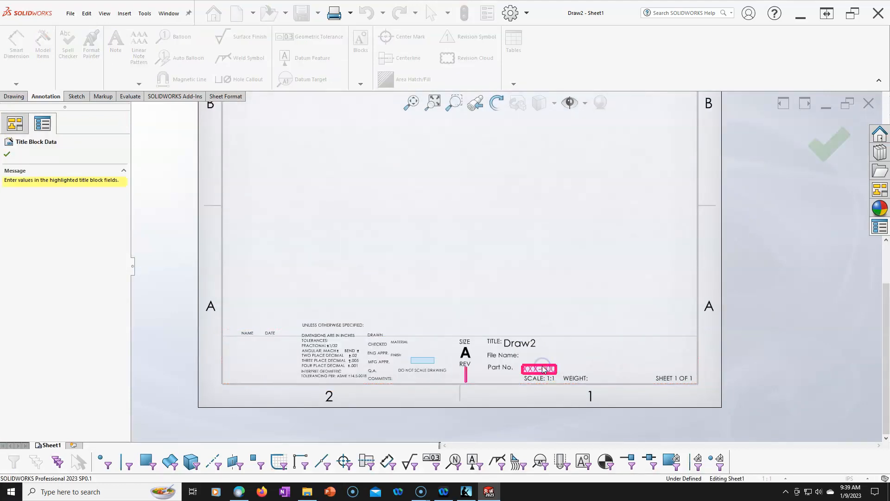
pyautogui.scroll(4, 672, 255)
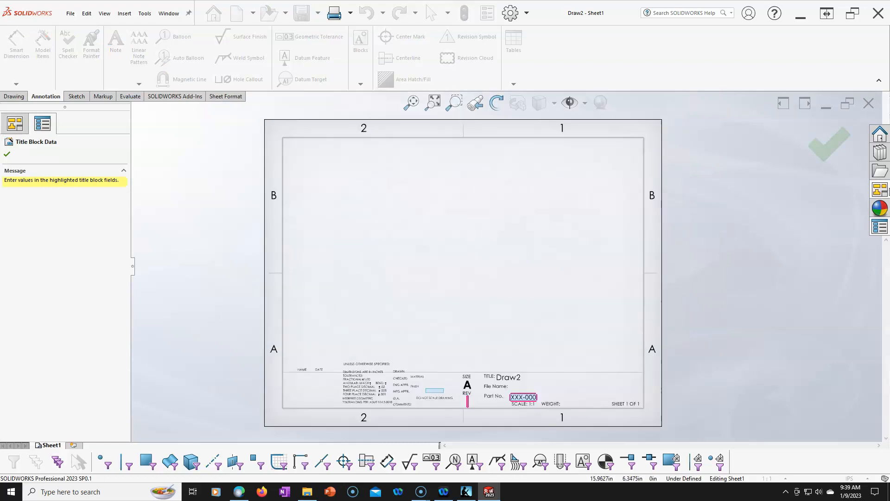
pyautogui.click(829, 144)
pyautogui.click(561, 185)
pyautogui.scroll(4, 561, 185)
pyautogui.scroll(-2, 505, 317)
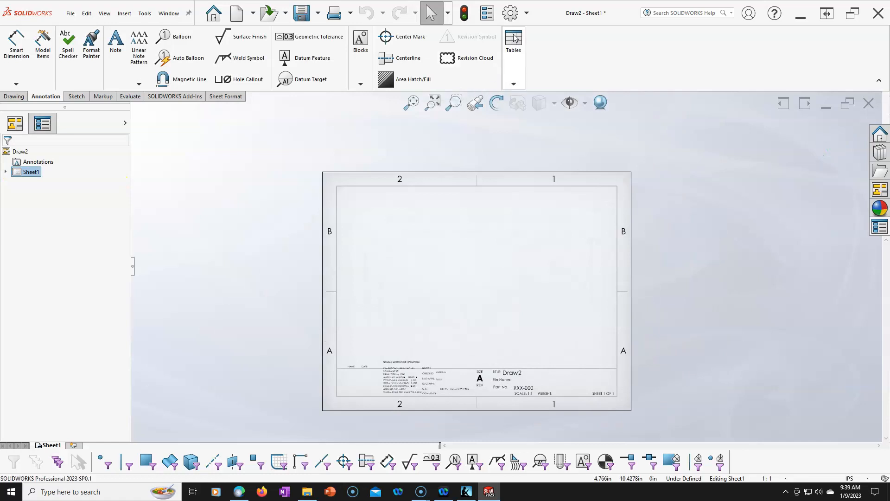
# - Enable a different sheet format for new sheets in the document properties and assign MY a - landscape.slddrt to it
pyautogui.click(510, 13)
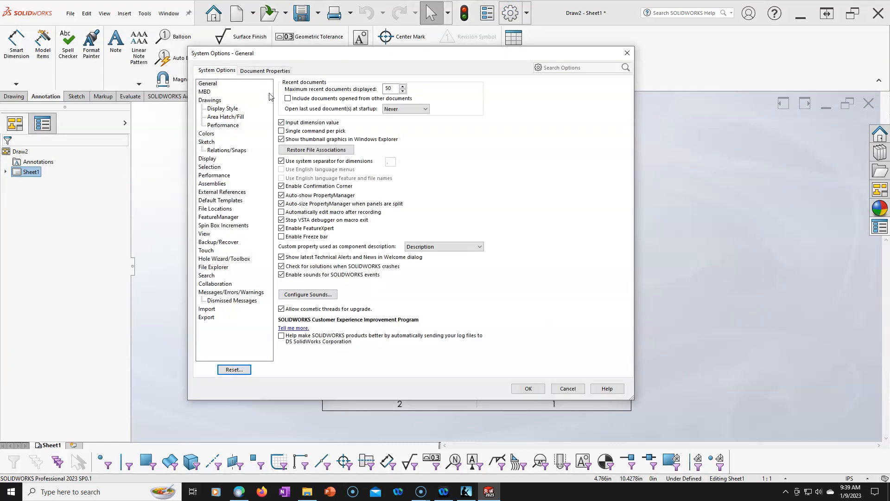
pyautogui.click(265, 70)
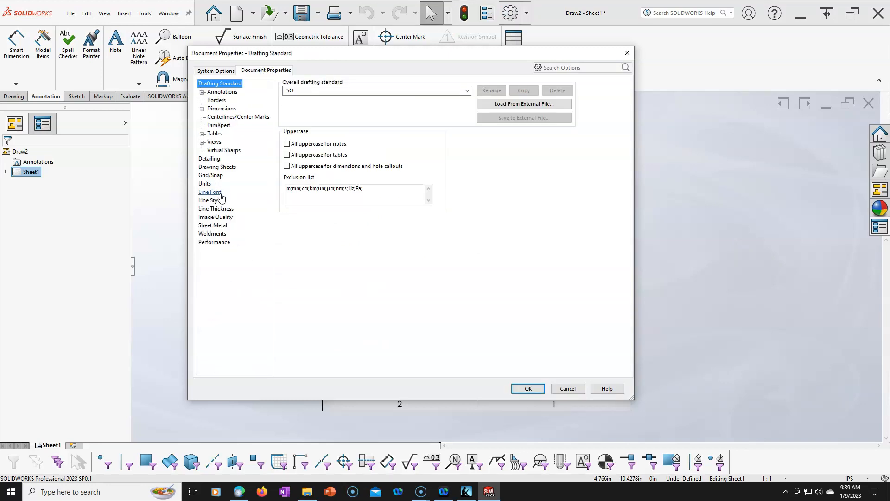
pyautogui.click(217, 167)
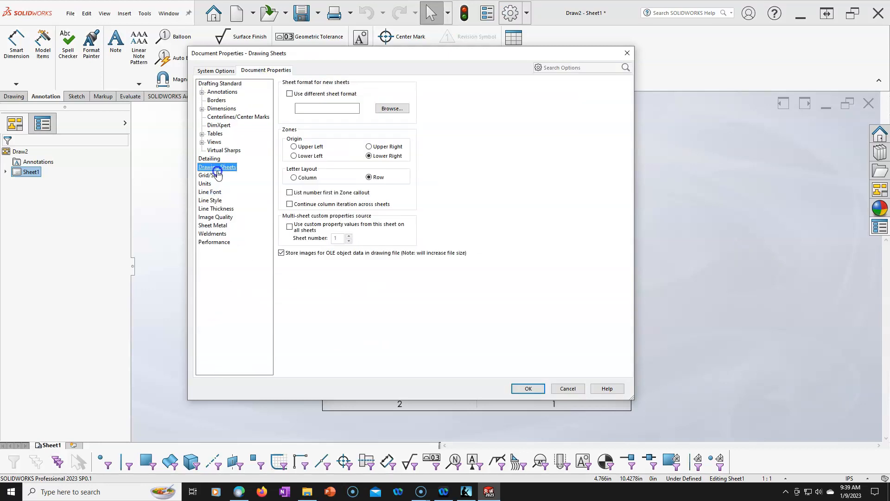
pyautogui.click(290, 94)
pyautogui.click(387, 109)
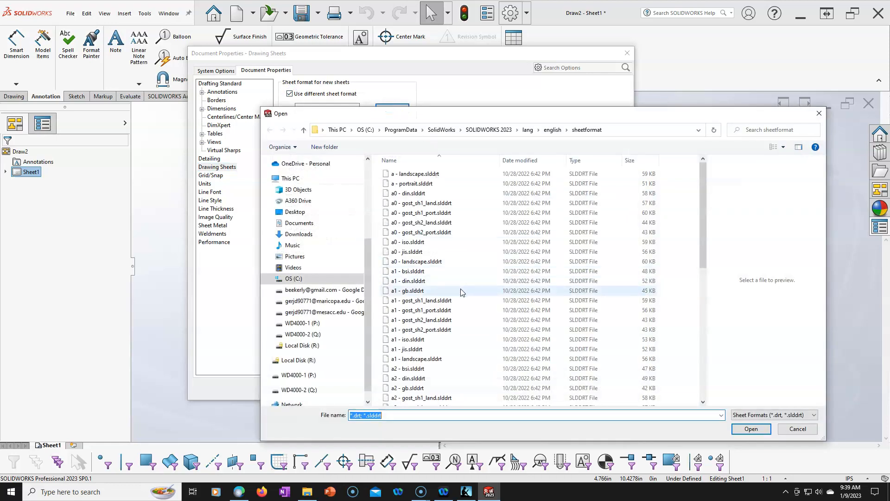
pyautogui.moveTo(702, 243); pyautogui.dragTo(713, 386)
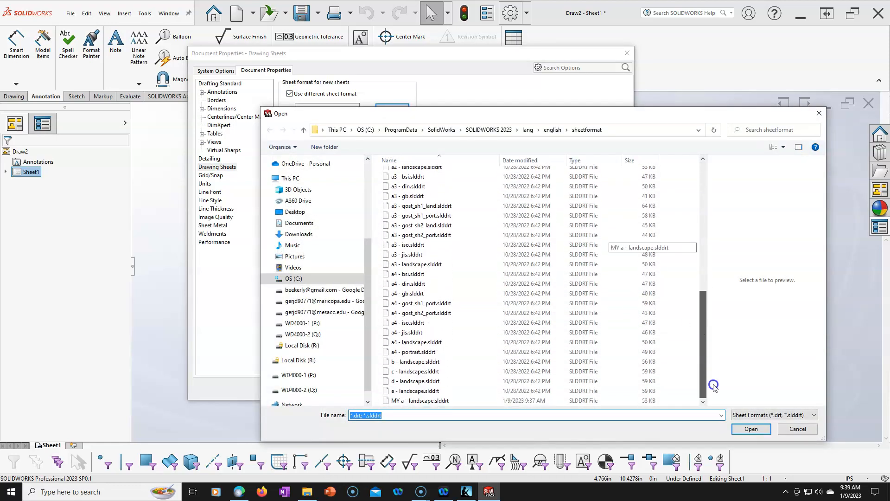
pyautogui.click(400, 401)
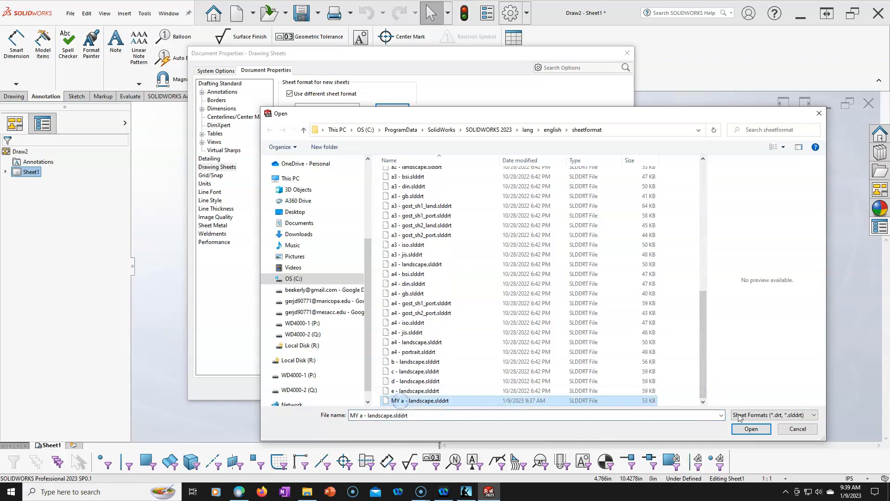
pyautogui.click(746, 429)
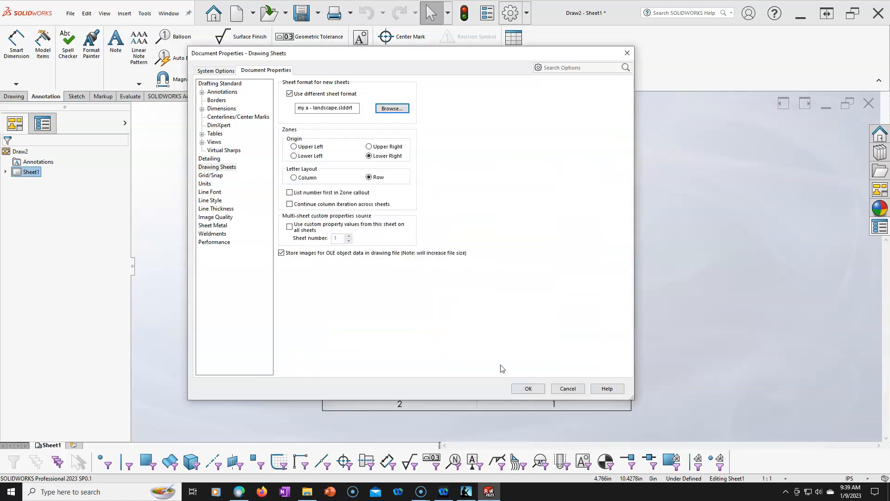
pyautogui.click(530, 388)
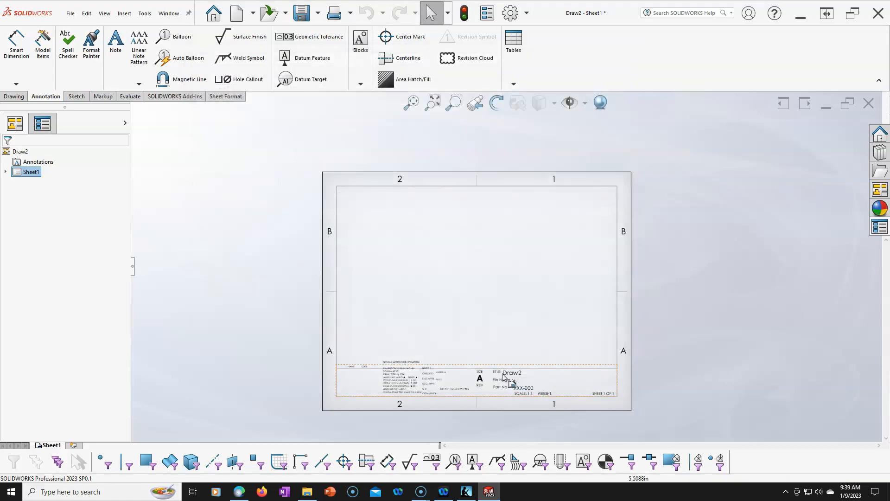
# - Display the Layer toolbar for the drawing
pyautogui.scroll(-2, 501, 376)
pyautogui.scroll(1, 492, 274)
pyautogui.scroll(-1, 492, 262)
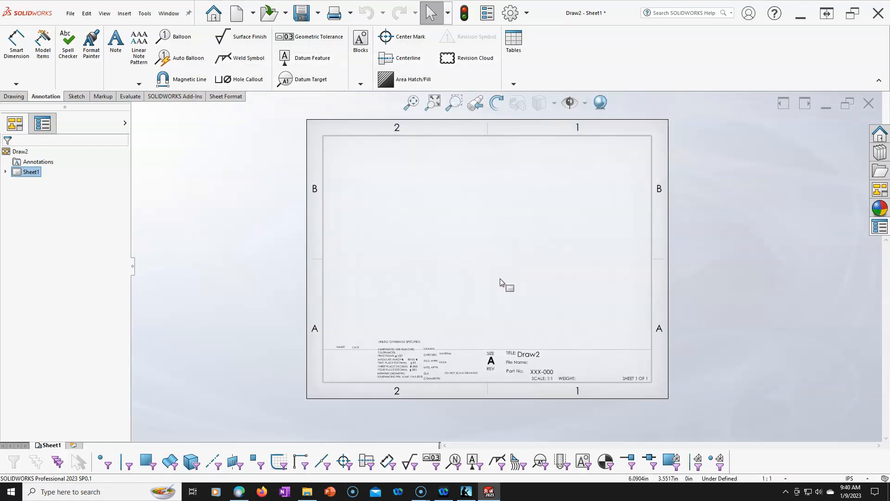
pyautogui.rightClick(745, 453)
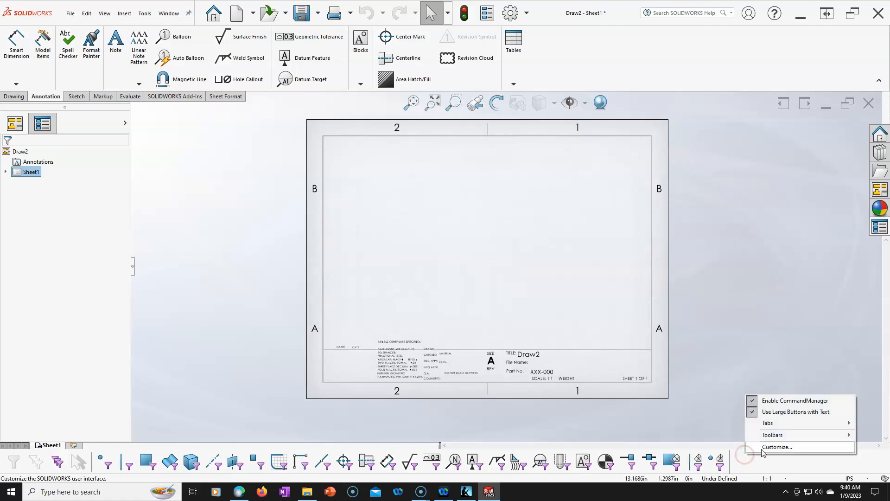
pyautogui.moveTo(771, 437)
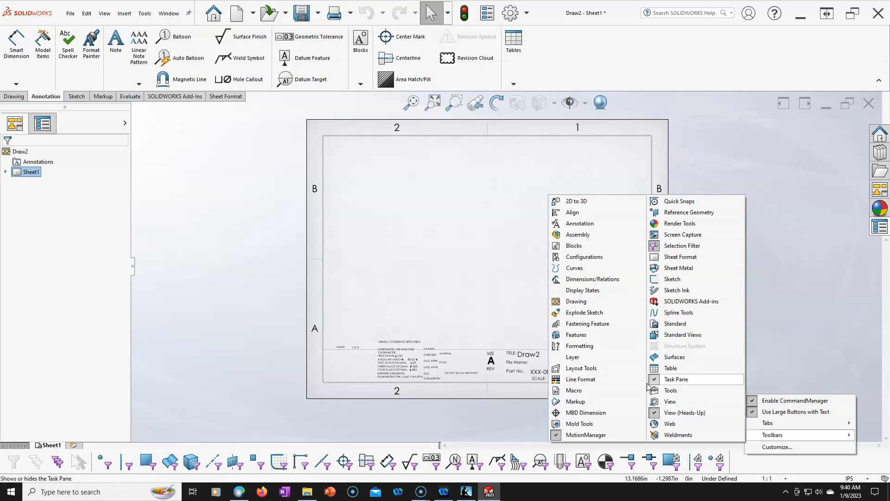
pyautogui.click(573, 357)
pyautogui.click(801, 371)
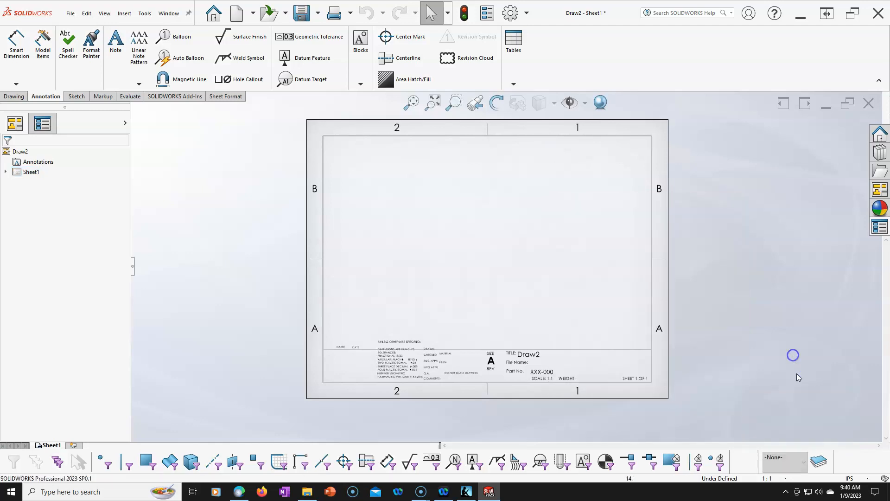
# - Create a drawing layer named Dims and give it a blue color
pyautogui.click(820, 462)
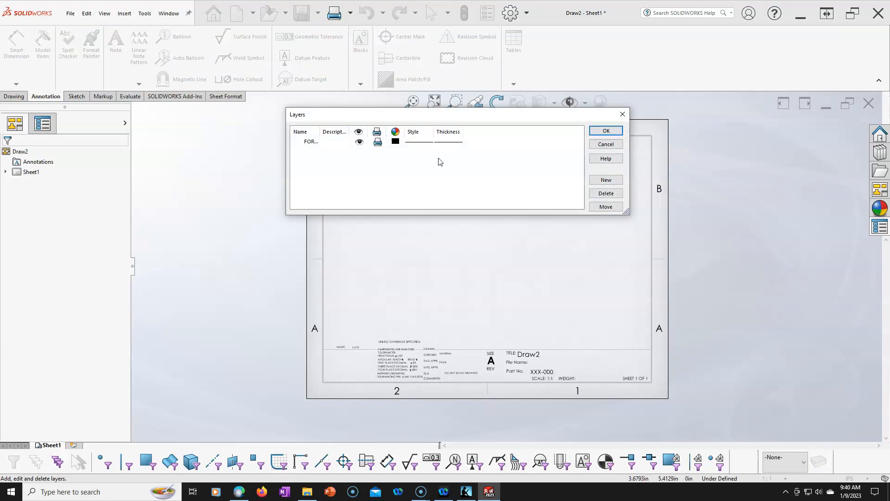
pyautogui.click(607, 179)
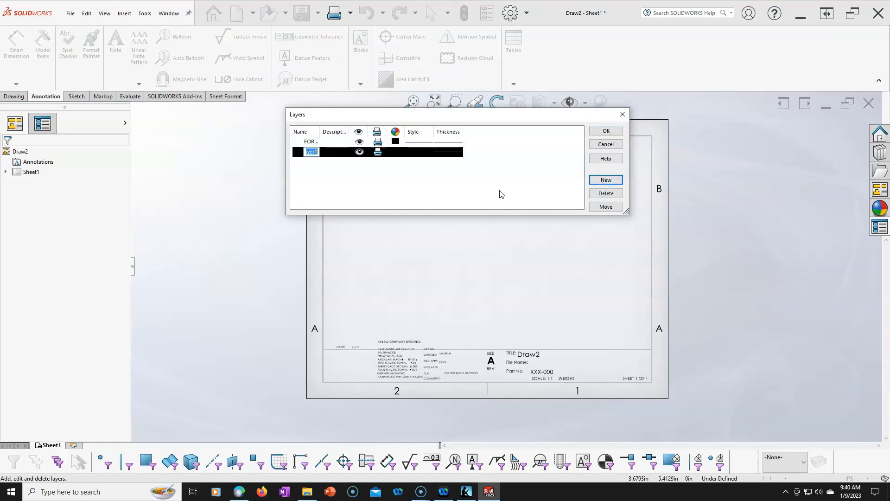
pyautogui.click(501, 194)
pyautogui.click(391, 154)
pyautogui.click(475, 115)
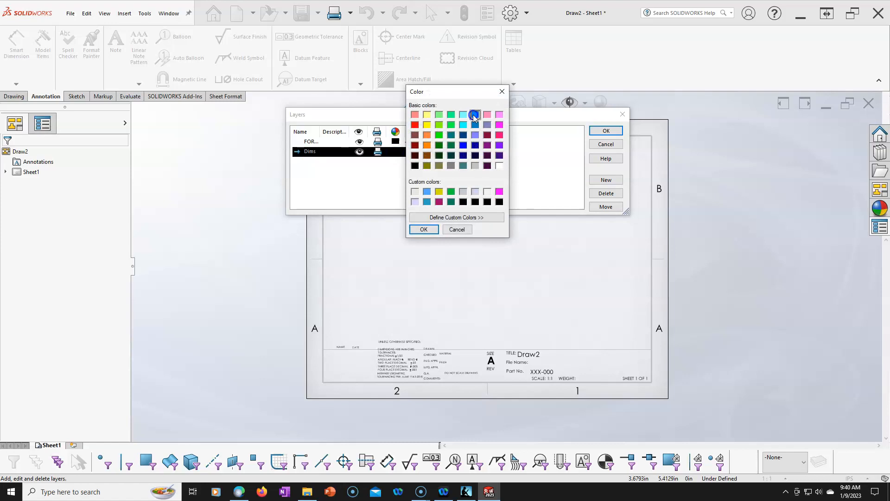
pyautogui.click(423, 229)
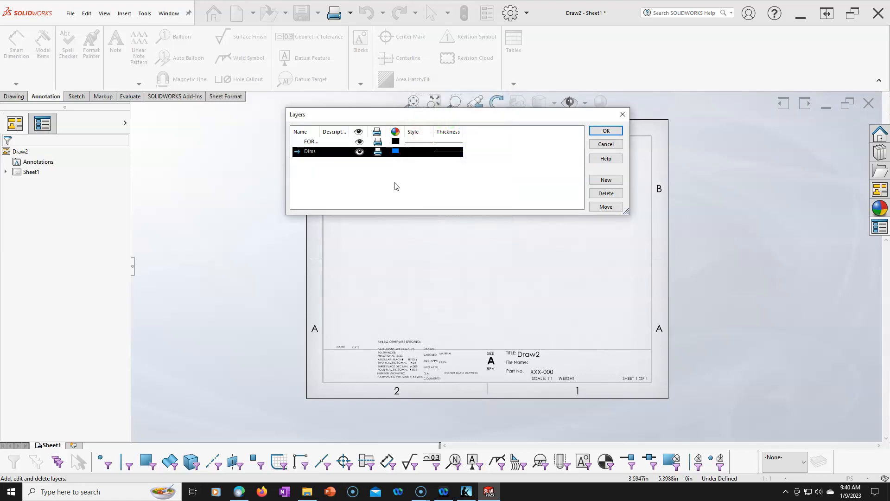
# - Add a layer named Center and give it a magenta color
pyautogui.click(606, 180)
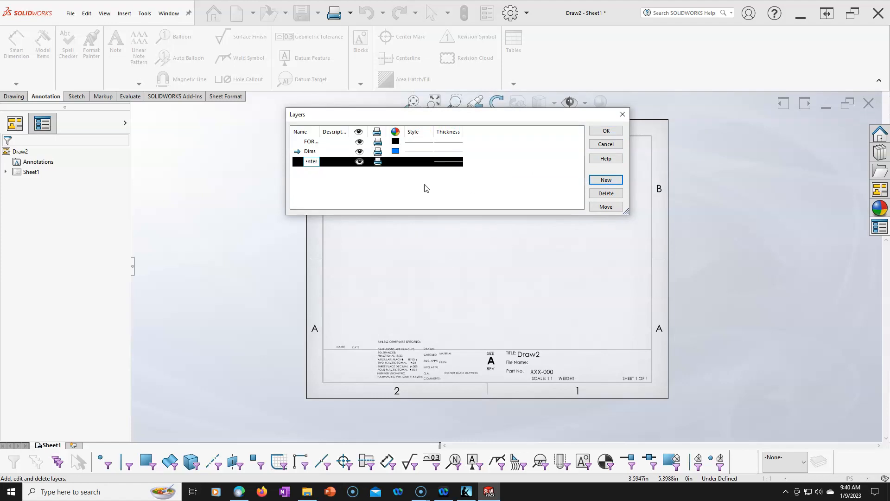
pyautogui.press('Return')
pyautogui.click(395, 161)
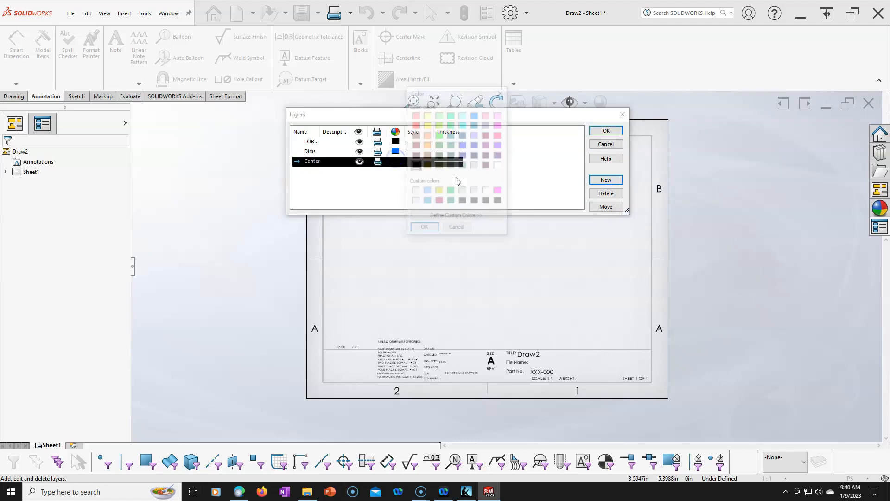
pyautogui.click(497, 124)
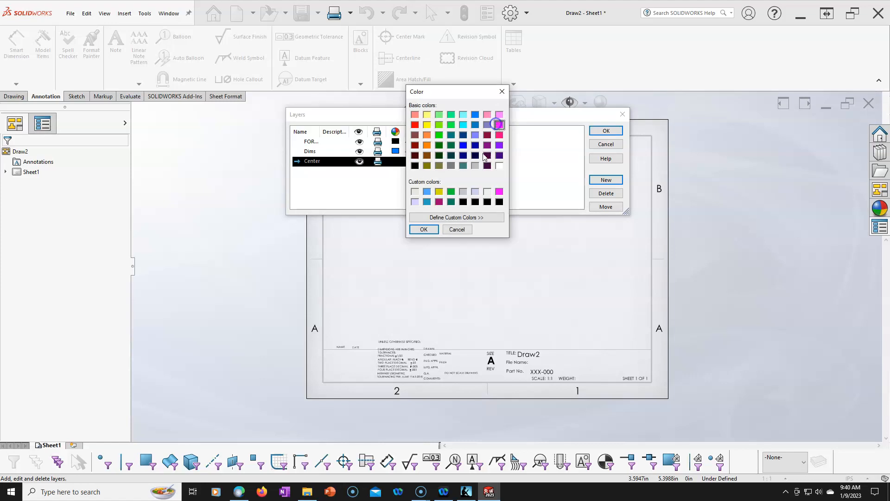
pyautogui.click(424, 229)
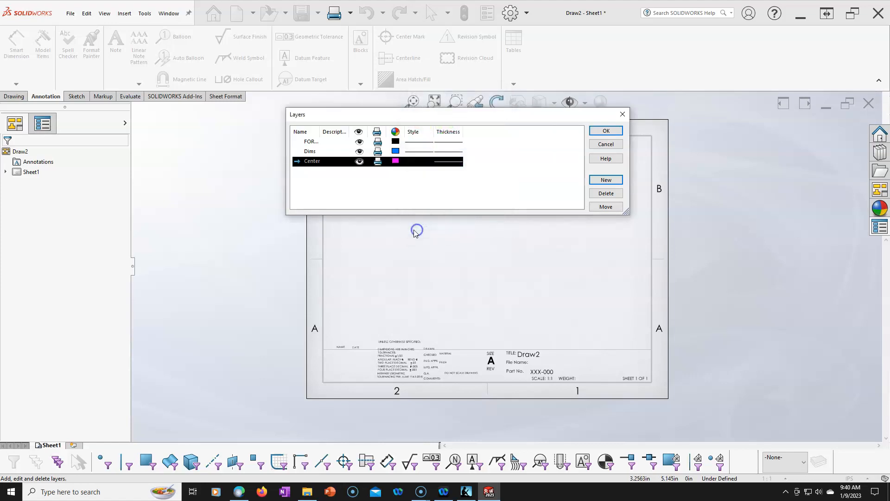
# - Add a layer named Hatch with a dark green color and accept the layer definitions
pyautogui.click(605, 183)
pyautogui.write('H')
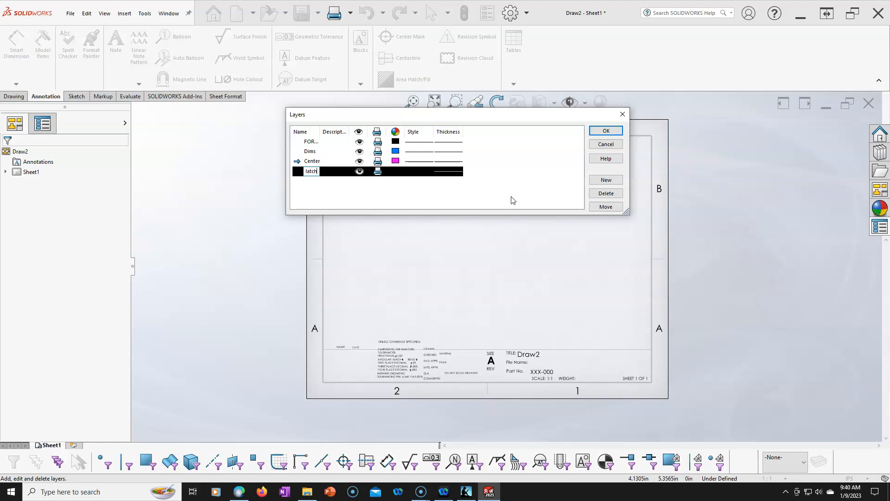
pyautogui.press('Return')
pyautogui.click(395, 171)
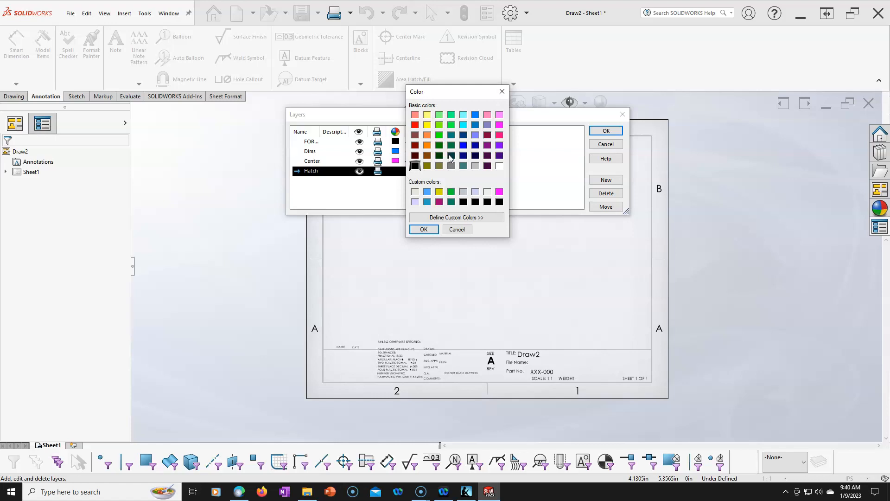
pyautogui.click(424, 229)
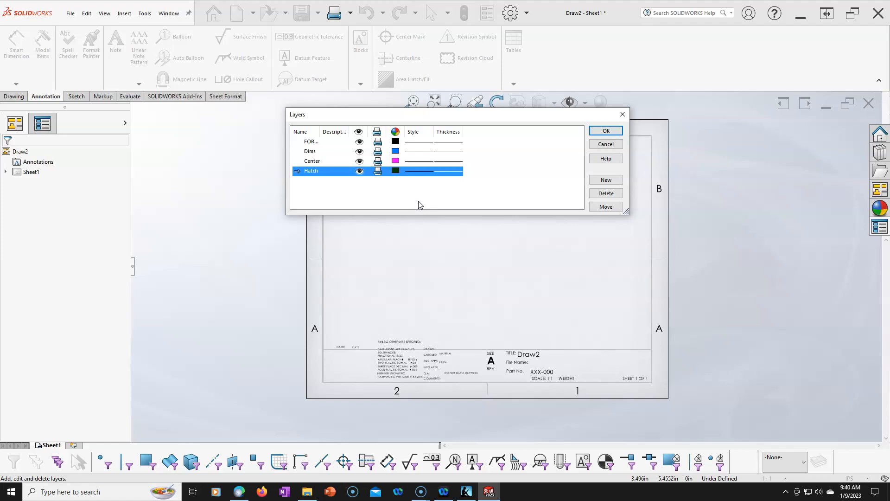
pyautogui.click(604, 131)
# - Set the drawing's active layer to -Per Standard-
pyautogui.click(580, 259)
pyautogui.scroll(-1, 513, 178)
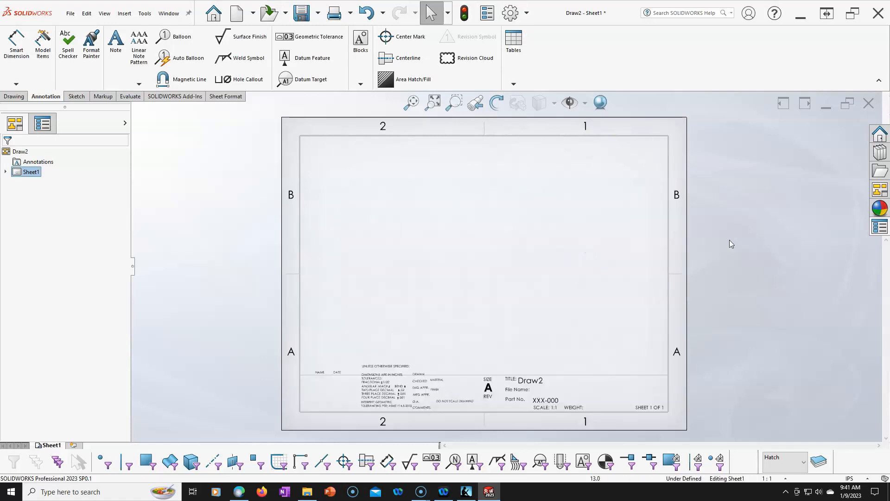
pyautogui.click(803, 464)
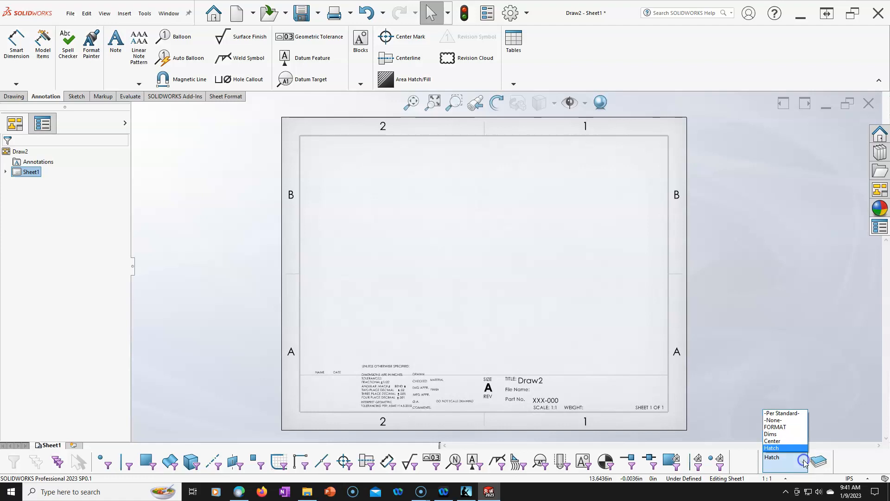
pyautogui.click(781, 414)
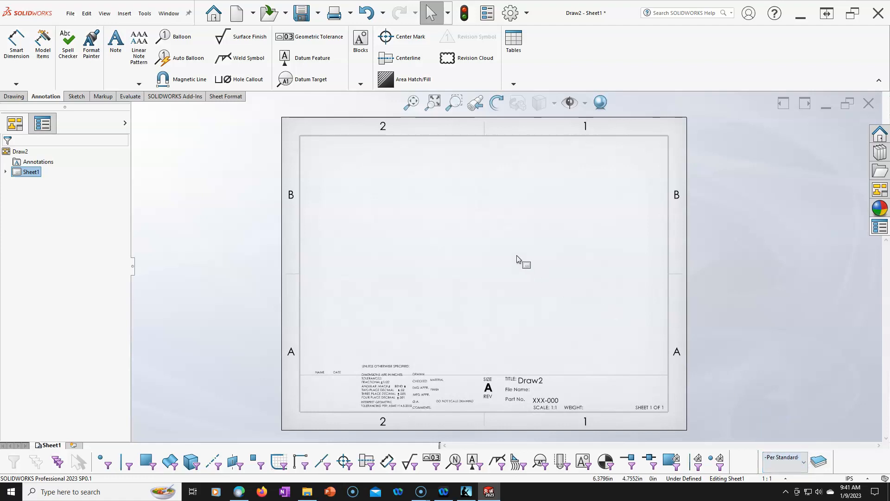
# - Open the document's dimension properties and check the dimension text font, accepting it without changes
pyautogui.click(510, 13)
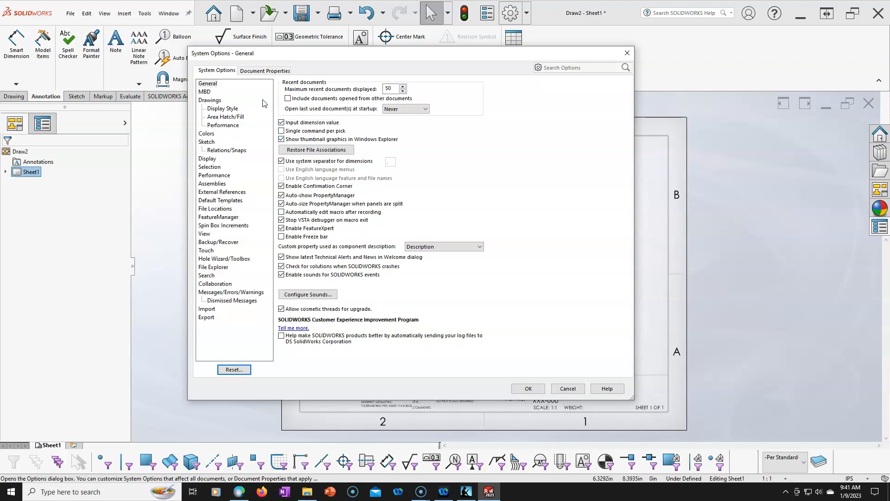
pyautogui.click(266, 71)
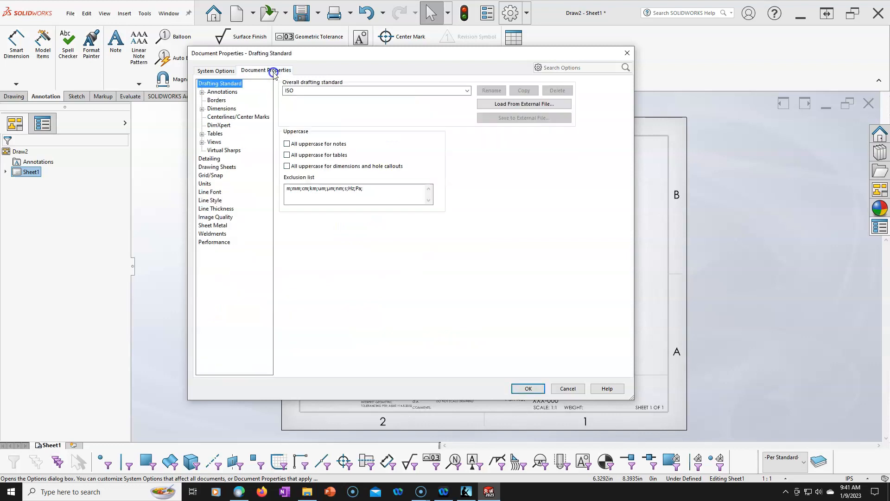
pyautogui.click(221, 110)
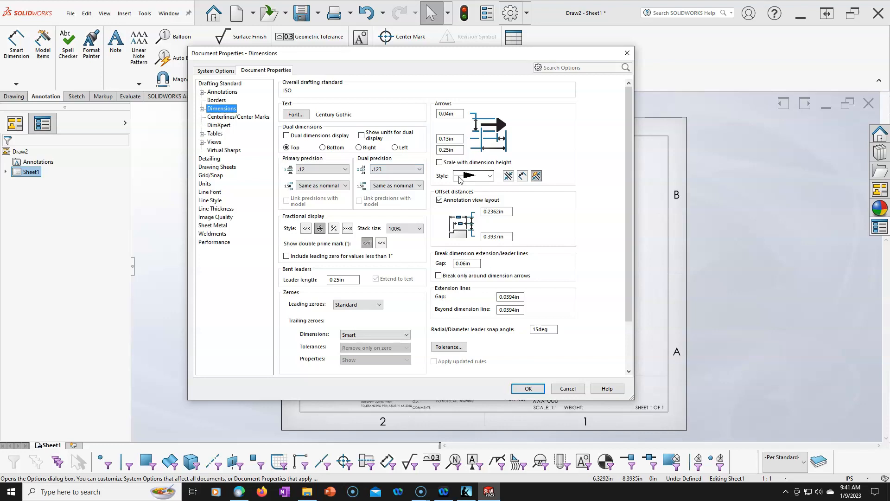
pyautogui.click(296, 114)
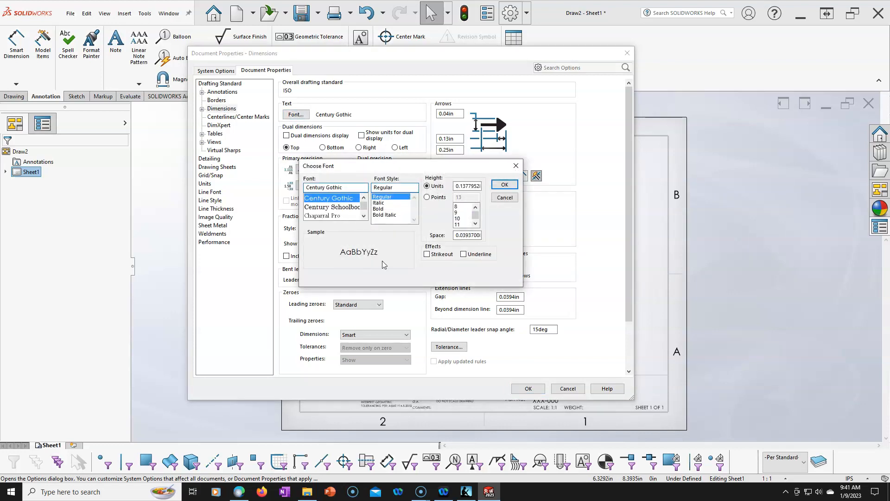
pyautogui.click(504, 184)
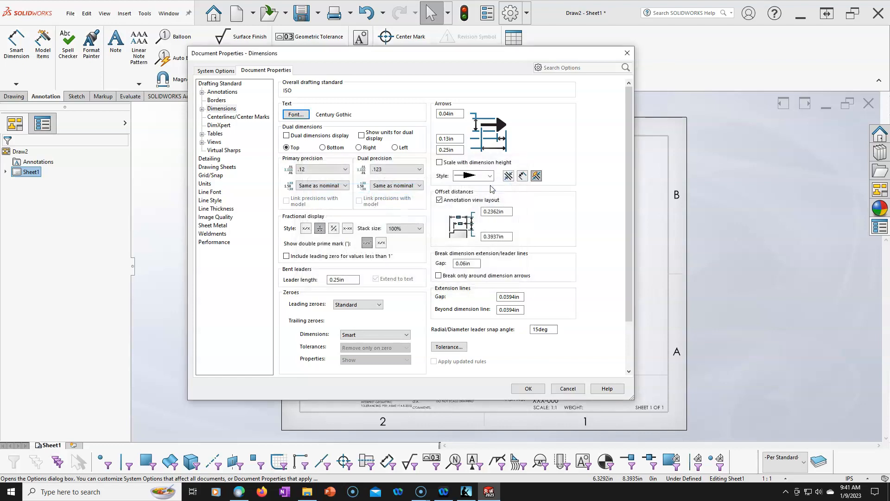
# - Assign the angle and angular running dimension types to the Dims layer
pyautogui.click(201, 109)
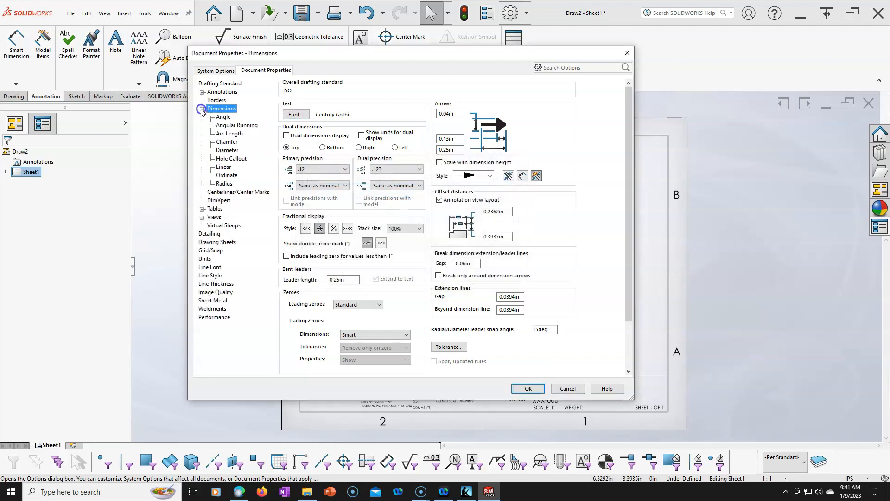
pyautogui.click(223, 117)
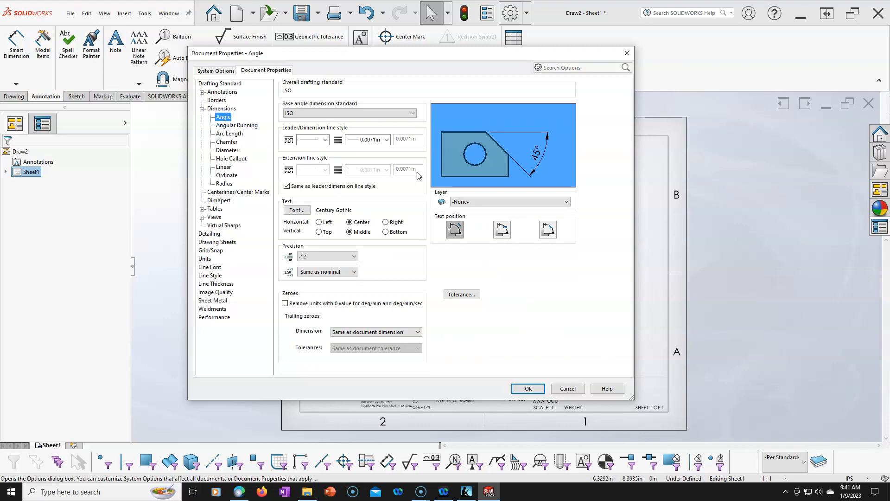
pyautogui.click(549, 202)
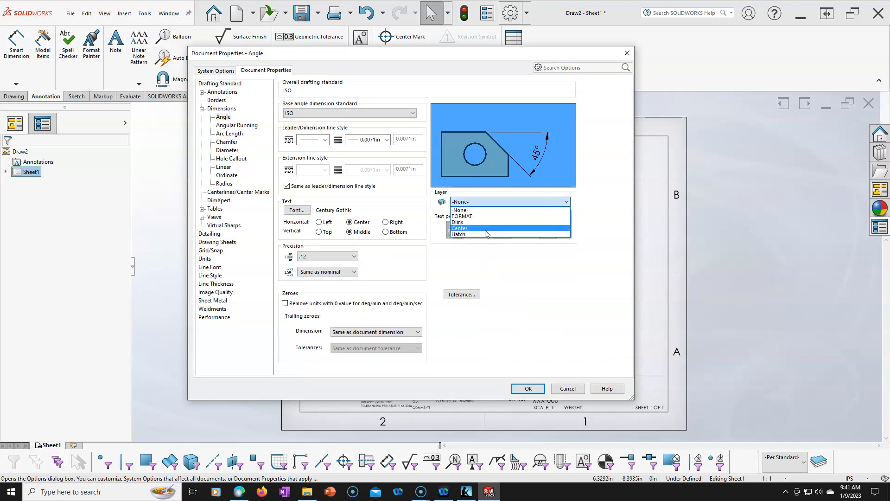
pyautogui.press('Up')
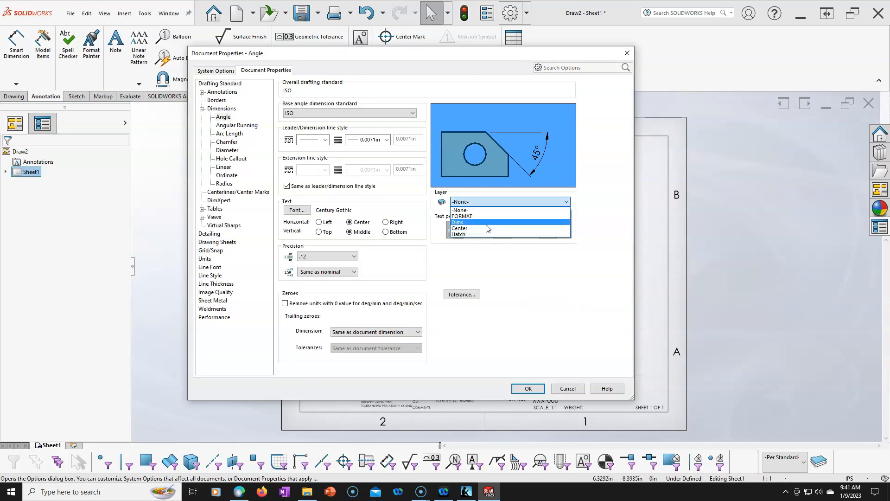
pyautogui.press('Return')
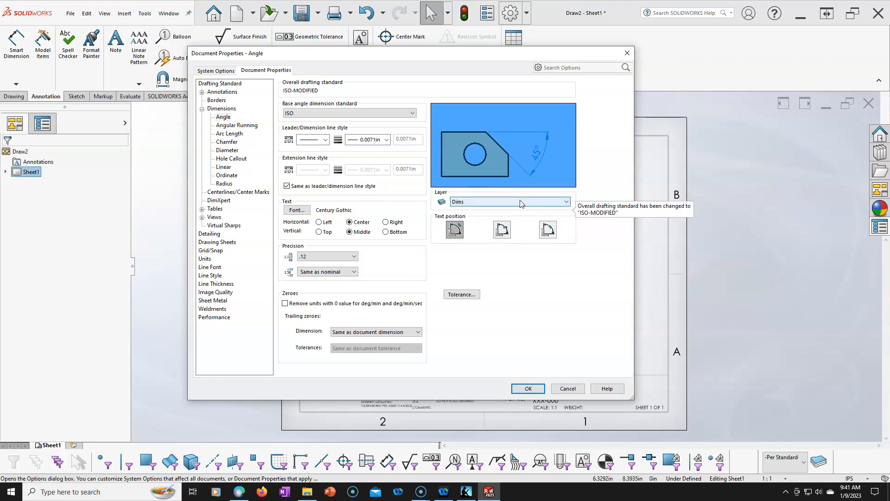
pyautogui.click(241, 125)
pyautogui.click(509, 198)
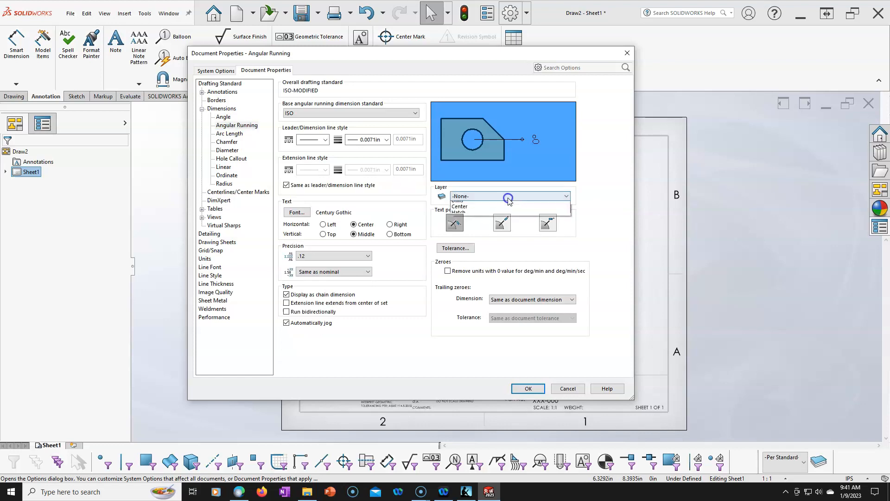
pyautogui.click(478, 210)
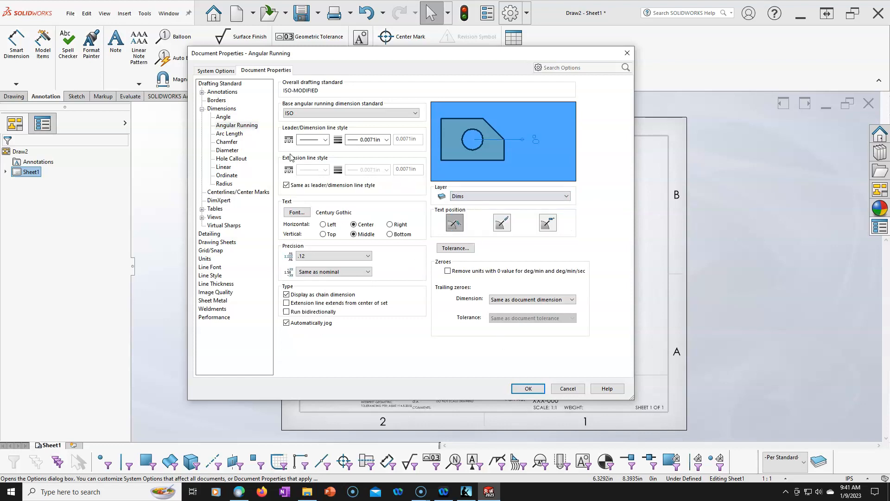
# - Assign the arc length and diameter dimension types to the Dims layer
pyautogui.click(229, 133)
pyautogui.click(502, 202)
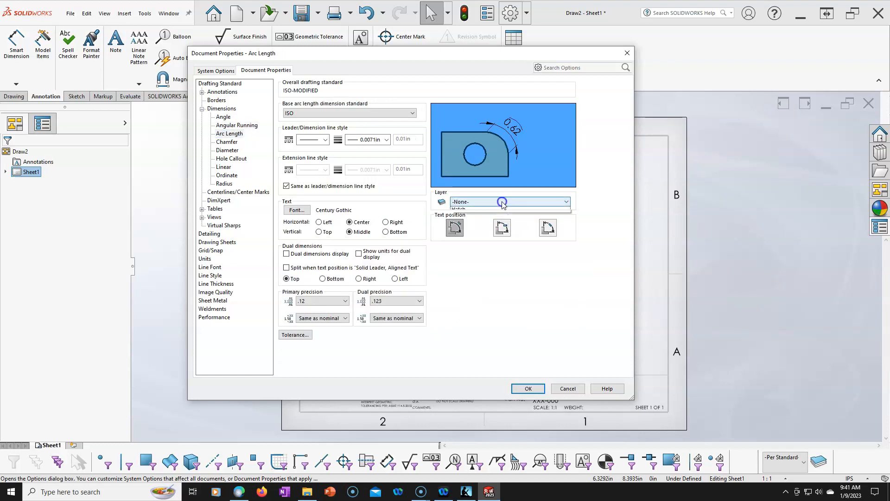
pyautogui.click(505, 230)
pyautogui.click(228, 150)
pyautogui.click(502, 204)
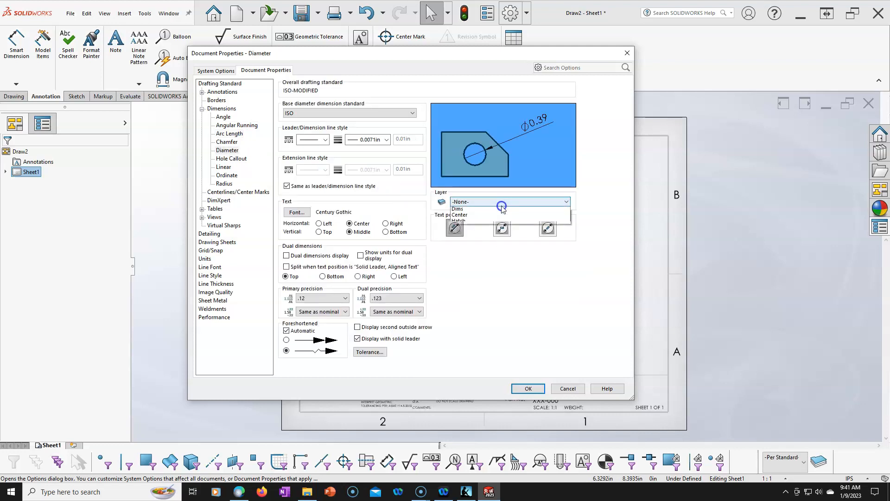
pyautogui.click(477, 228)
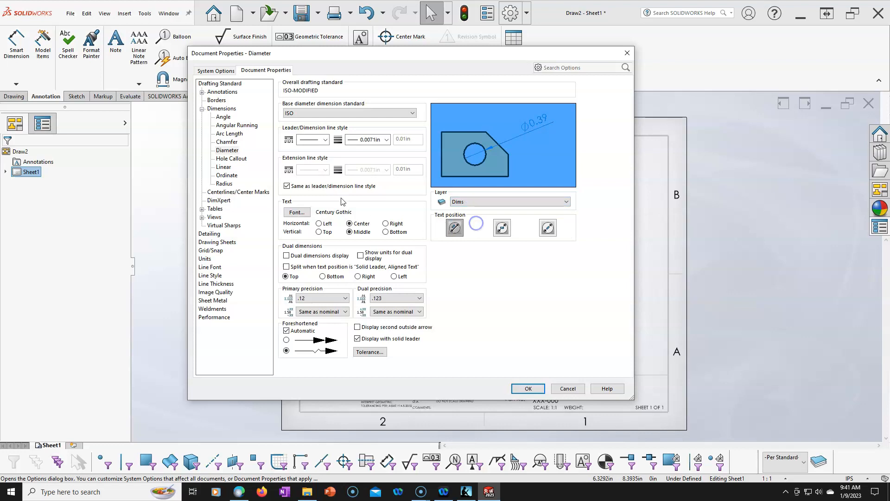
# - Assign the linear, ordinate and radius dimension types to the Dims layer
pyautogui.click(225, 167)
pyautogui.click(488, 200)
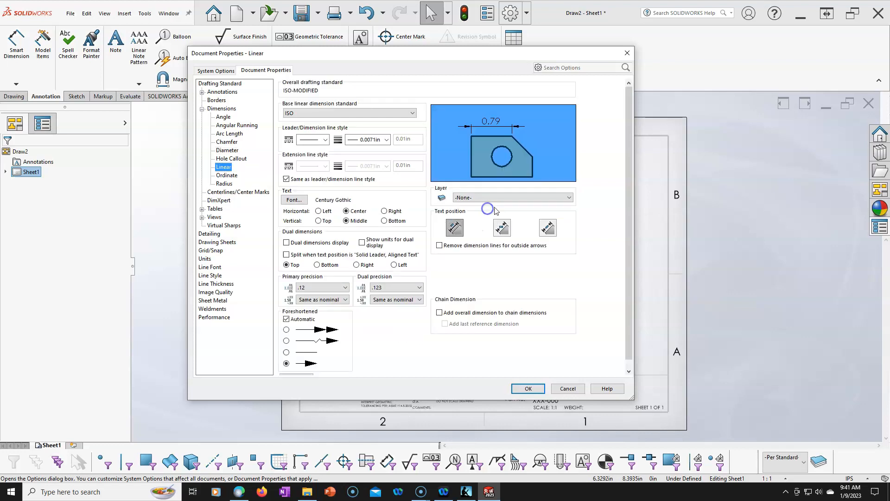
pyautogui.click(480, 219)
pyautogui.click(227, 176)
pyautogui.click(473, 202)
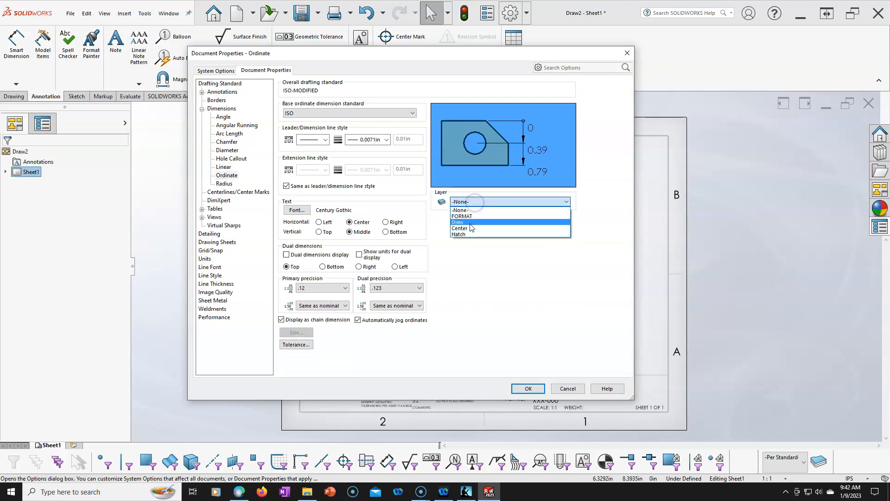
pyautogui.click(474, 223)
pyautogui.click(473, 202)
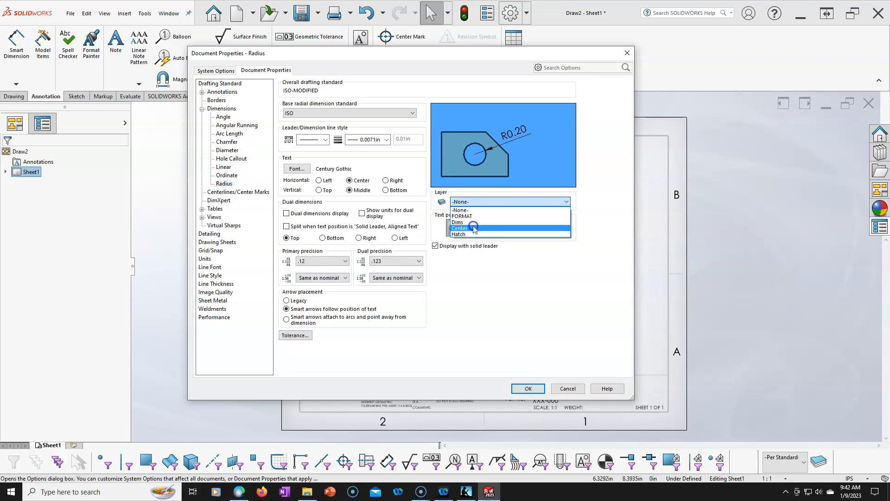
pyautogui.click(474, 222)
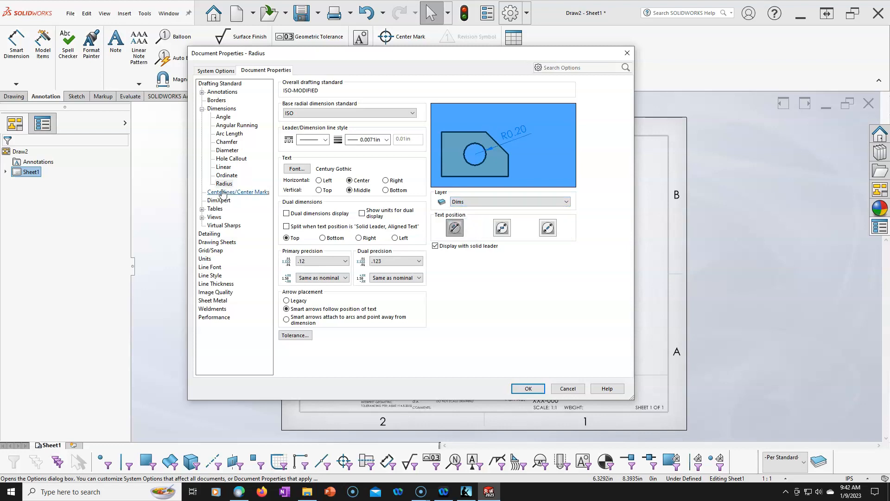
# - Assign both the centerlines and the center marks to the Center layer in the document properties
pyautogui.click(507, 114)
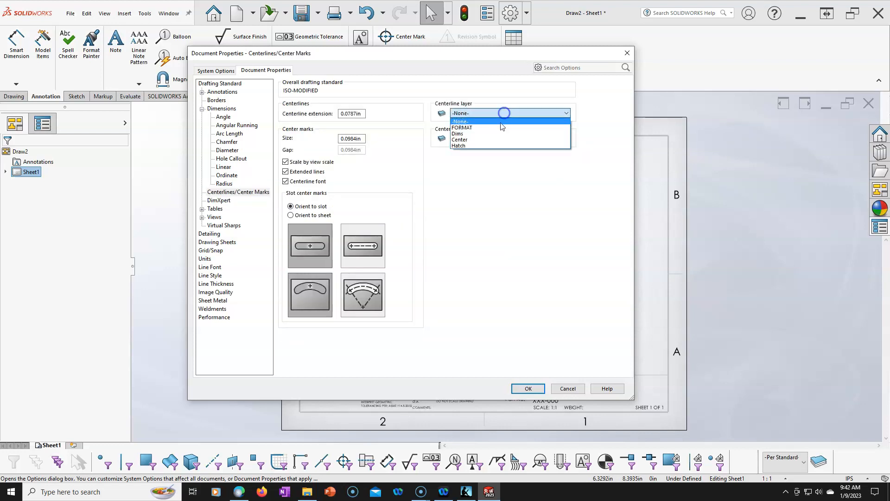
pyautogui.click(483, 140)
pyautogui.click(479, 138)
pyautogui.click(474, 164)
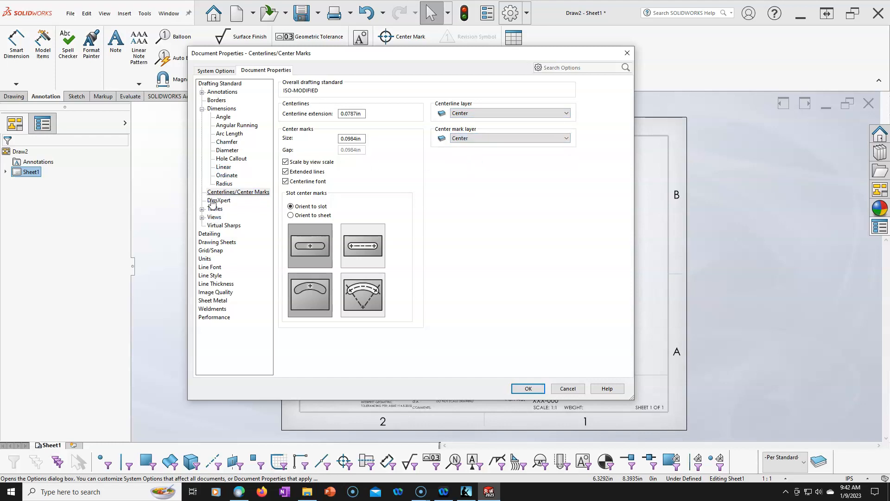
# - Assign section views to the Hatch layer and accept the document properties
pyautogui.click(202, 92)
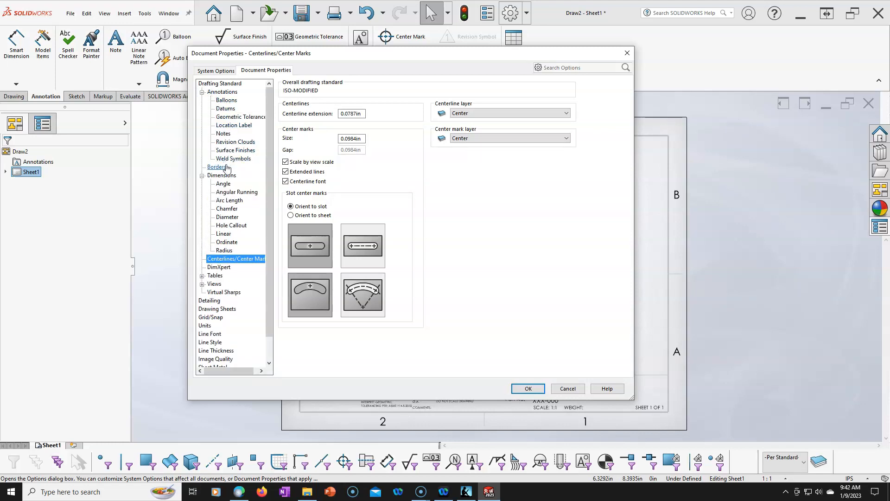
pyautogui.click(203, 284)
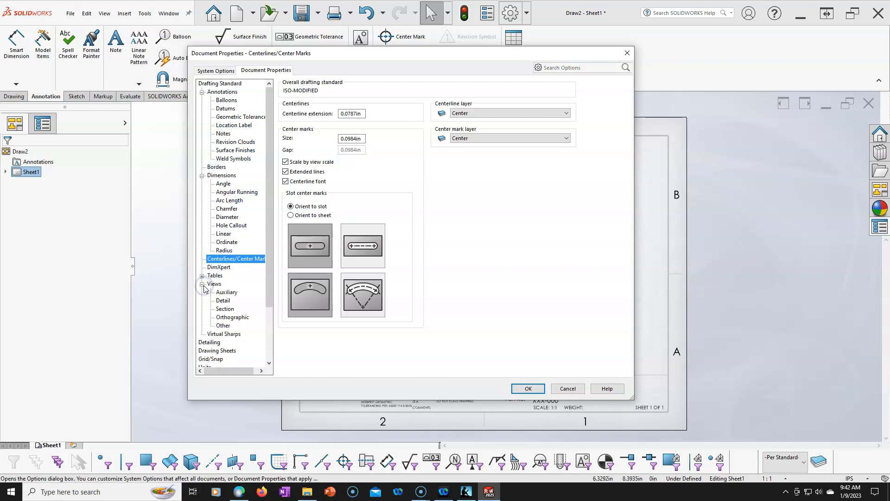
pyautogui.click(223, 301)
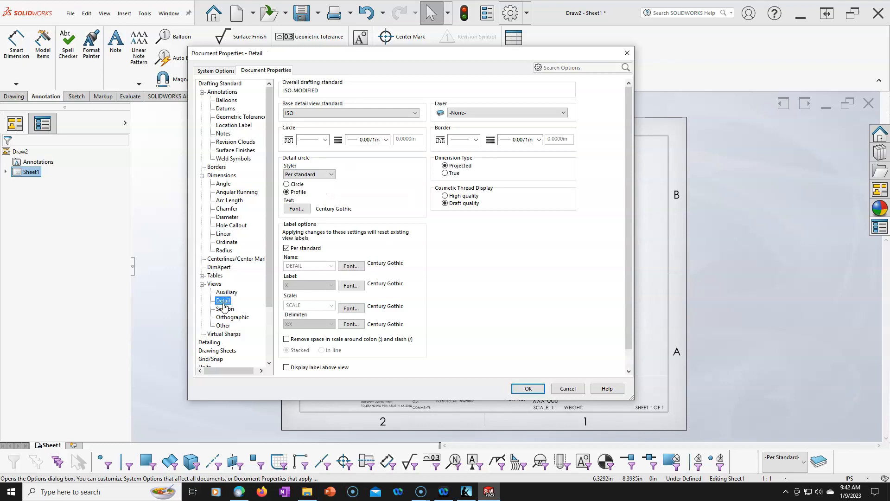
pyautogui.click(224, 310)
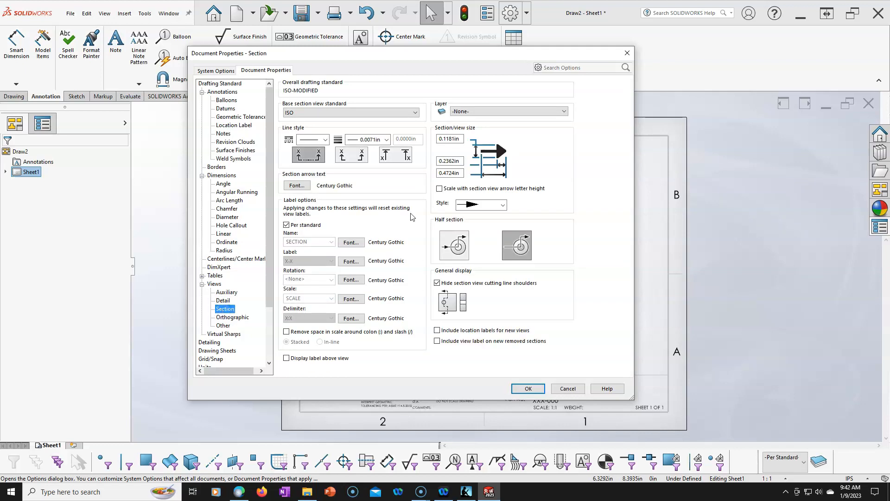
pyautogui.click(510, 111)
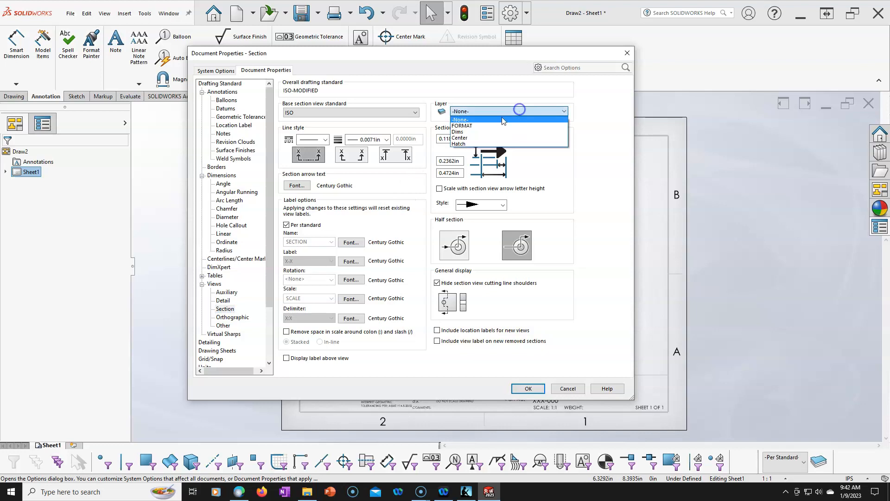
pyautogui.click(467, 146)
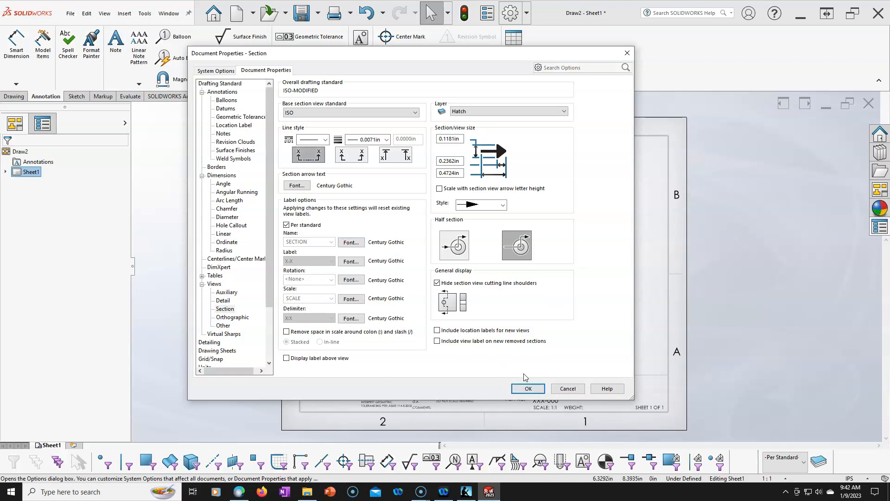
pyautogui.click(528, 388)
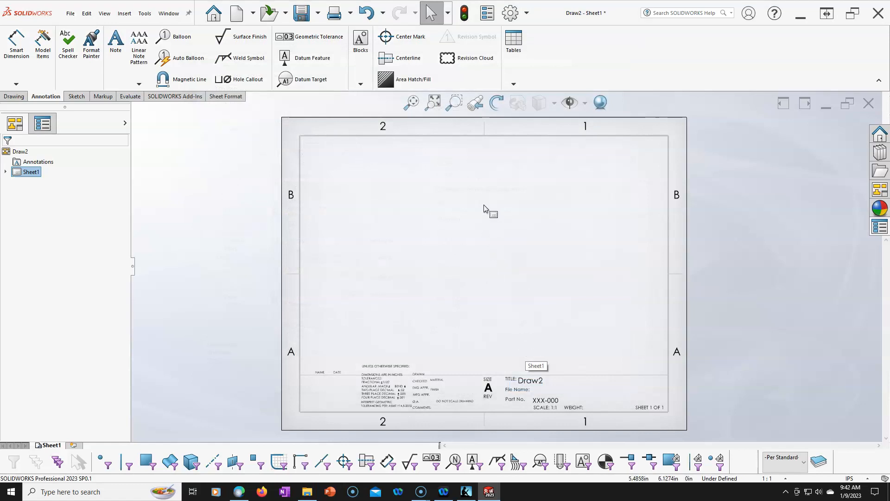
# - Save the drawing as a drawing template, overwriting MY a-landscape Inch.DRWDOT in the templates folder
pyautogui.click(74, 18)
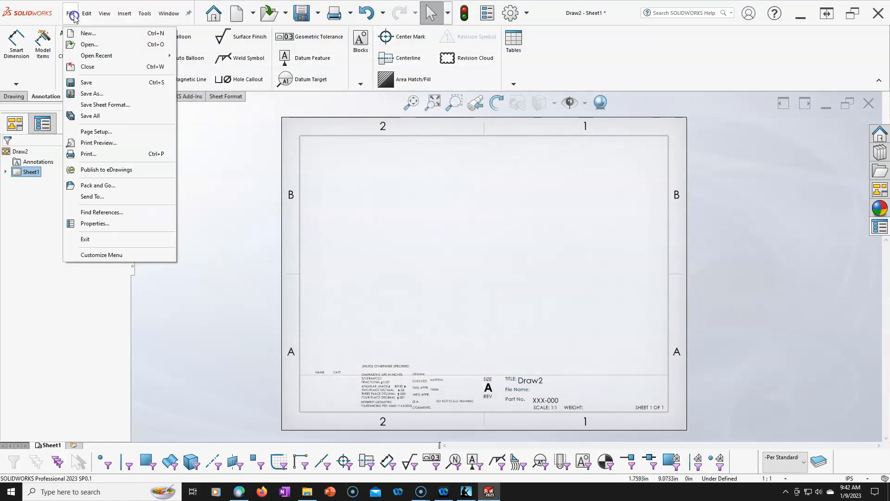
pyautogui.click(105, 94)
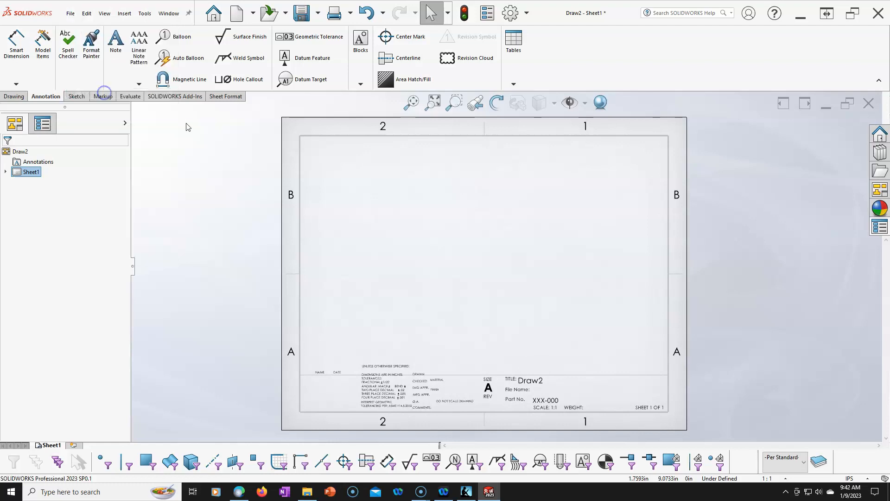
pyautogui.click(356, 314)
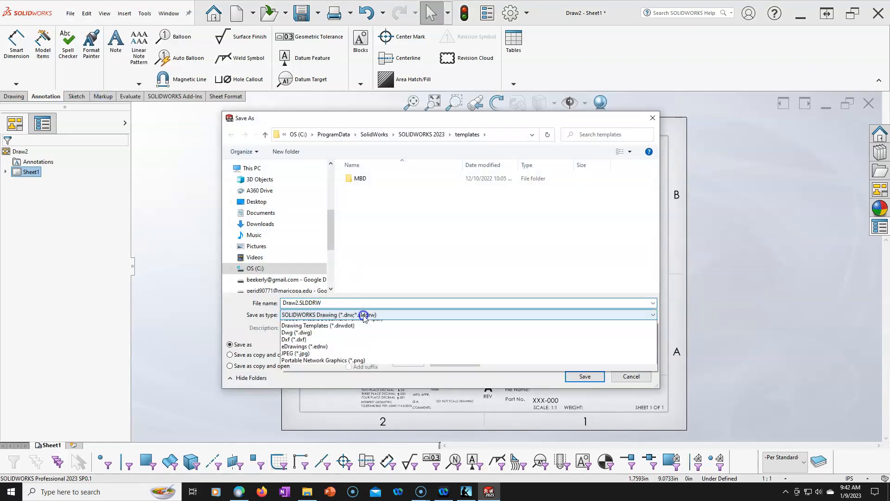
pyautogui.click(333, 355)
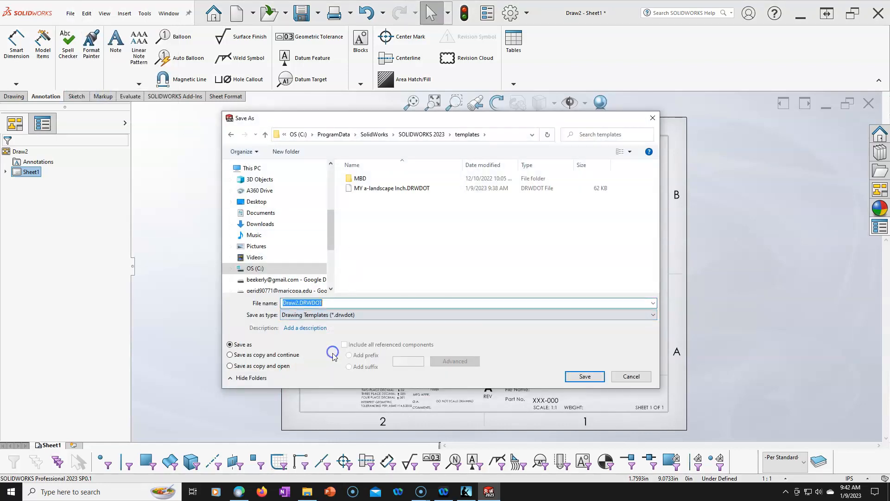
pyautogui.click(394, 188)
pyautogui.click(585, 376)
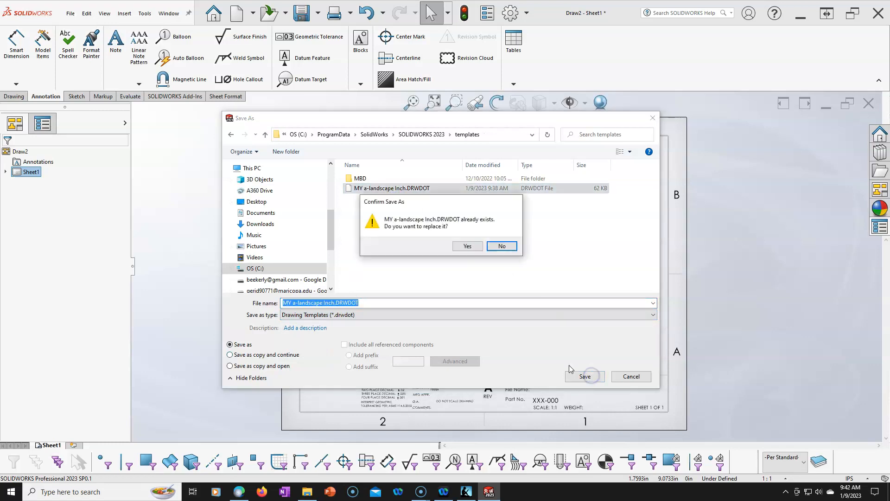
pyautogui.click(473, 248)
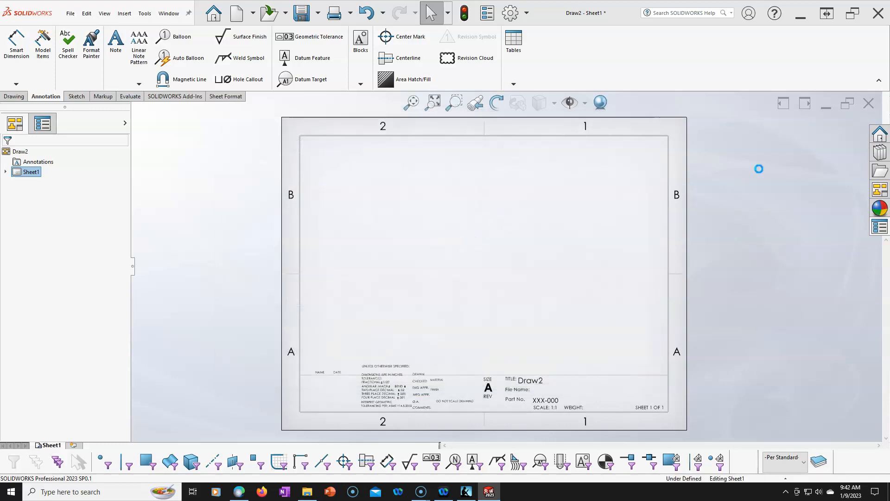
# - Close the drawing and create a new one from the MY a-landscape Inch template, without inserting a model view
pyautogui.click(868, 104)
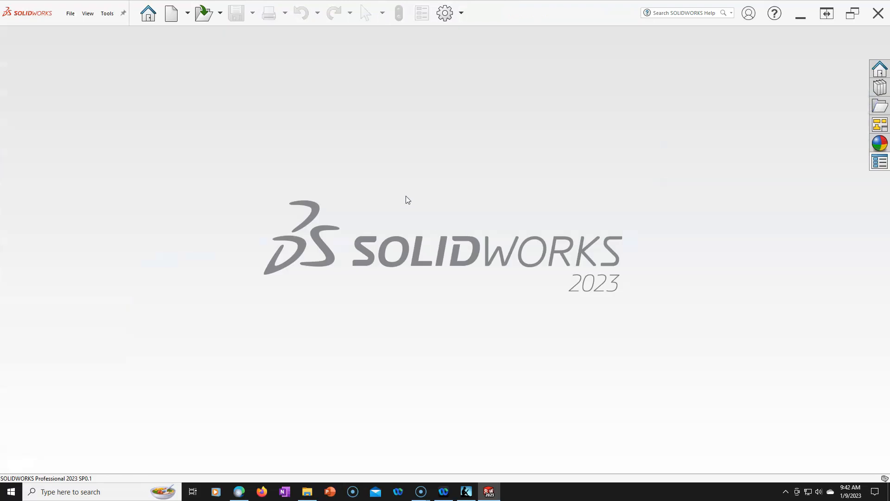
pyautogui.click(174, 18)
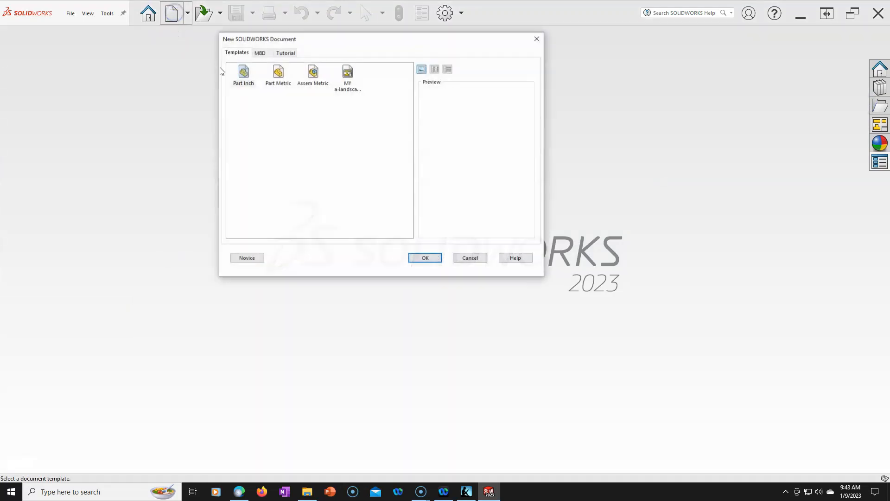
pyautogui.doubleClick(348, 74)
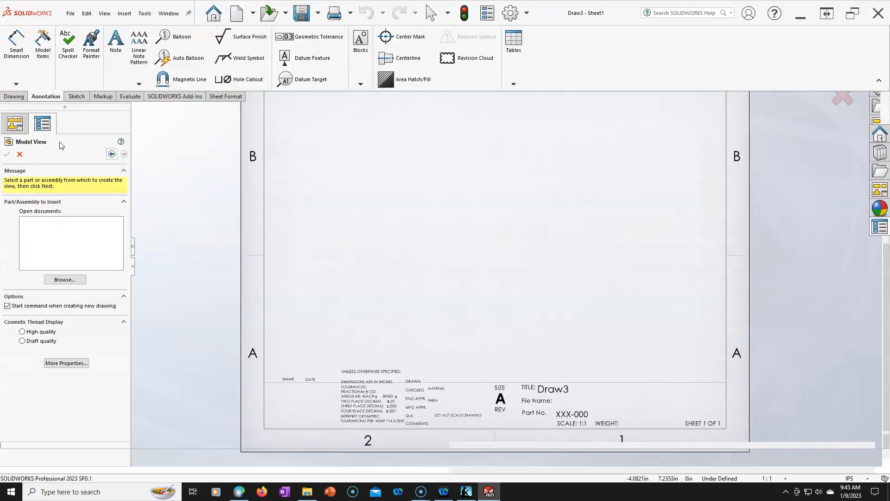
pyautogui.click(19, 154)
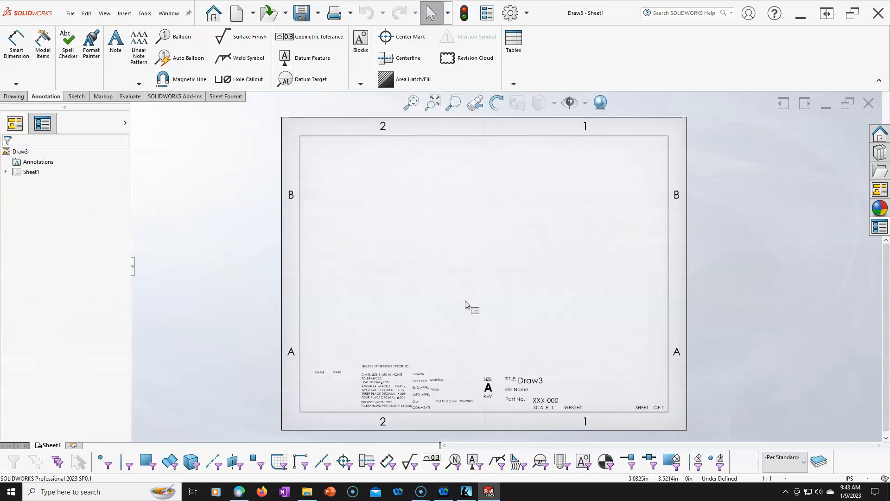
pyautogui.scroll(-1, 551, 408)
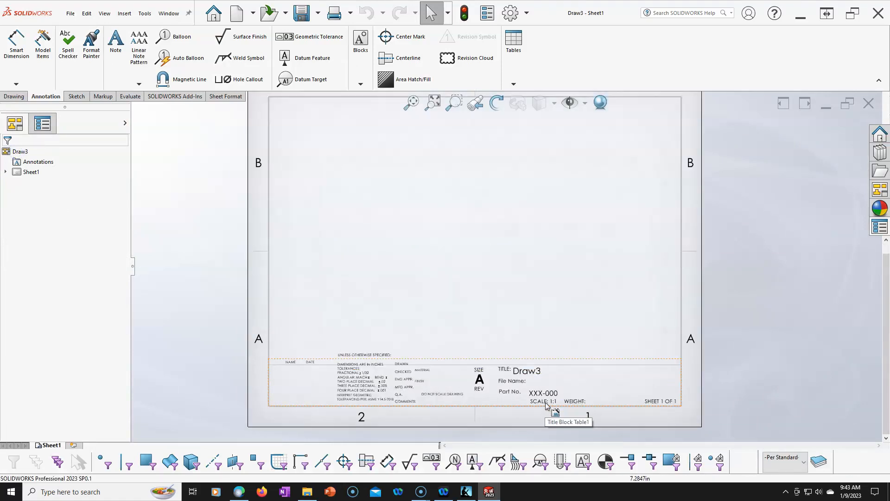
pyautogui.click(484, 265)
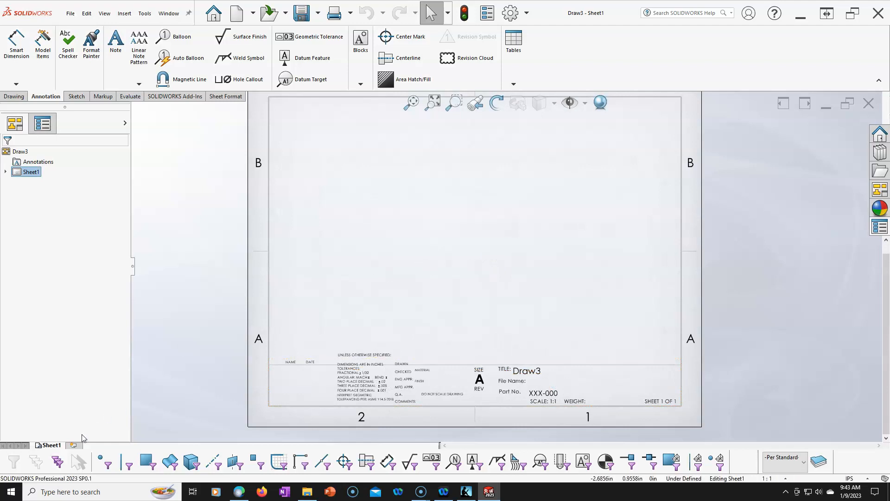
# - Add a second sheet to the new drawing to test the template's sheet format
pyautogui.click(74, 446)
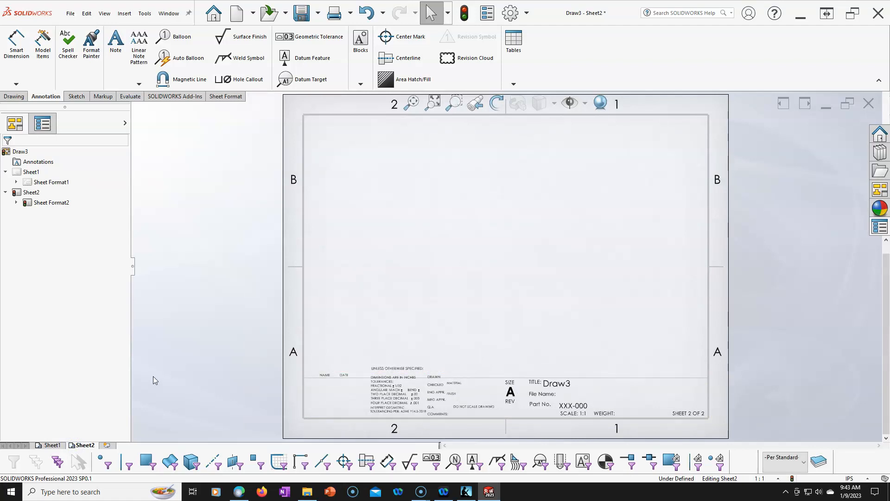
pyautogui.rightClick(86, 447)
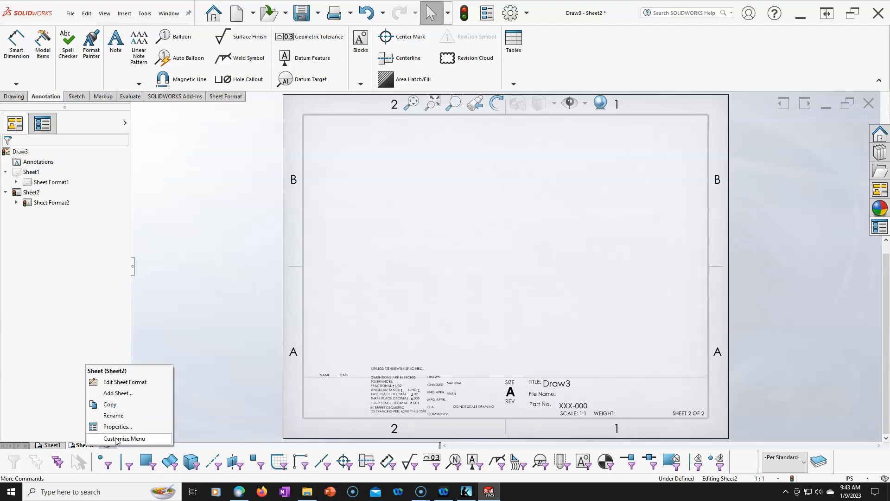
pyautogui.click(77, 447)
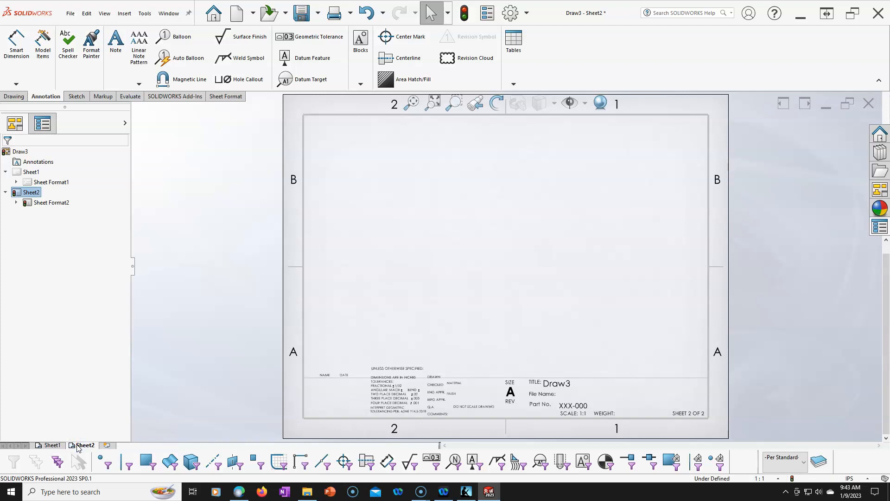
# - Delete Sheet2 from the drawing and clear the selection
pyautogui.rightClick(32, 193)
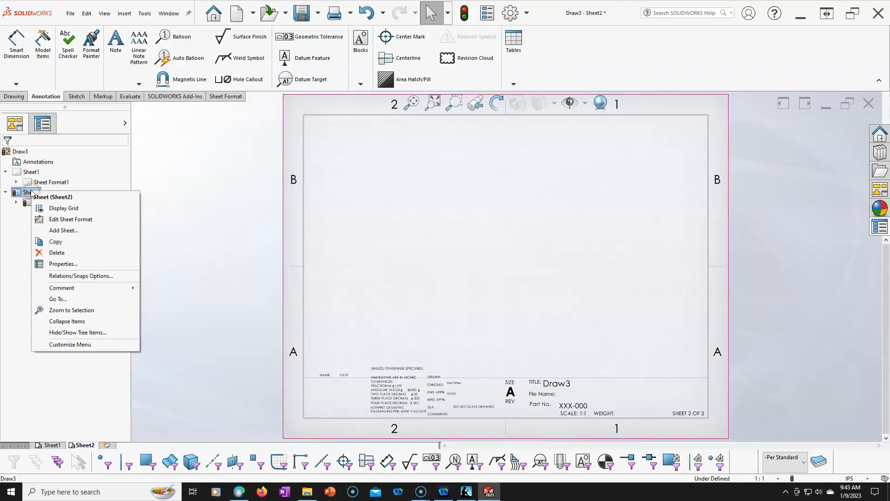
pyautogui.click(57, 252)
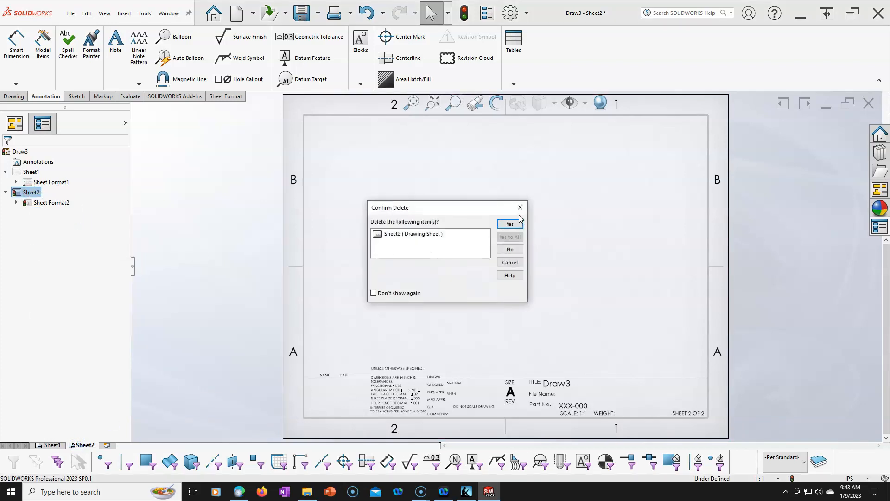
pyautogui.click(510, 225)
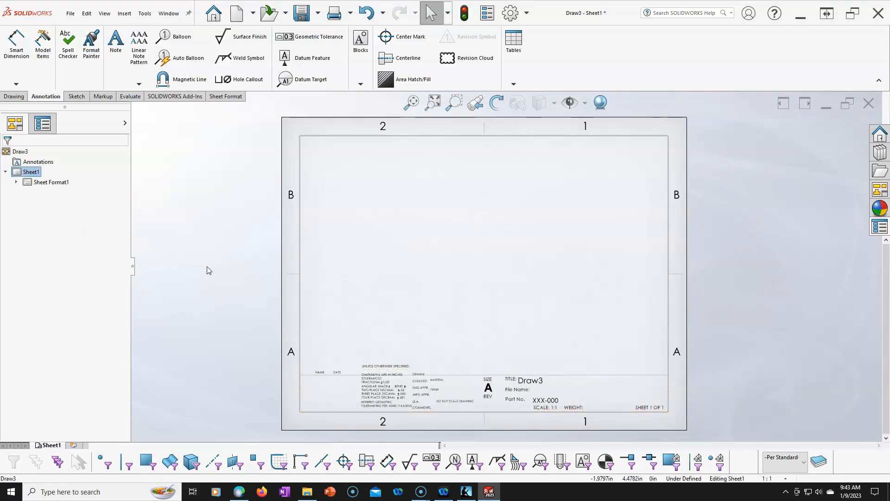
pyautogui.click(742, 240)
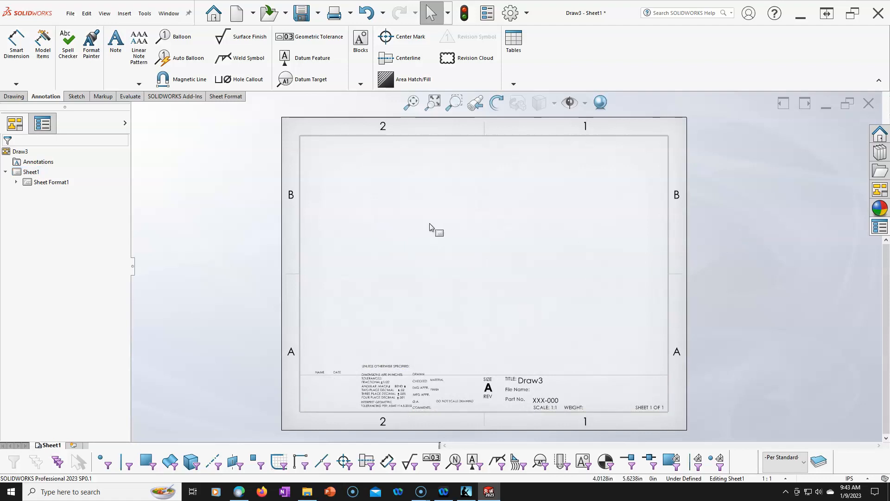